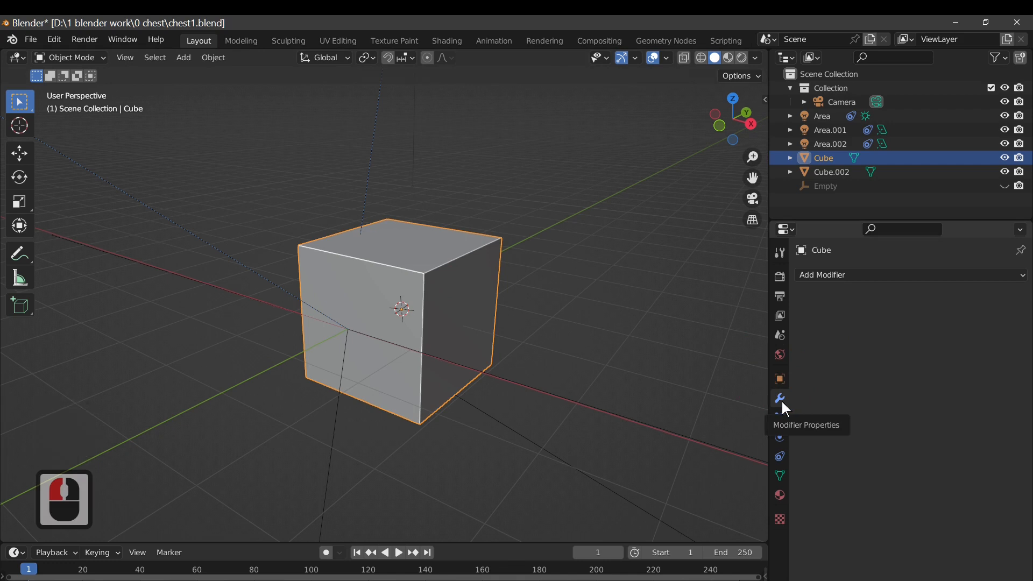
# - Add a Subdivision Surface modifier to the cube, set its viewport level to 2 and apply it
pyautogui.click(781, 400)
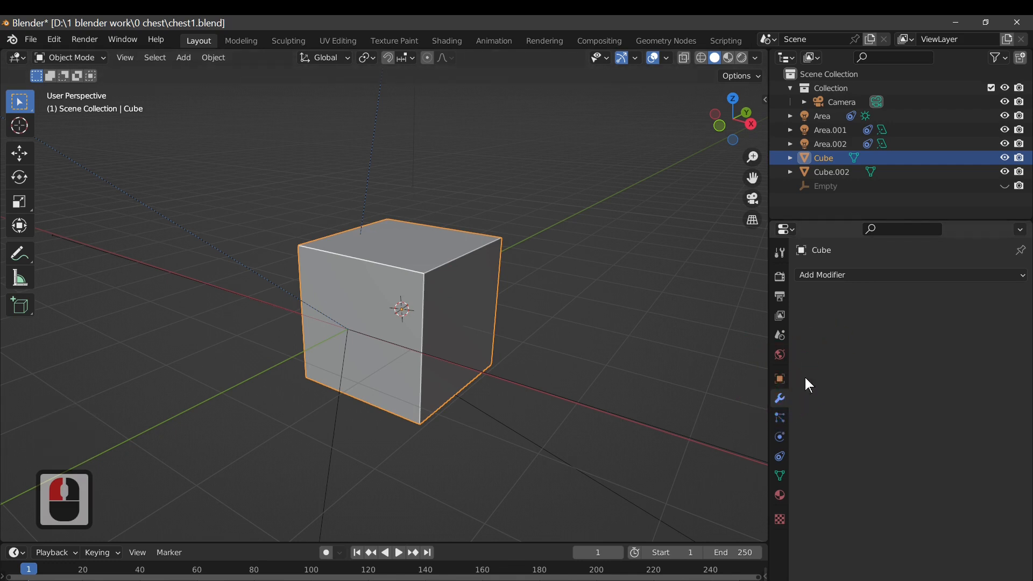
pyautogui.click(844, 273)
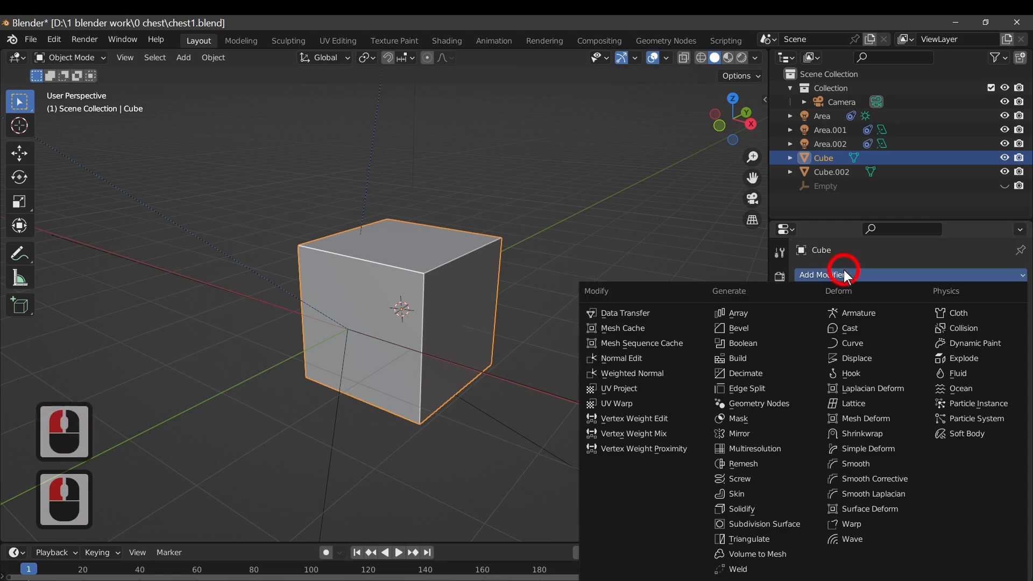
pyautogui.click(796, 528)
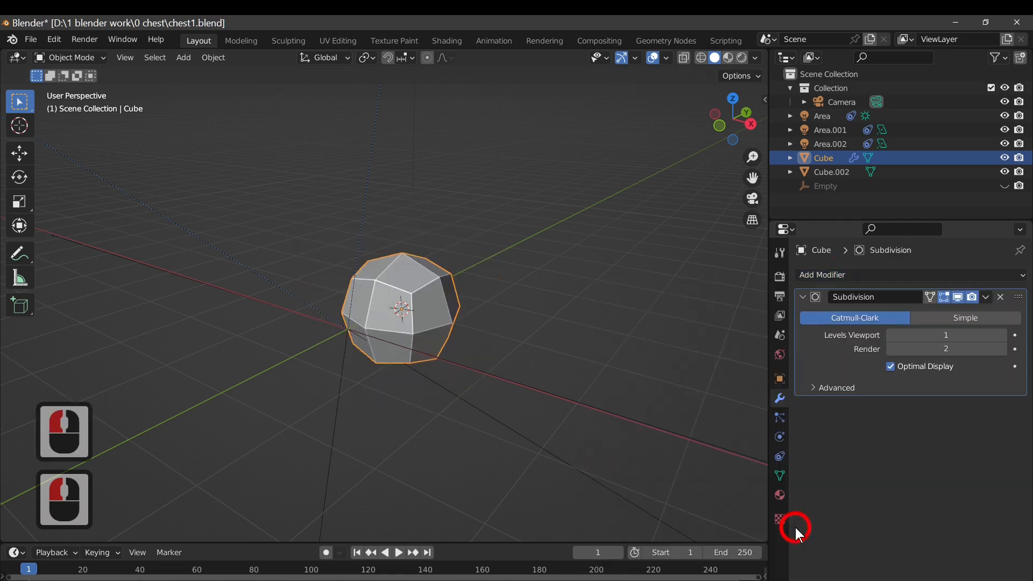
pyautogui.click(1001, 333)
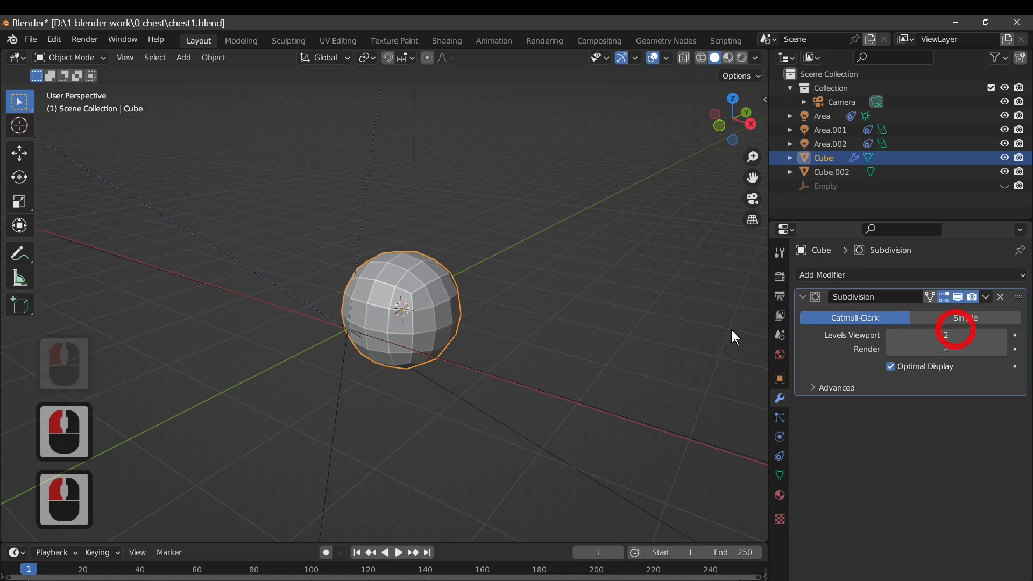
pyautogui.click(987, 297)
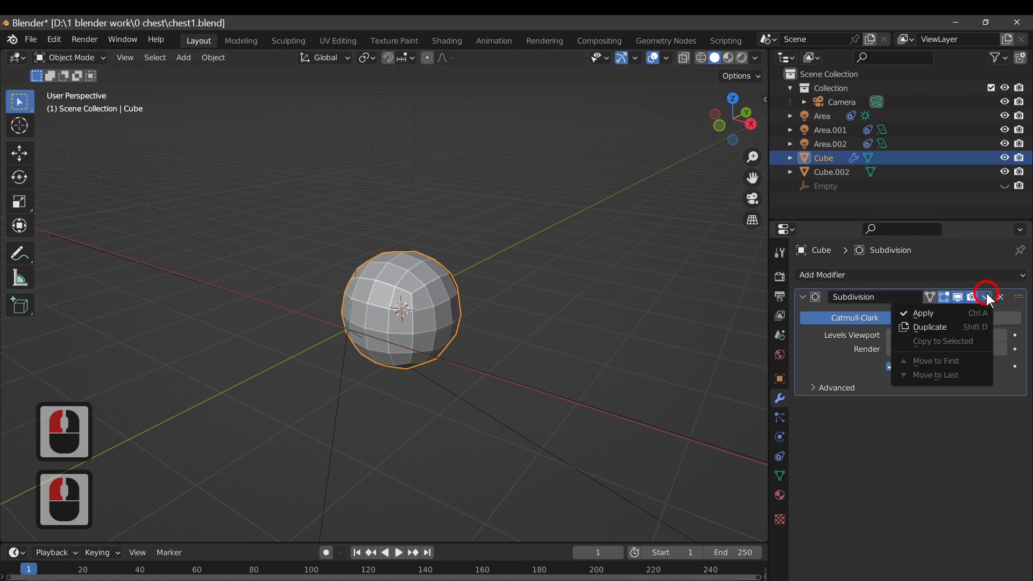
pyautogui.click(934, 312)
# - Enter Edit Mode on the rounded cube and switch to face selection
pyautogui.moveTo(538, 231); pyautogui.dragTo(502, 299, button='middle')
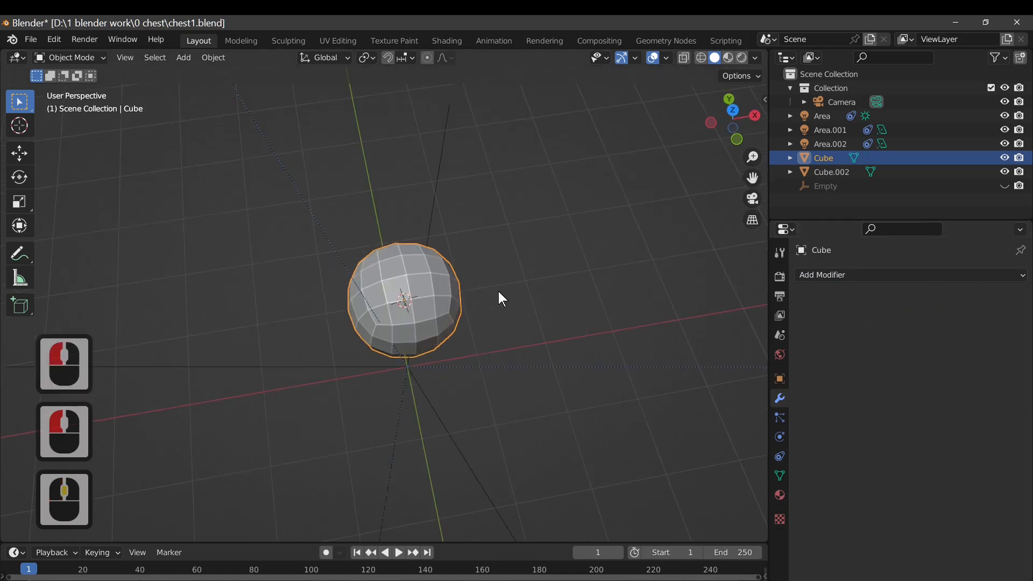
pyautogui.press('Tab')
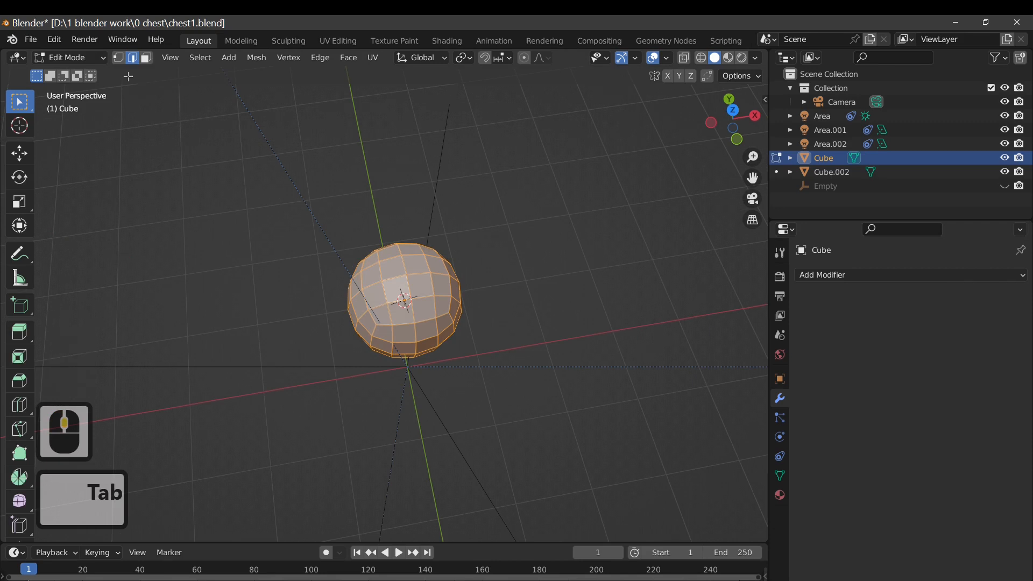
pyautogui.click(130, 58)
pyautogui.click(143, 57)
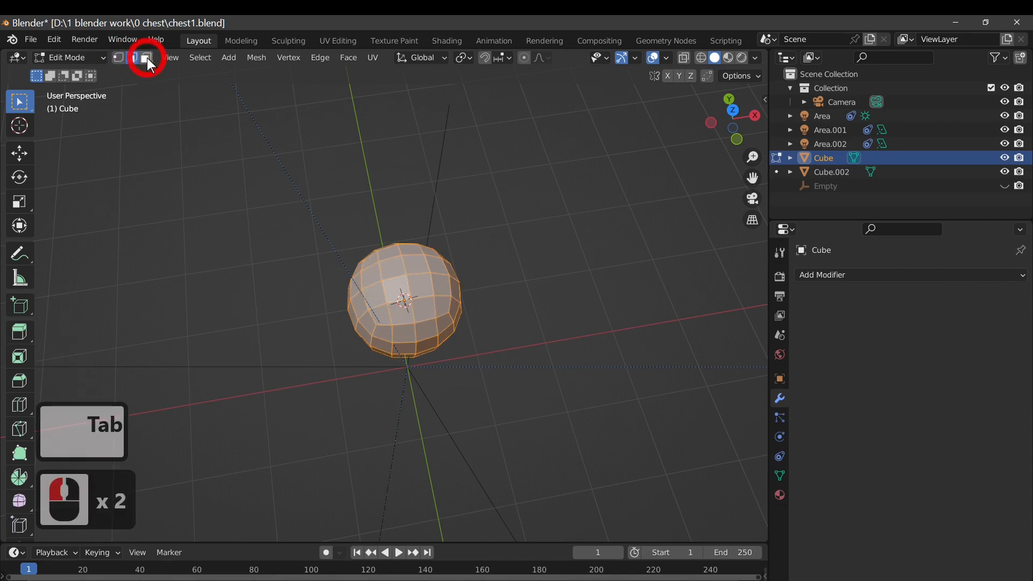
pyautogui.click(155, 93)
pyautogui.moveTo(538, 312)
pyautogui.mouseDown(button='middle')
pyautogui.moveTo(548, 302)
pyautogui.moveTo(537, 323)
pyautogui.mouseUp(button='middle')
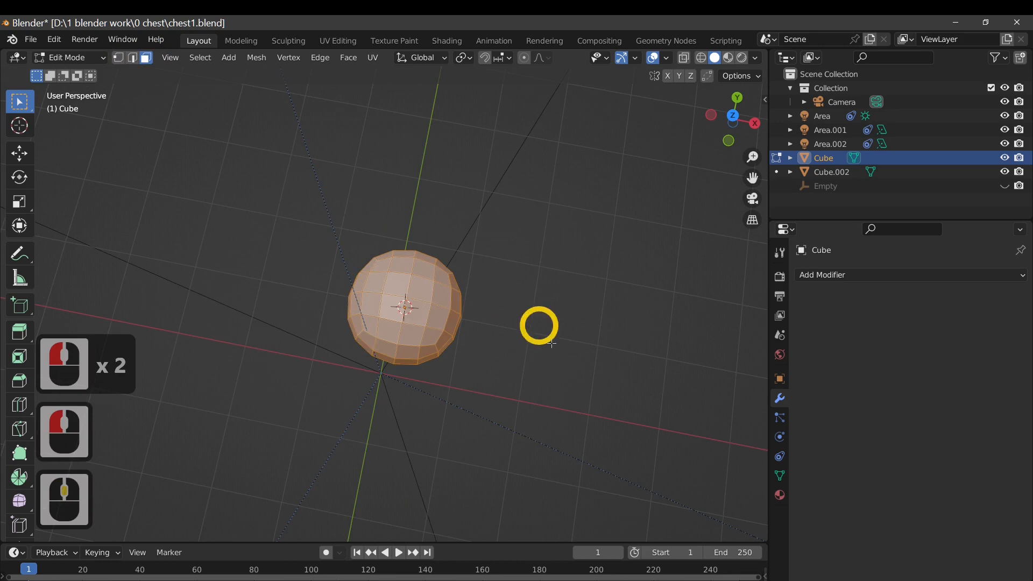
pyautogui.scroll(4, 553, 348)
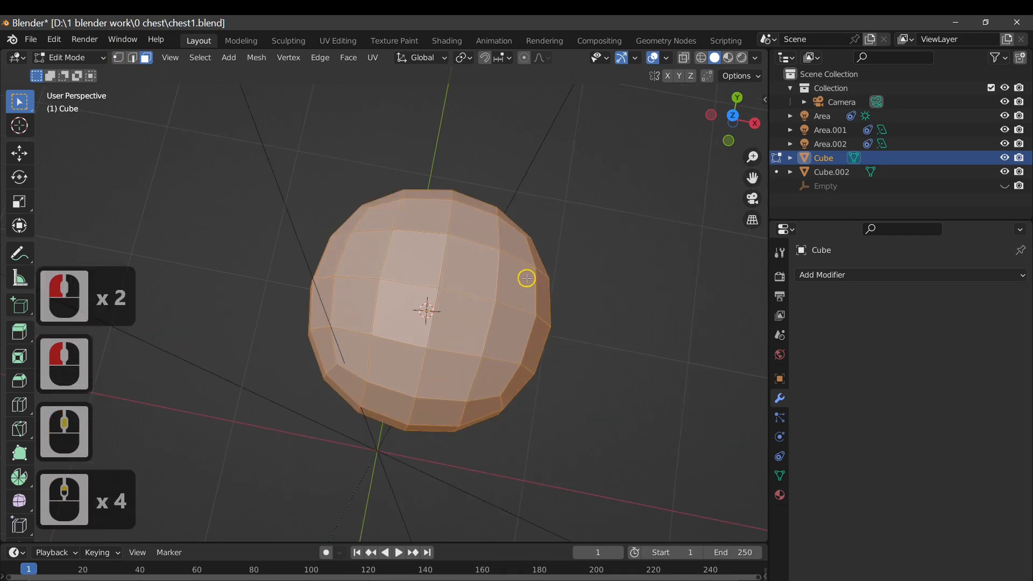
pyautogui.moveTo(526, 278); pyautogui.dragTo(537, 221, button='middle')
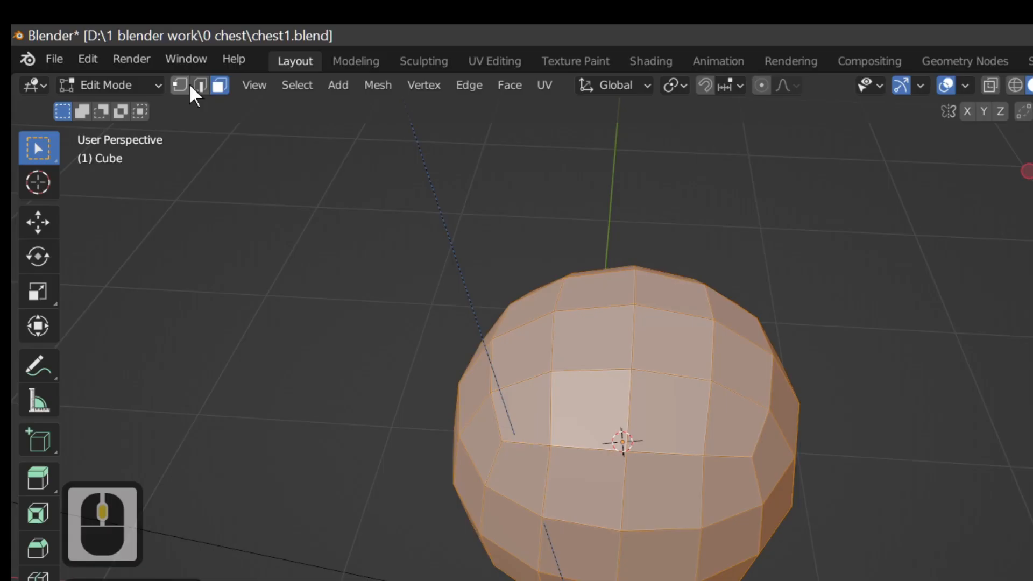
# - Switch to vertex selection and select the four corner vertices of the patch around the sphere's top centre
pyautogui.click(118, 58)
pyautogui.moveTo(354, 265); pyautogui.dragTo(411, 256)
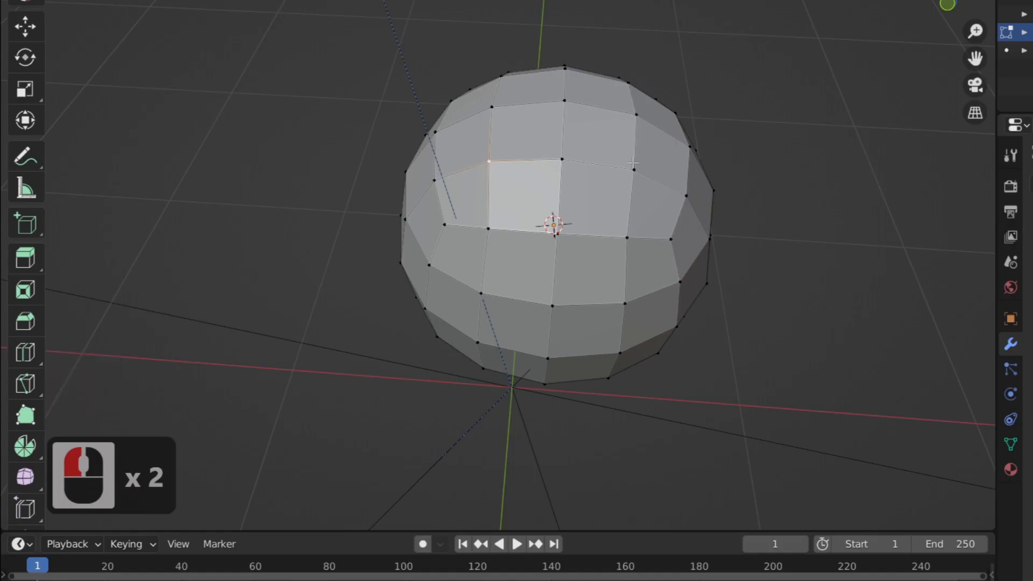
pyautogui.keyDown('shift'); pyautogui.click(726, 326); pyautogui.keyUp('shift')
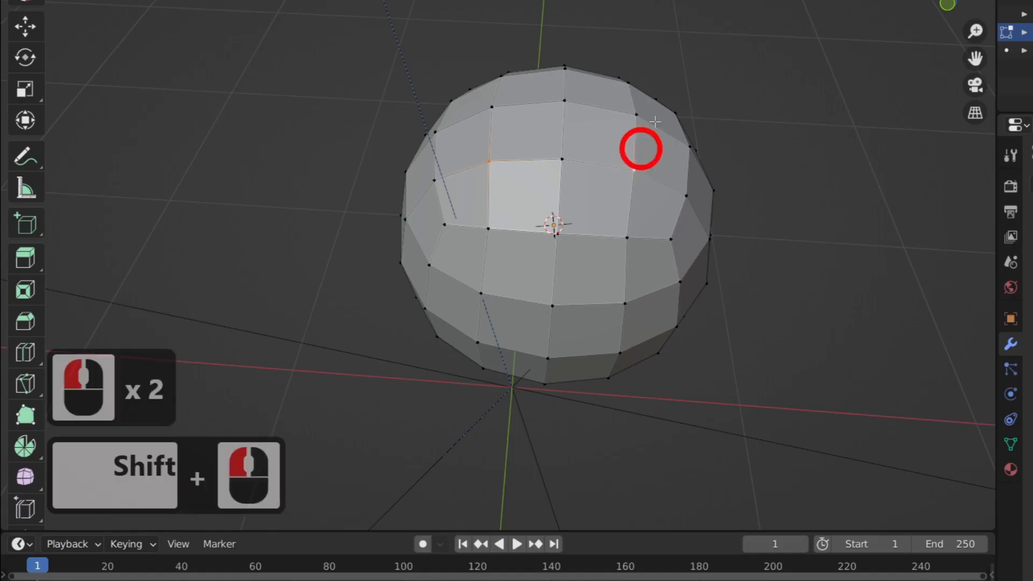
pyautogui.press('shift')
pyautogui.moveTo(655, 122)
pyautogui.mouseDown(button='middle')
pyautogui.moveTo(662, 200)
pyautogui.moveTo(652, 113)
pyautogui.mouseUp(button='middle')
pyautogui.keyDown('shift'); pyautogui.click(636, 103); pyautogui.keyUp('shift')
pyautogui.keyDown('shift'); pyautogui.click(503, 95); pyautogui.keyUp('shift')
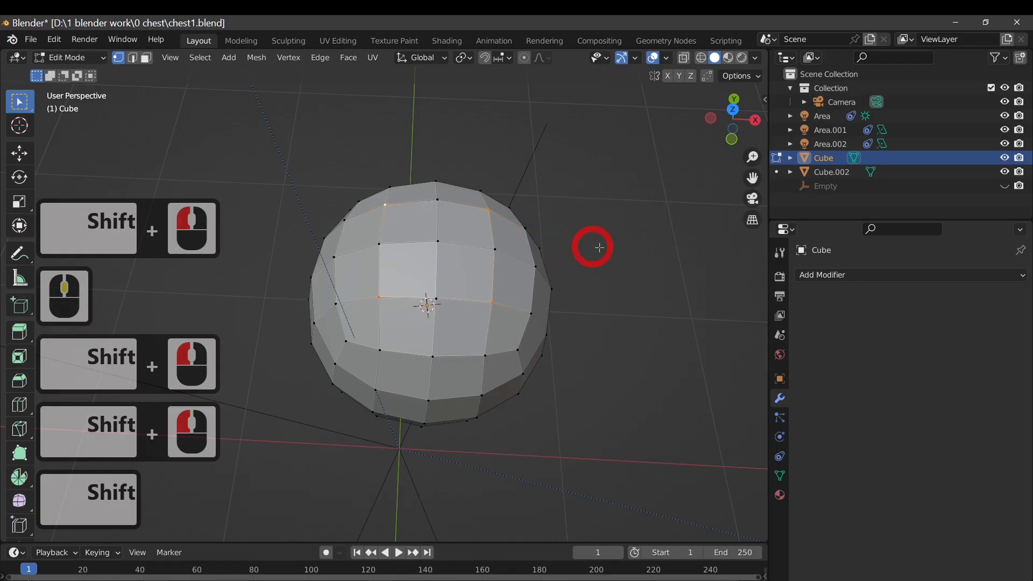
# - Scale the four selected corner vertices inward to about 0.774 in top view to round the patch outline
pyautogui.press('KP_7')
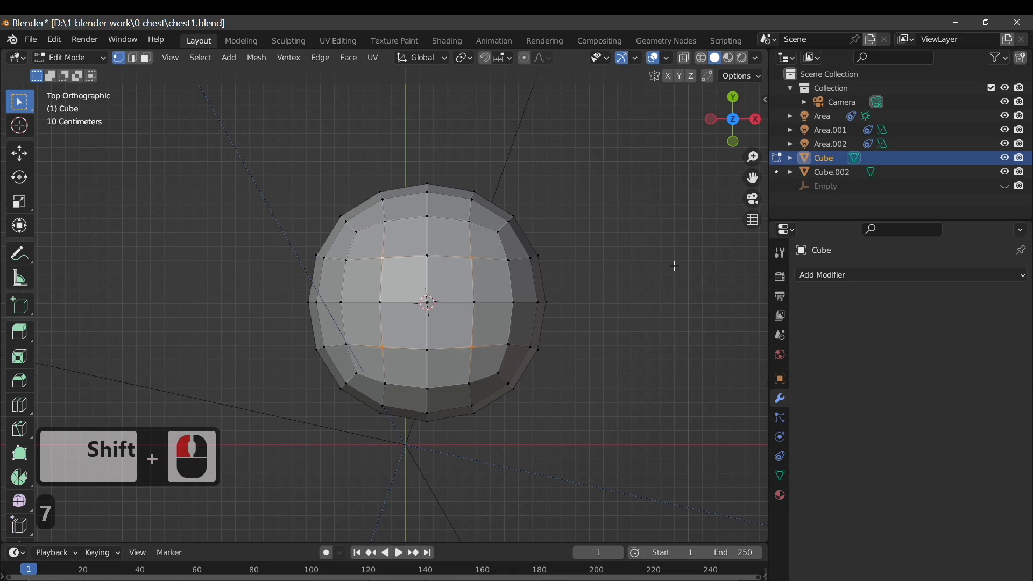
pyautogui.press('s')
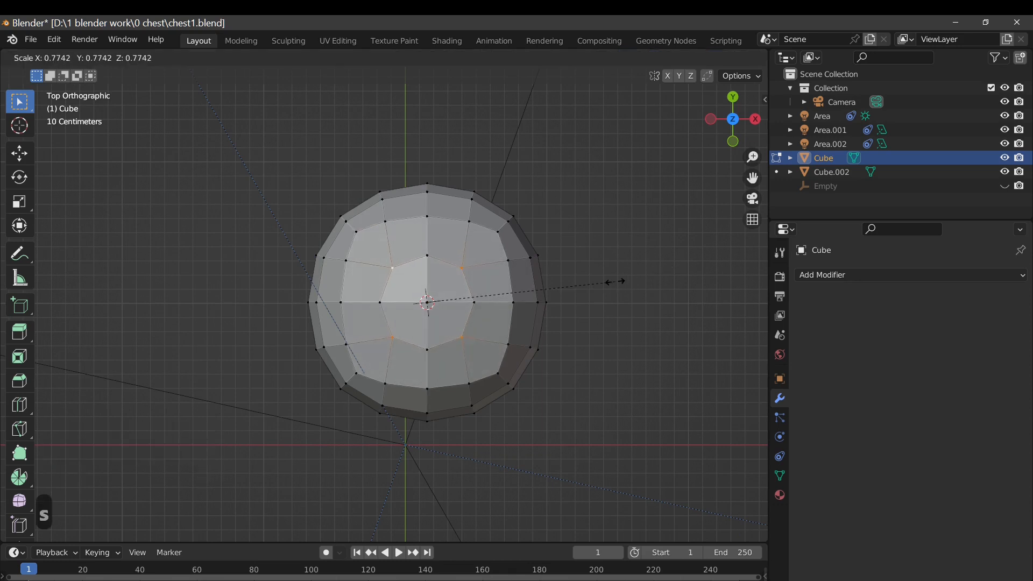
pyautogui.click(614, 281)
# - Switch to face selection and select the four faces around the sphere's top centre
pyautogui.moveTo(614, 281)
pyautogui.mouseDown(button='middle')
pyautogui.moveTo(586, 304)
pyautogui.moveTo(569, 248)
pyautogui.moveTo(595, 253)
pyautogui.moveTo(599, 288)
pyautogui.mouseUp(button='middle')
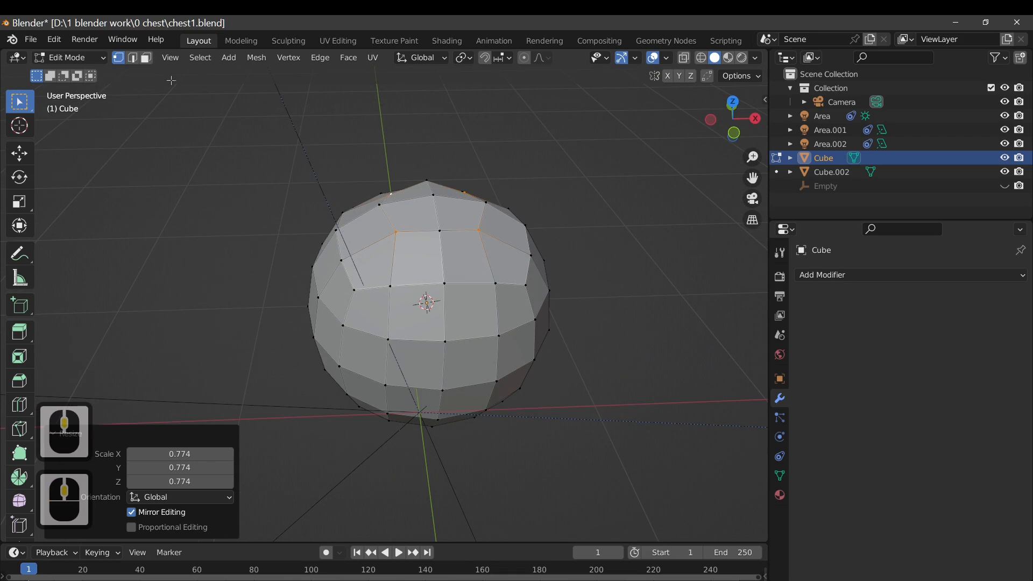
pyautogui.click(145, 58)
pyautogui.moveTo(538, 245); pyautogui.dragTo(417, 253, button='middle')
pyautogui.moveTo(420, 239); pyautogui.dragTo(454, 272)
pyautogui.moveTo(600, 304); pyautogui.dragTo(597, 225, button='middle')
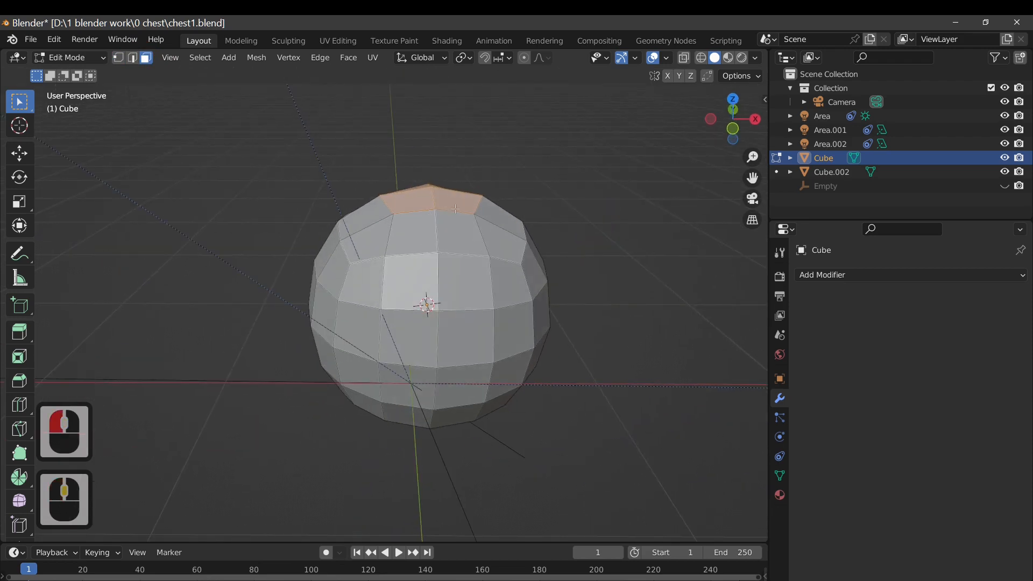
pyautogui.moveTo(568, 244); pyautogui.dragTo(559, 212, button='middle')
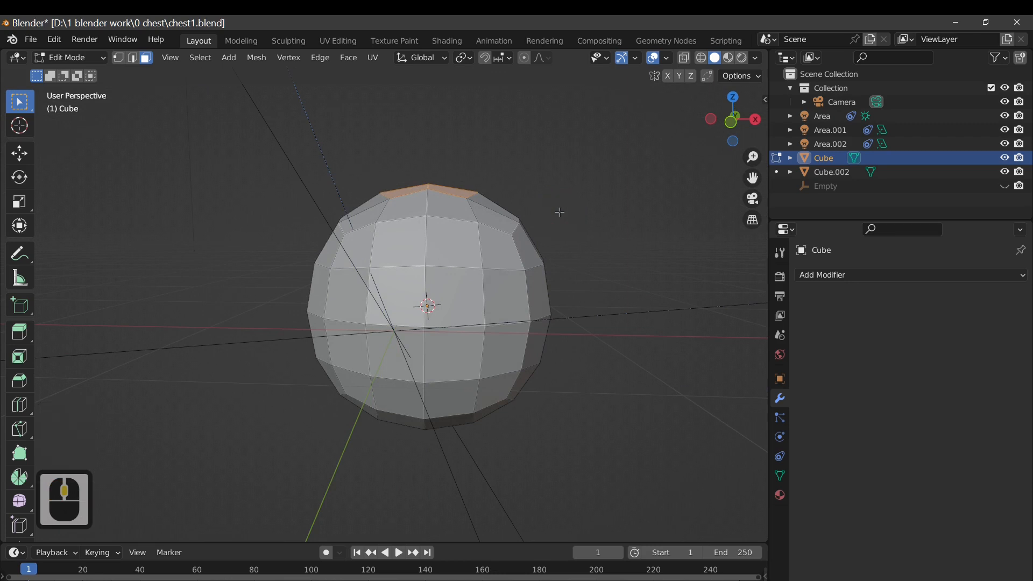
# - Extrude the selected top faces upward about 0.14 m along global Z in front view to form a neck
pyautogui.press('1')
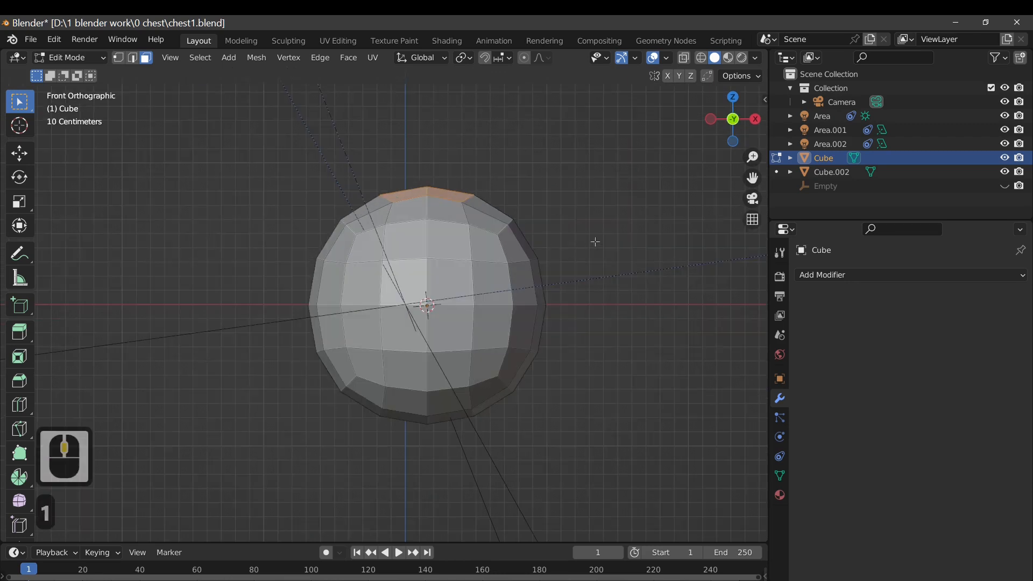
pyautogui.press('e')
pyautogui.press('z')
pyautogui.press('z')
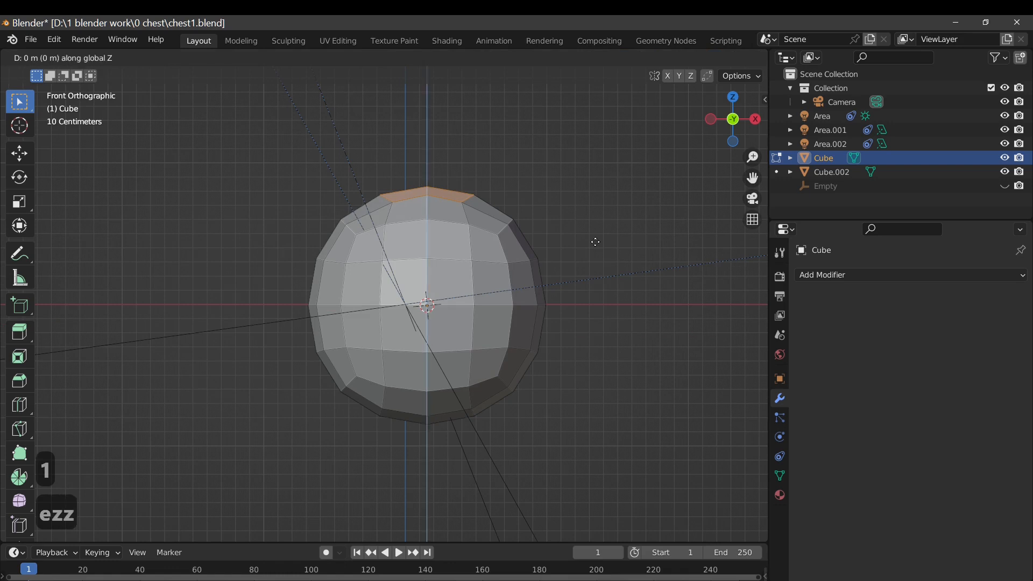
pyautogui.click(614, 225)
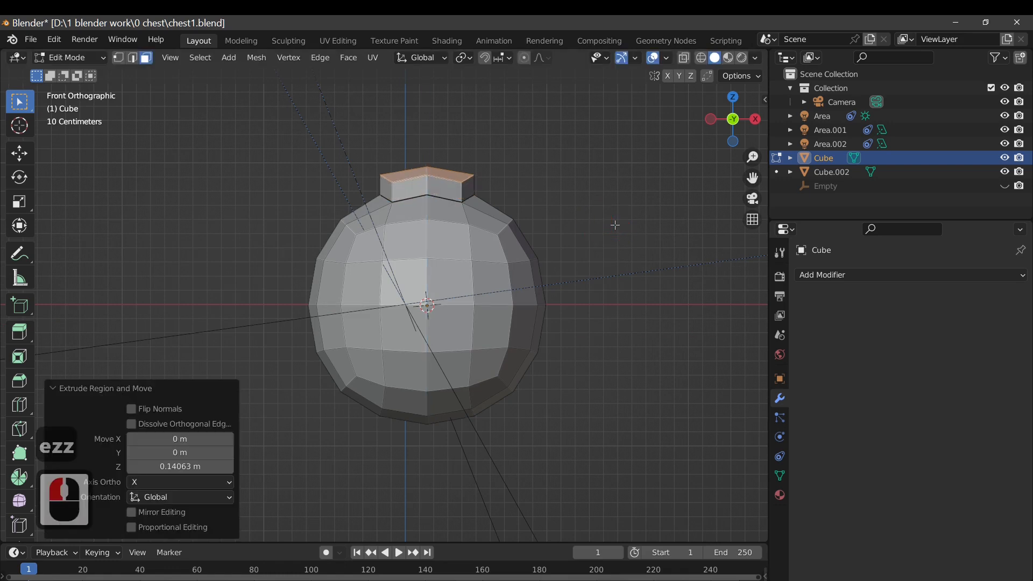
# - Flatten the top faces of the neck by scaling them to 0 along Z
pyautogui.press('s')
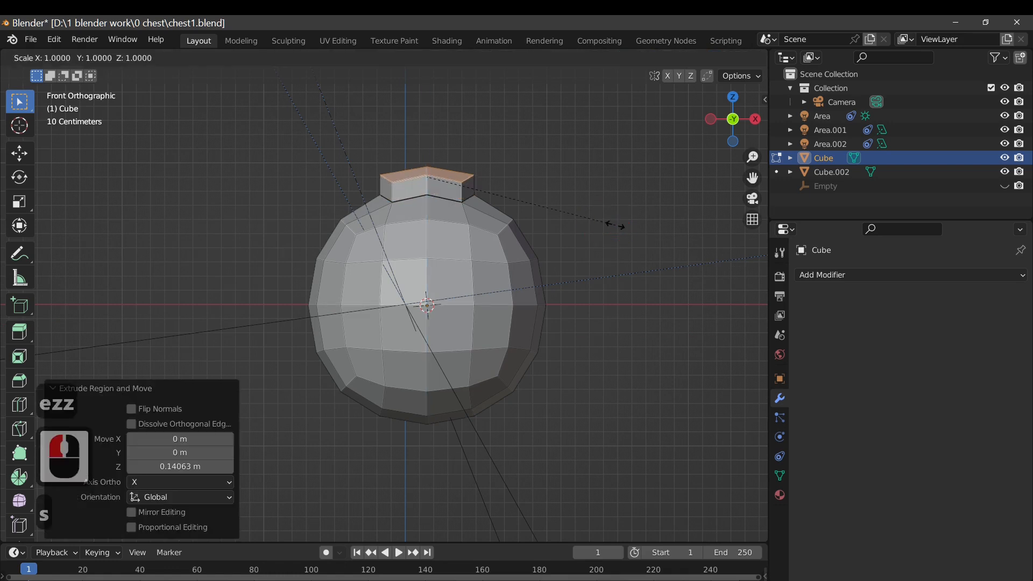
pyautogui.press('z')
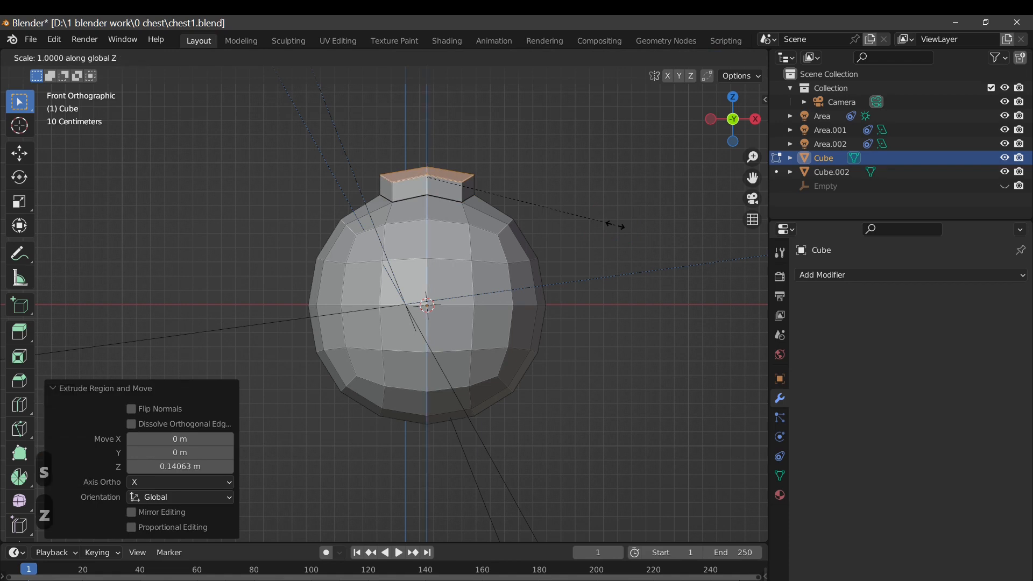
pyautogui.press('0')
pyautogui.press('Return')
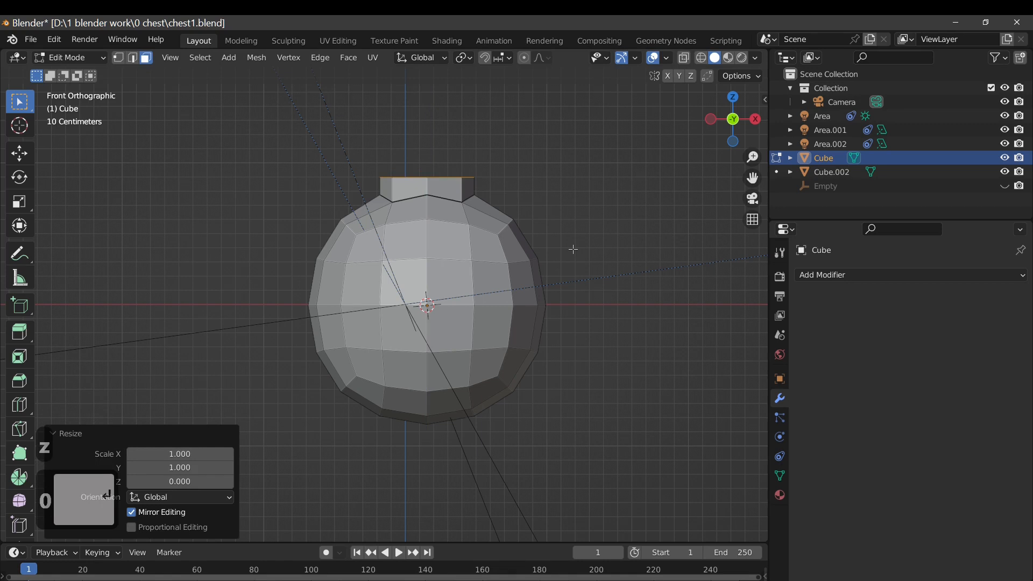
# - Extrude the flat neck top twice, by about 0.011 m and 0.019 m, and scale it outward to about 1.328
pyautogui.press('e')
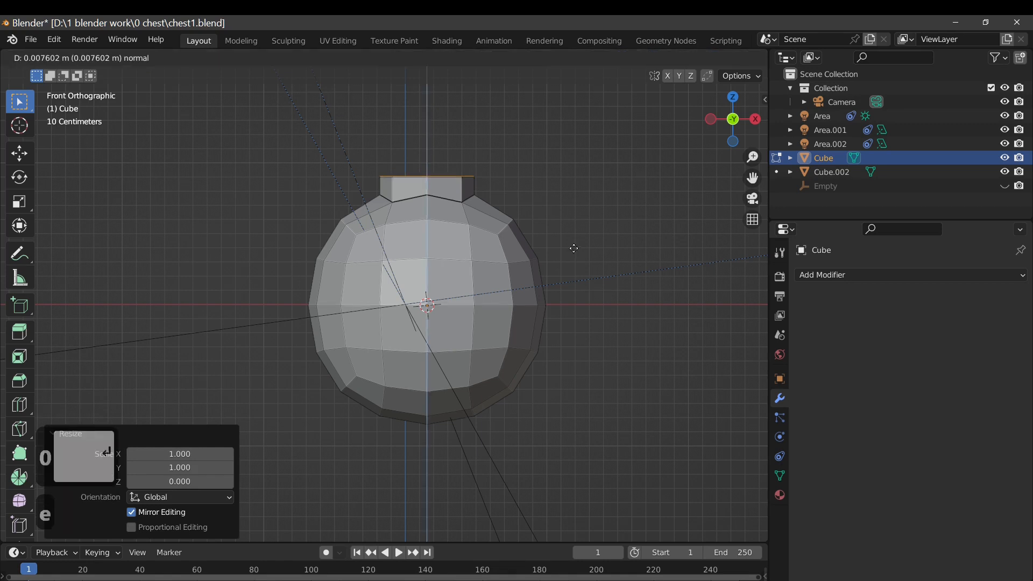
pyautogui.click(573, 248)
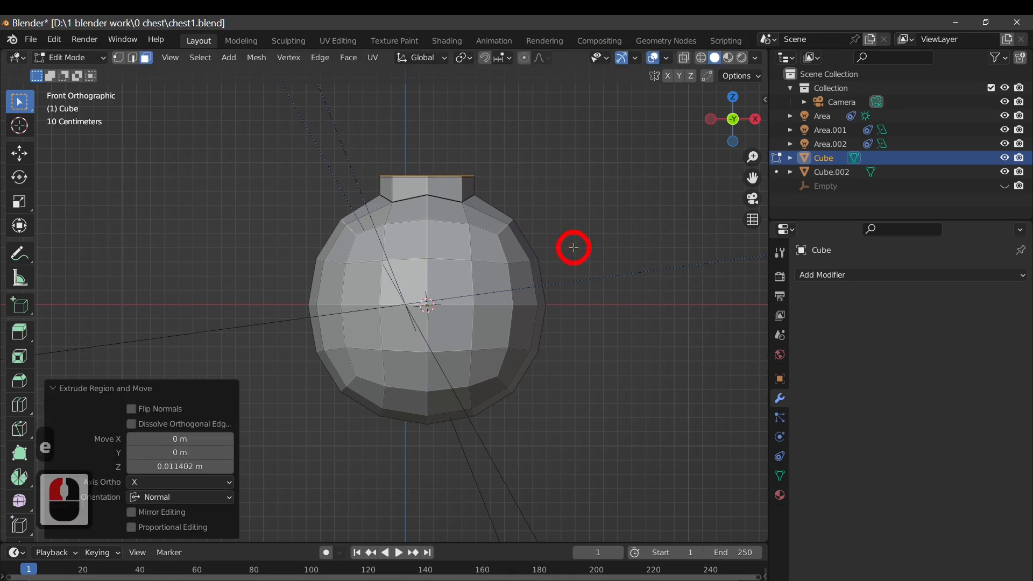
pyautogui.press('e')
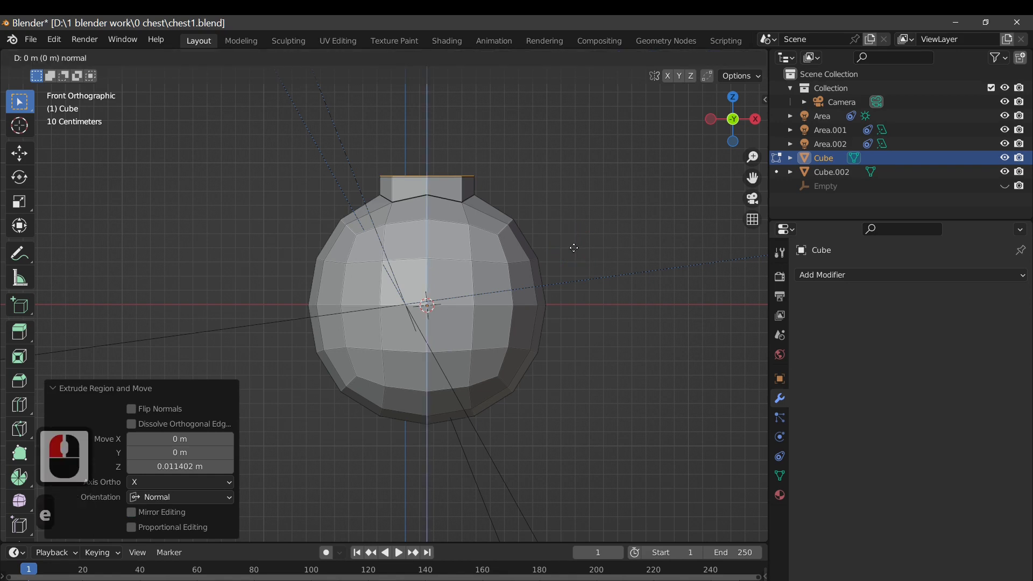
pyautogui.click(573, 245)
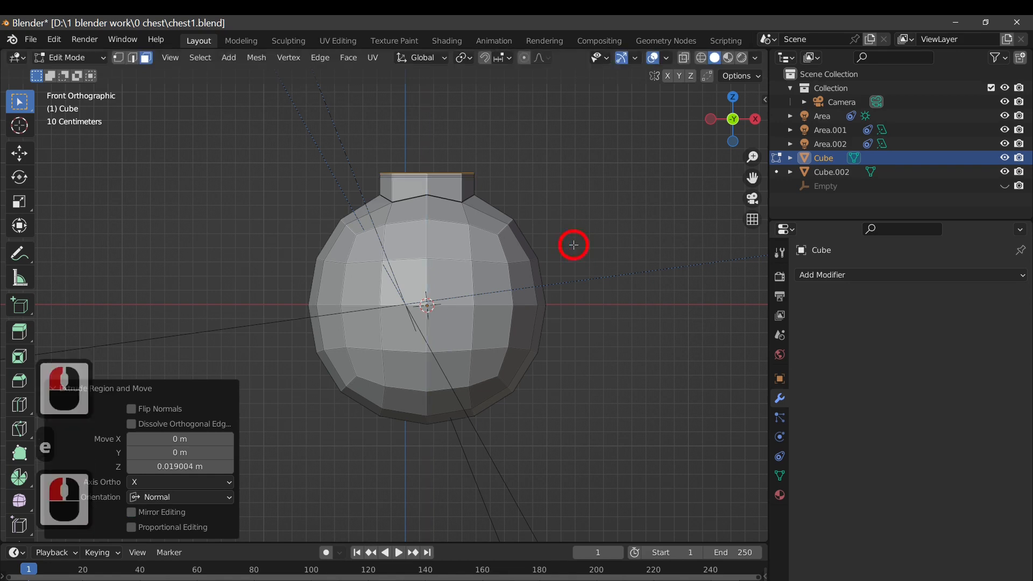
pyautogui.press('s')
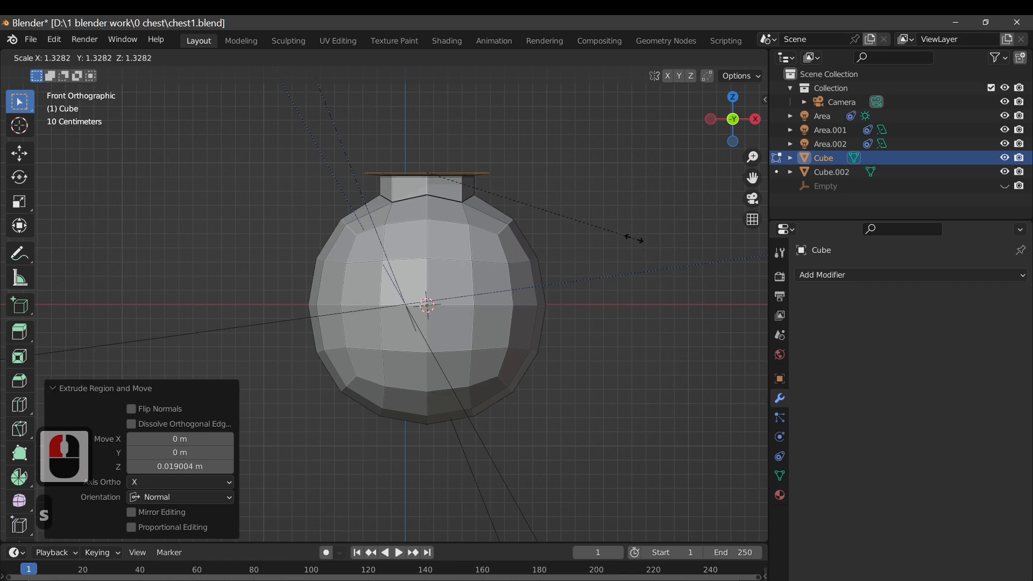
pyautogui.click(611, 255)
# - Extrude the widened top faces upward about 0.163 m along global Z in front view to form the rim
pyautogui.moveTo(611, 254); pyautogui.dragTo(599, 297, button='middle')
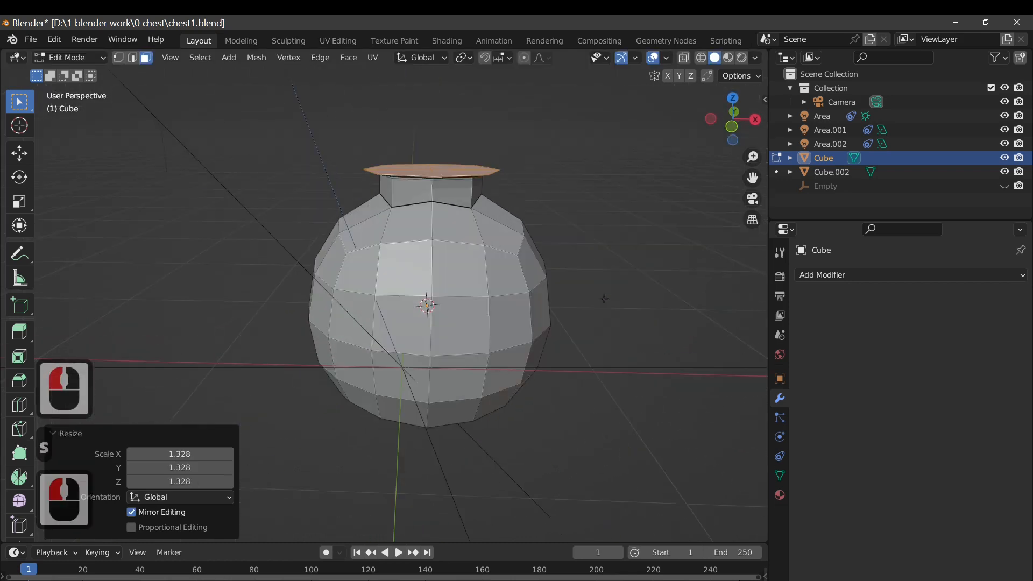
pyautogui.press('1')
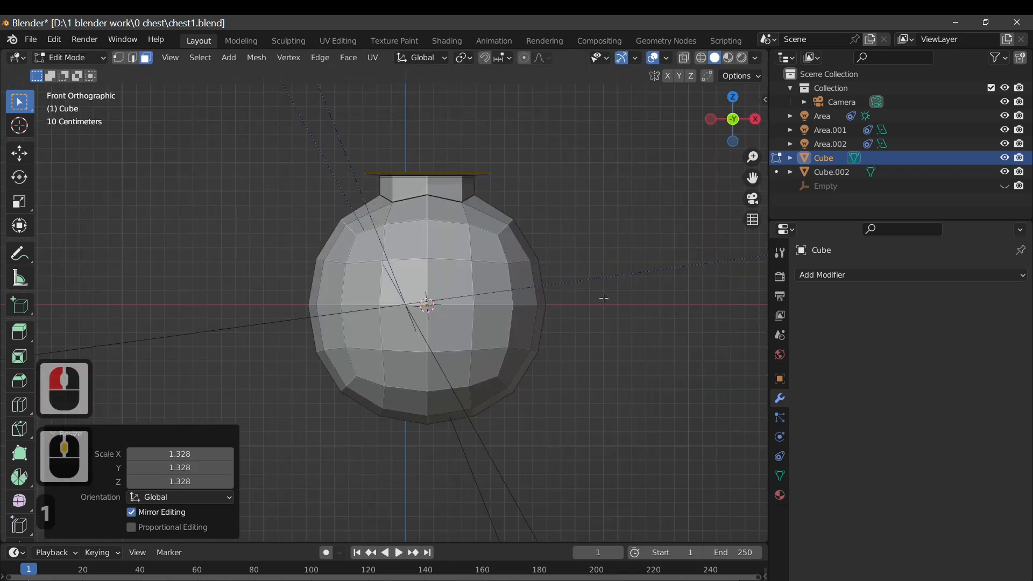
pyautogui.press('e')
pyautogui.press('z')
pyautogui.press('z')
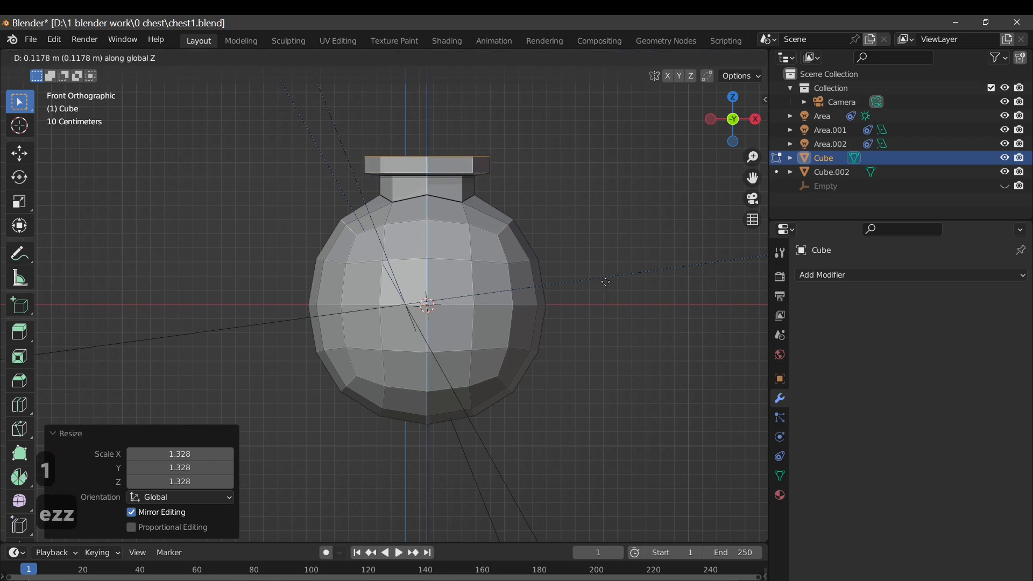
pyautogui.click(606, 275)
# - Extrude the rim's top faces in place and scale them inward to about 0.699 to form the opening
pyautogui.moveTo(606, 275); pyautogui.dragTo(673, 401, button='middle')
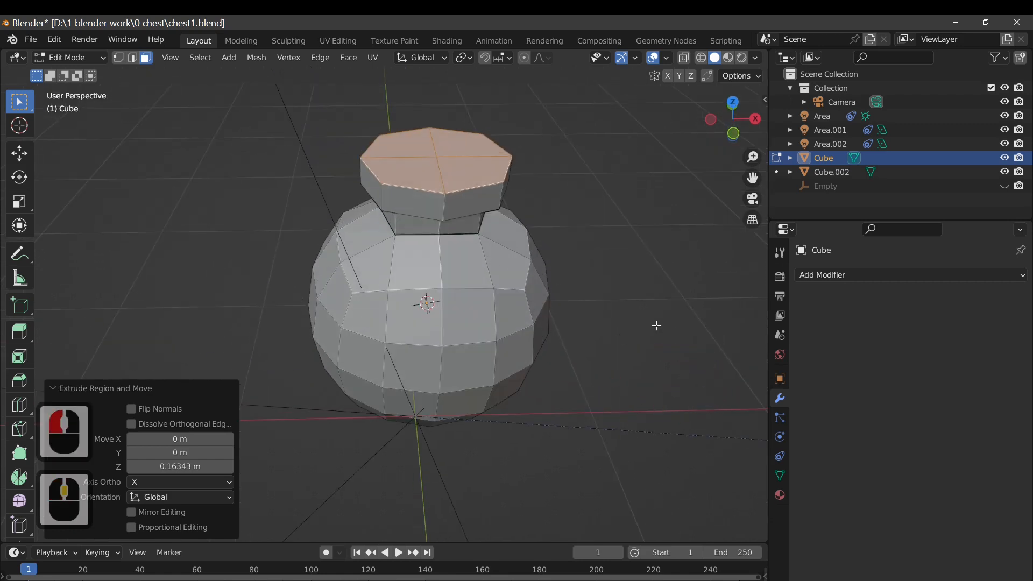
pyautogui.press('e')
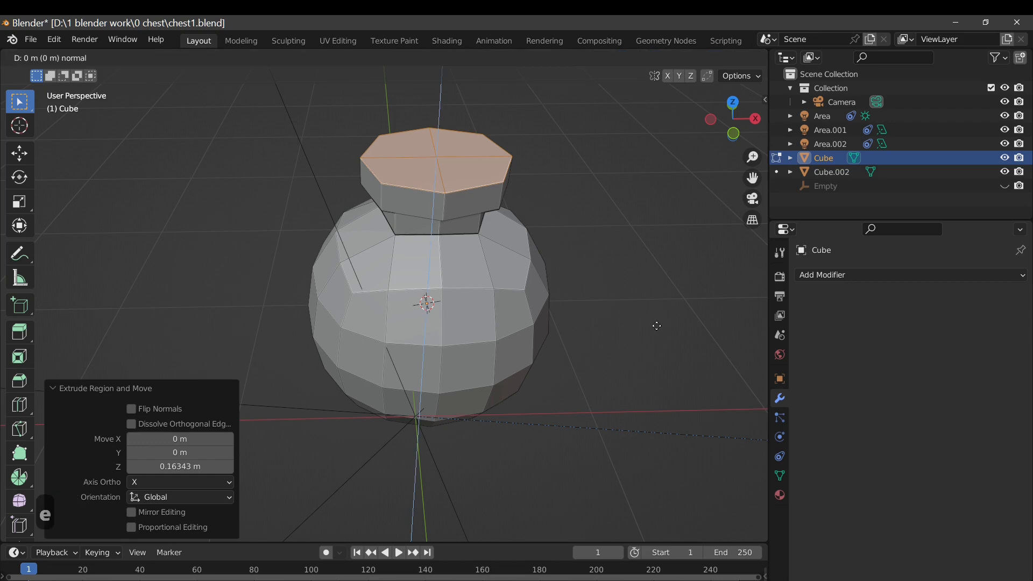
pyautogui.press('s')
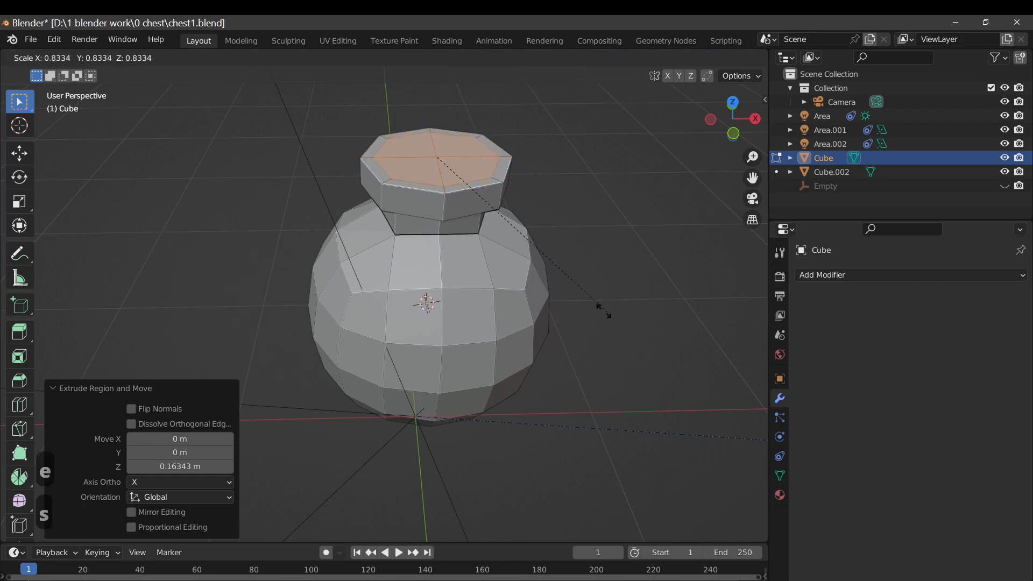
pyautogui.click(568, 299)
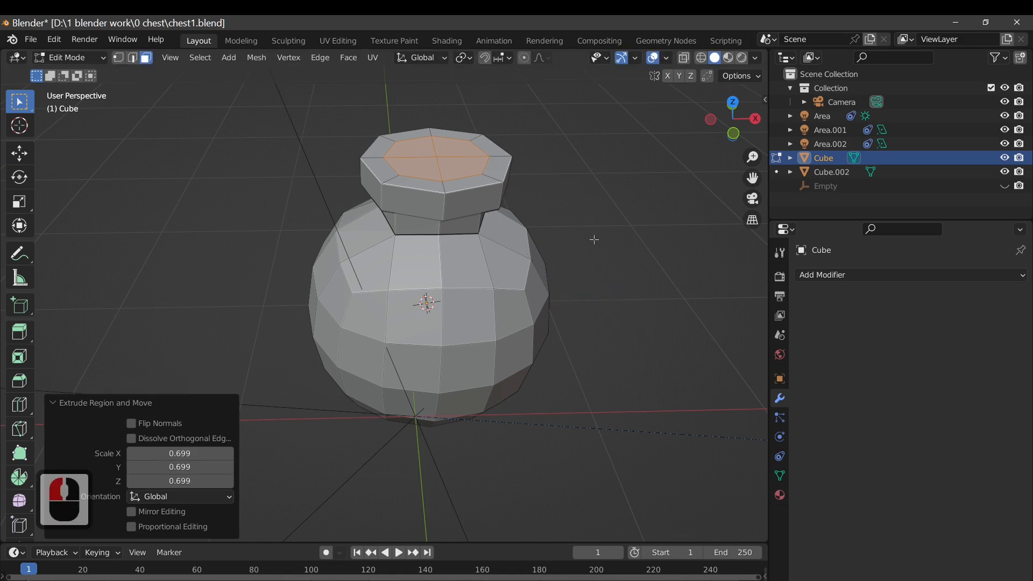
# - With X-ray on in front view, extrude the opening's faces down about 0.076 m along global Z and scale them to about 0.812
pyautogui.moveTo(604, 249); pyautogui.dragTo(707, 110, button='middle')
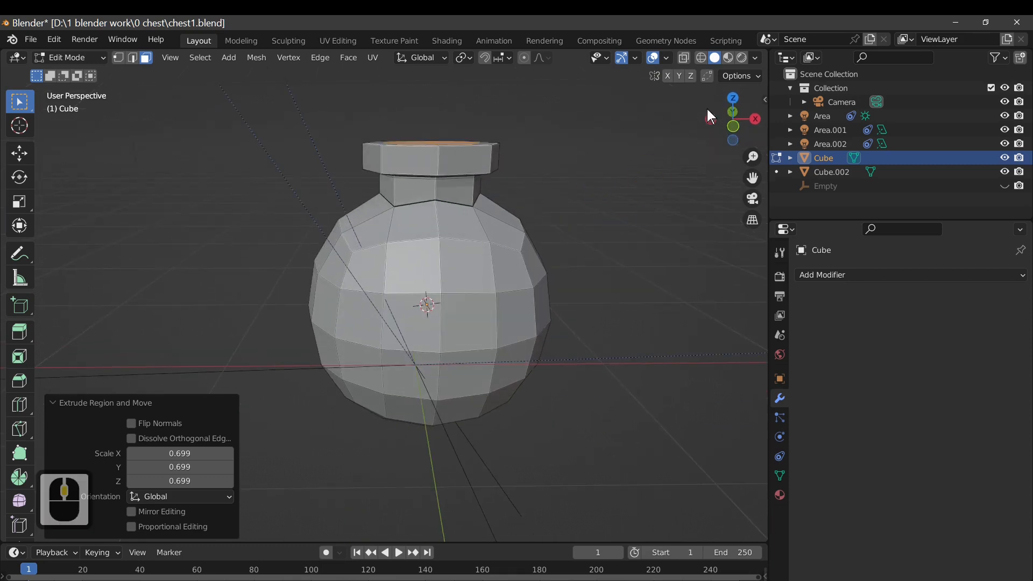
pyautogui.click(683, 58)
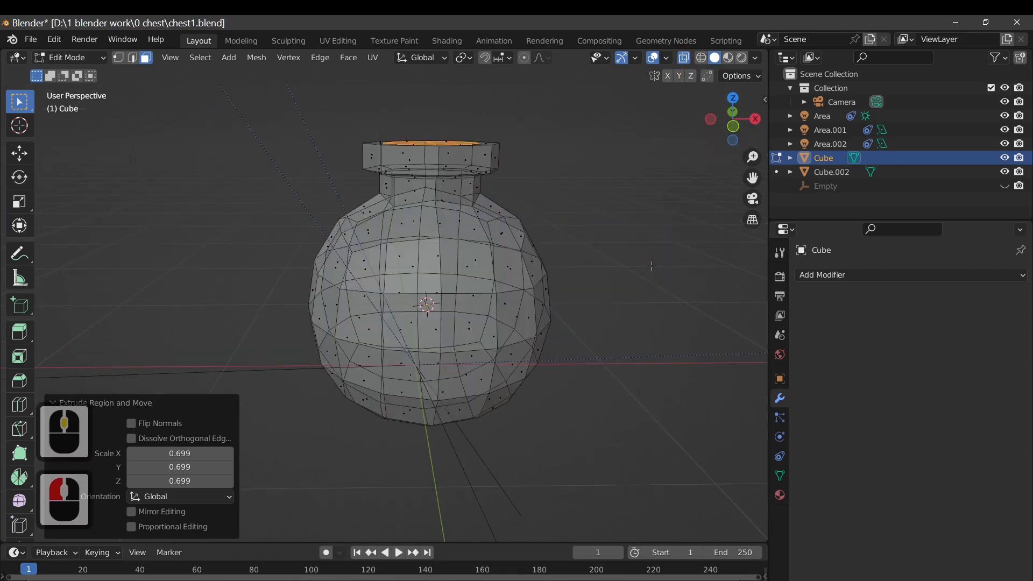
pyautogui.press('1')
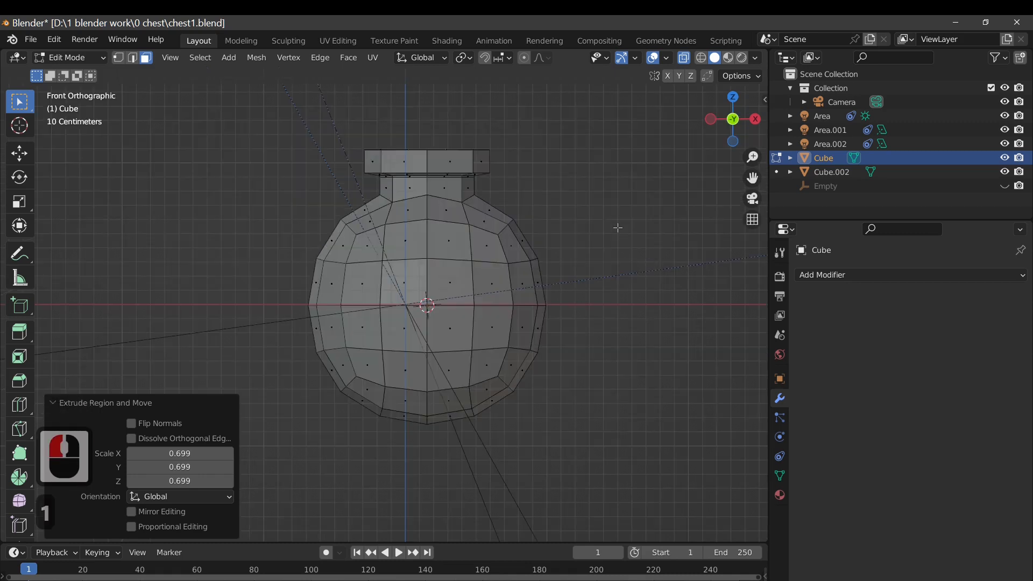
pyautogui.press('e')
pyautogui.press('z')
pyautogui.press('z')
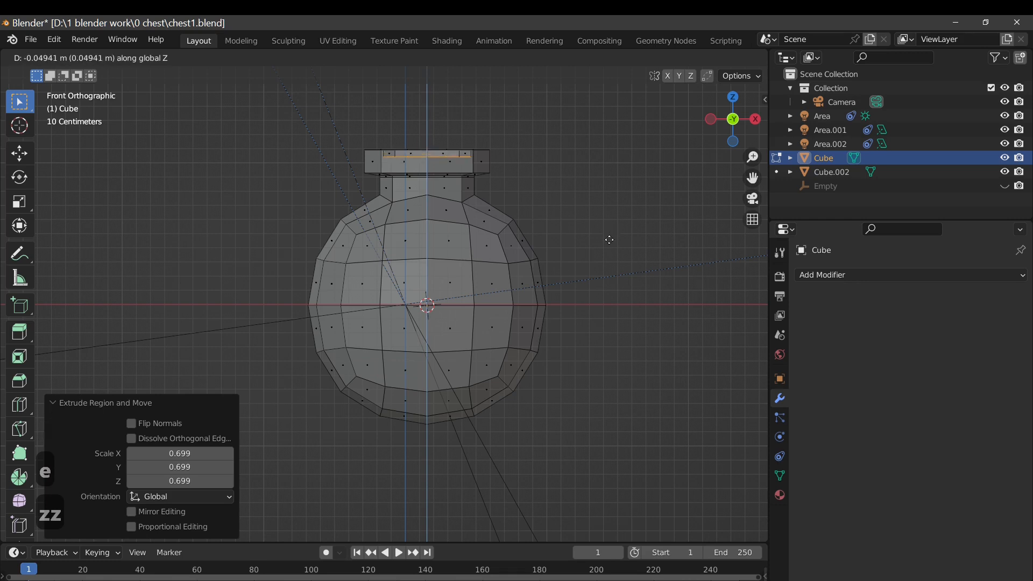
pyautogui.click(609, 243)
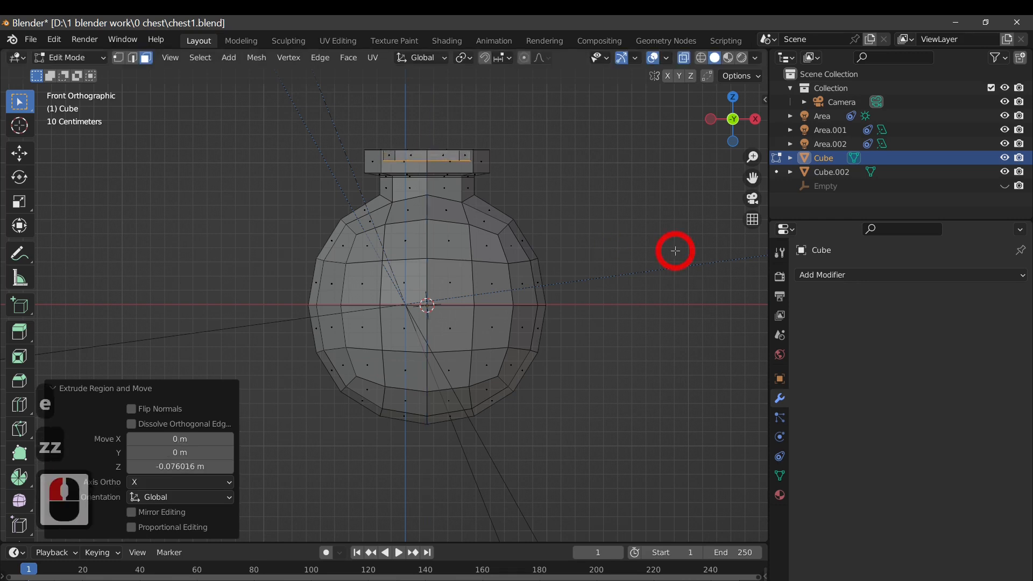
pyautogui.press('s')
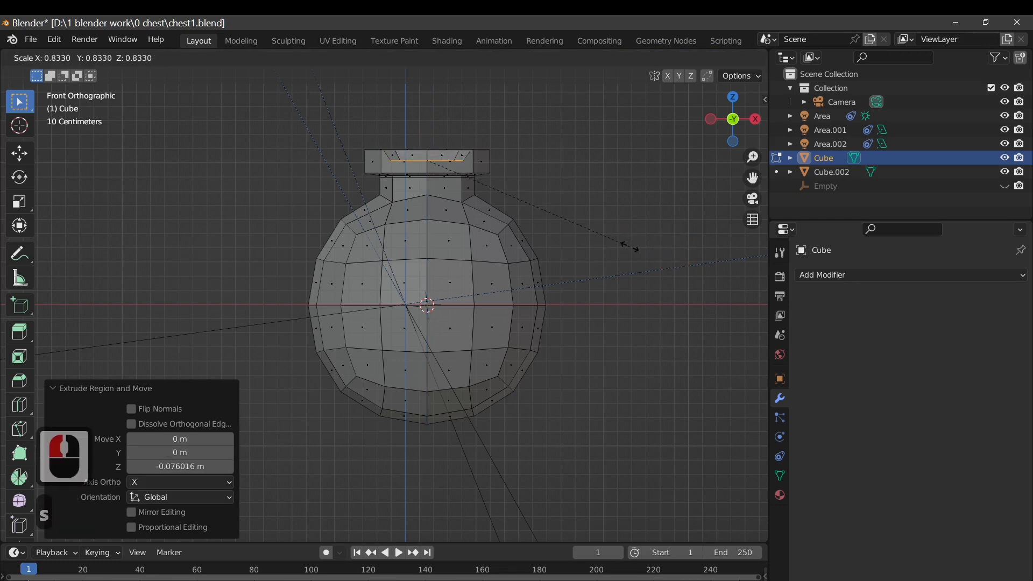
pyautogui.click(618, 246)
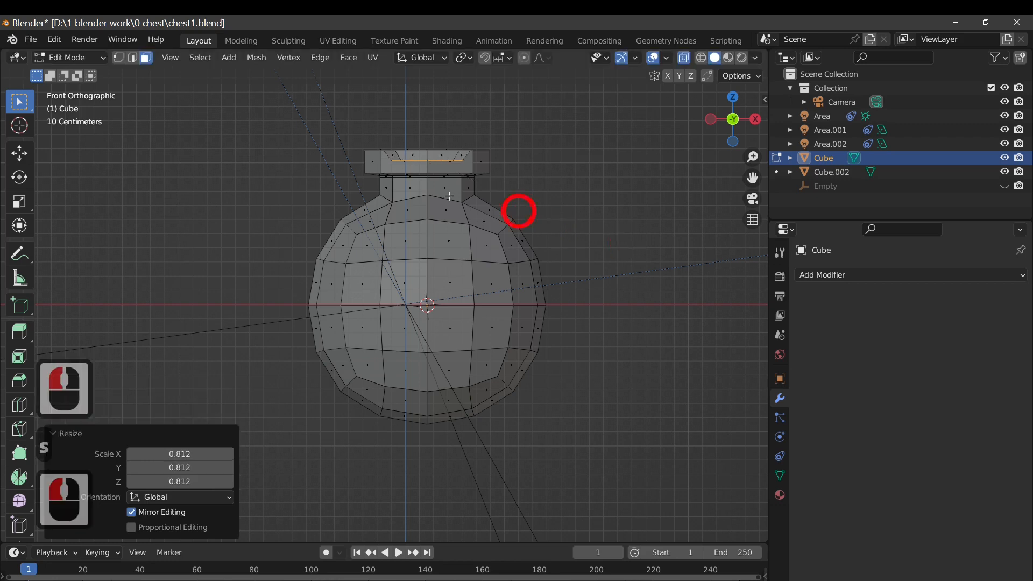
# - Extrude the opening's floor faces down about 0.464 m along global Z to hollow out the neck
pyautogui.press('e')
pyautogui.press('z')
pyautogui.press('z')
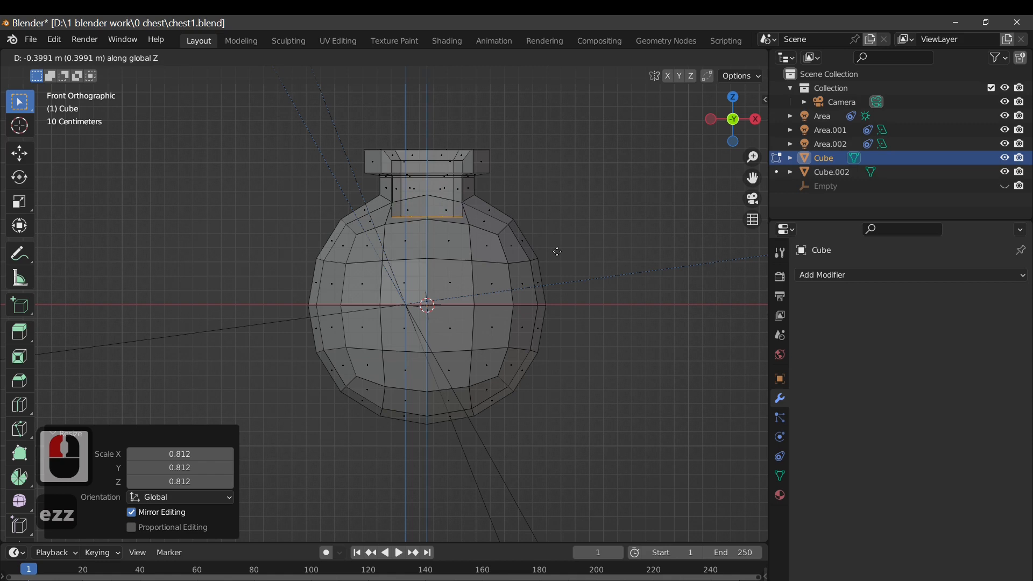
pyautogui.click(557, 260)
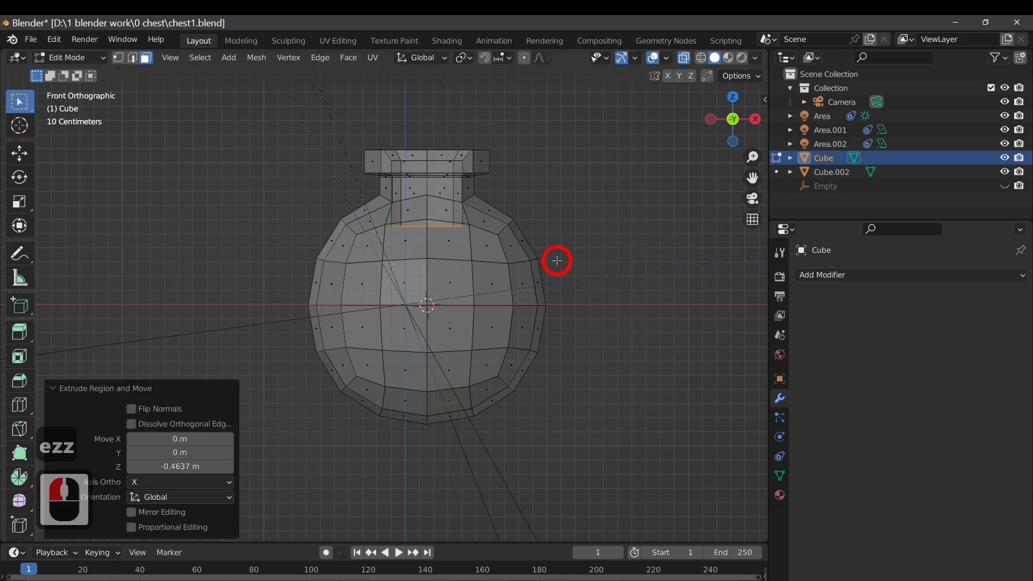
# - Turn off X-ray and select the floor faces inside the hollow neck
pyautogui.click(534, 243)
pyautogui.moveTo(627, 281); pyautogui.dragTo(613, 436, button='middle')
pyautogui.click(433, 301)
pyautogui.moveTo(435, 305)
pyautogui.mouseDown(button='middle')
pyautogui.moveTo(484, 238)
pyautogui.moveTo(538, 212)
pyautogui.mouseUp(button='middle')
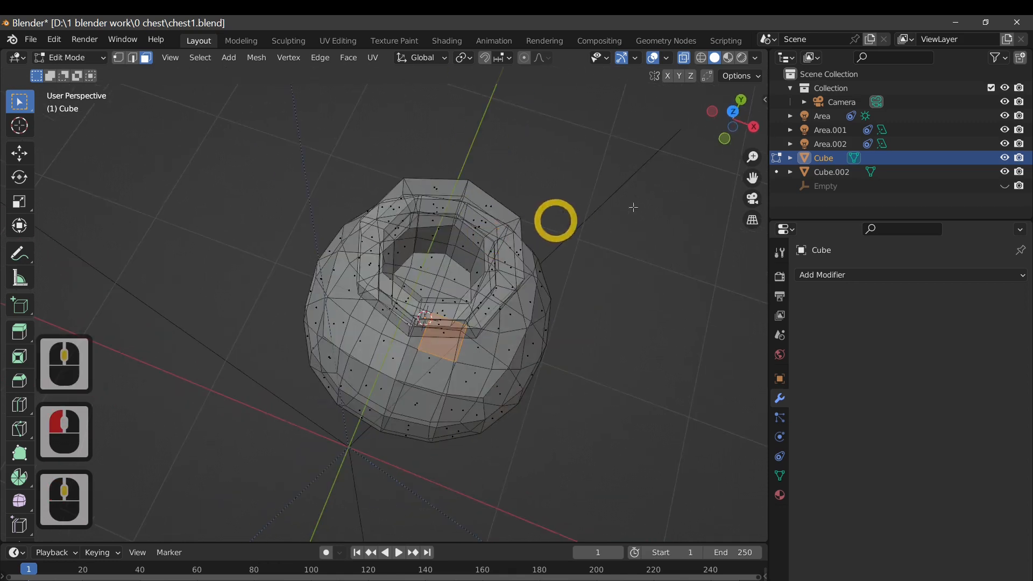
pyautogui.click(684, 57)
pyautogui.moveTo(572, 366)
pyautogui.mouseDown(button='middle')
pyautogui.moveTo(574, 410)
pyautogui.moveTo(443, 352)
pyautogui.mouseUp(button='middle')
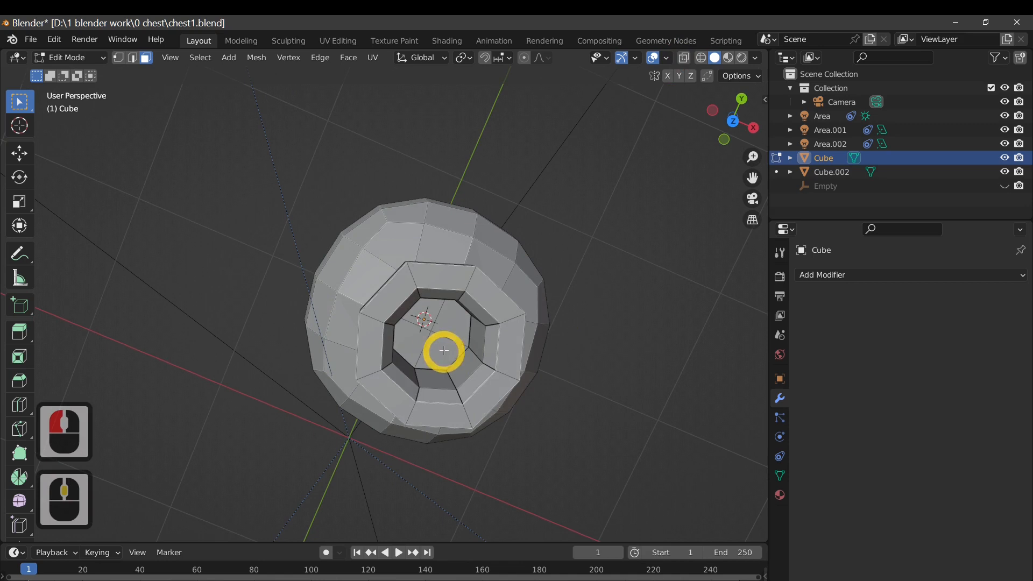
pyautogui.click(452, 350)
pyautogui.moveTo(551, 334); pyautogui.dragTo(575, 235, button='middle')
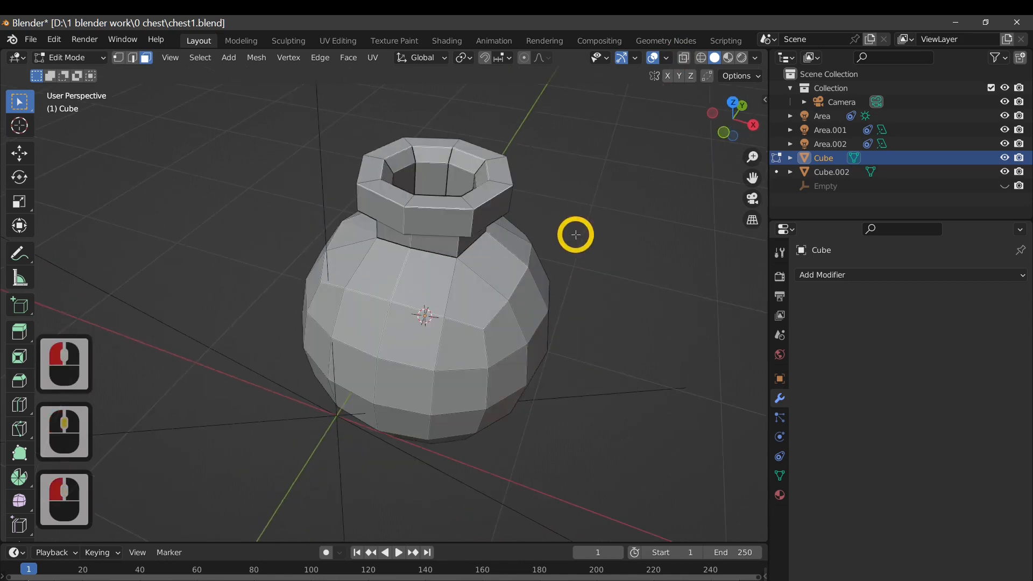
# - With X-ray on in front view, extrude the neck's floor down about 0.217 m and scale it outward to about 2.214
pyautogui.click(684, 57)
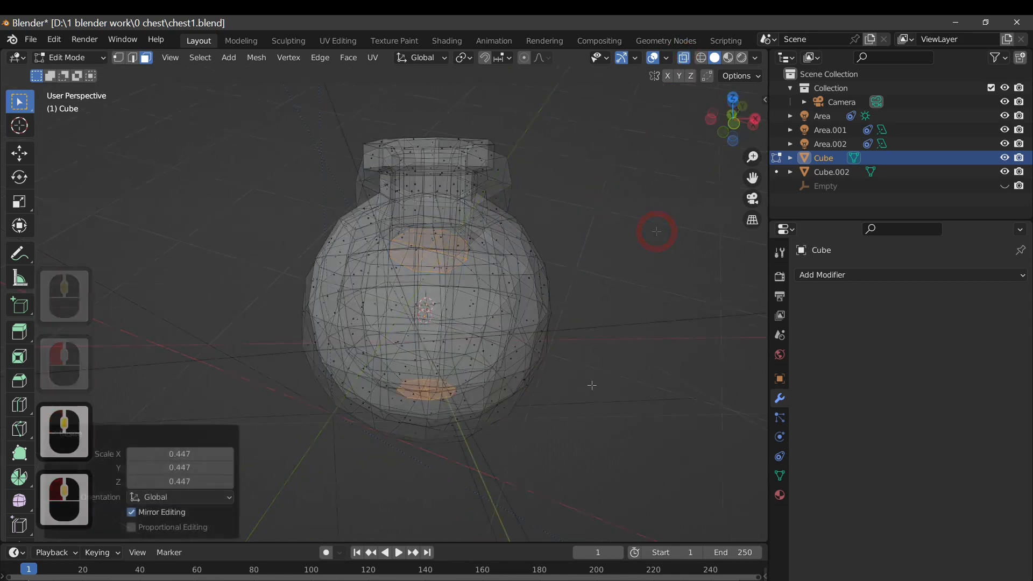
pyautogui.press('KP_1')
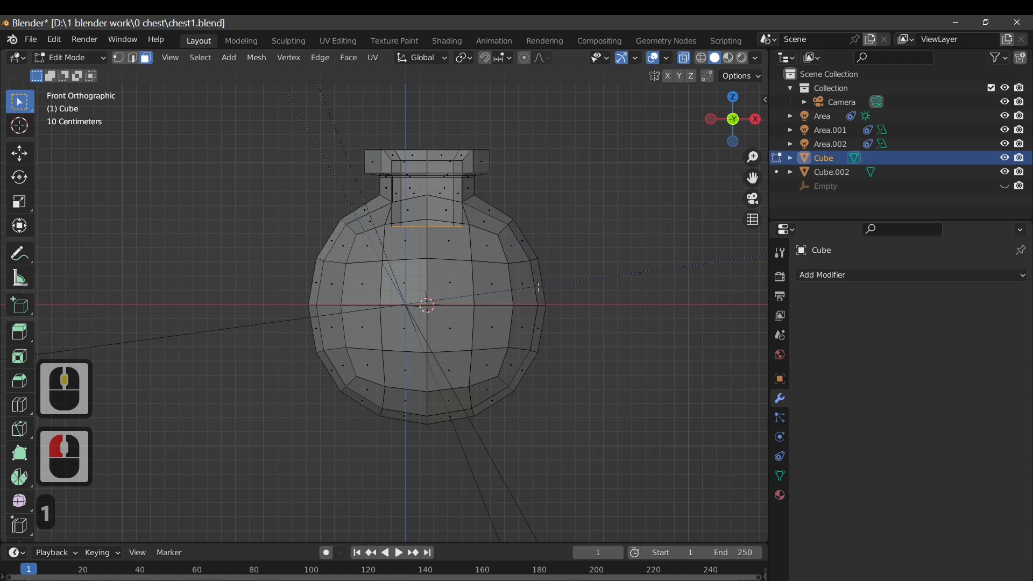
pyautogui.press('e')
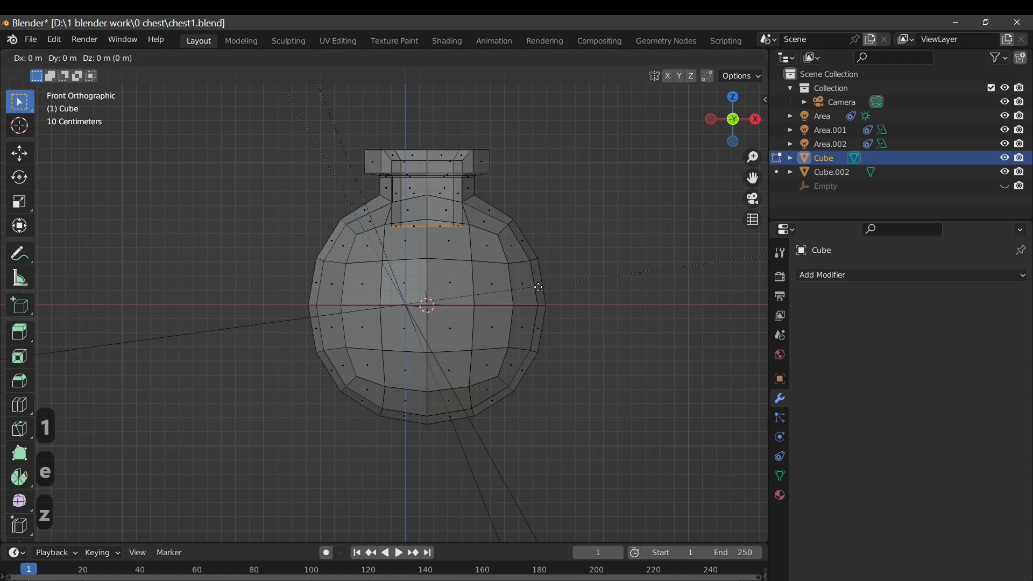
pyautogui.press('z')
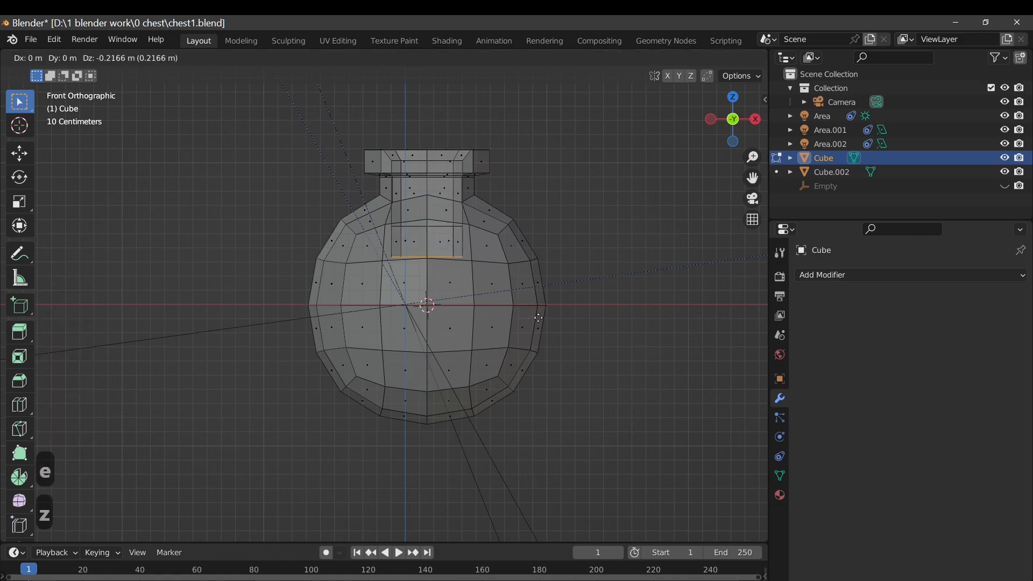
pyautogui.click(556, 306)
pyautogui.press('s')
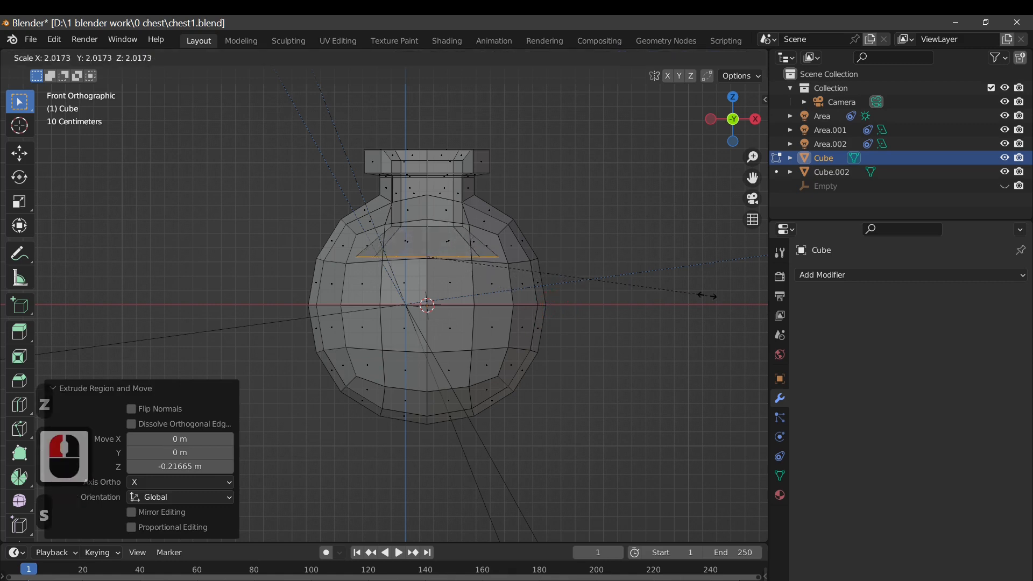
pyautogui.click(733, 296)
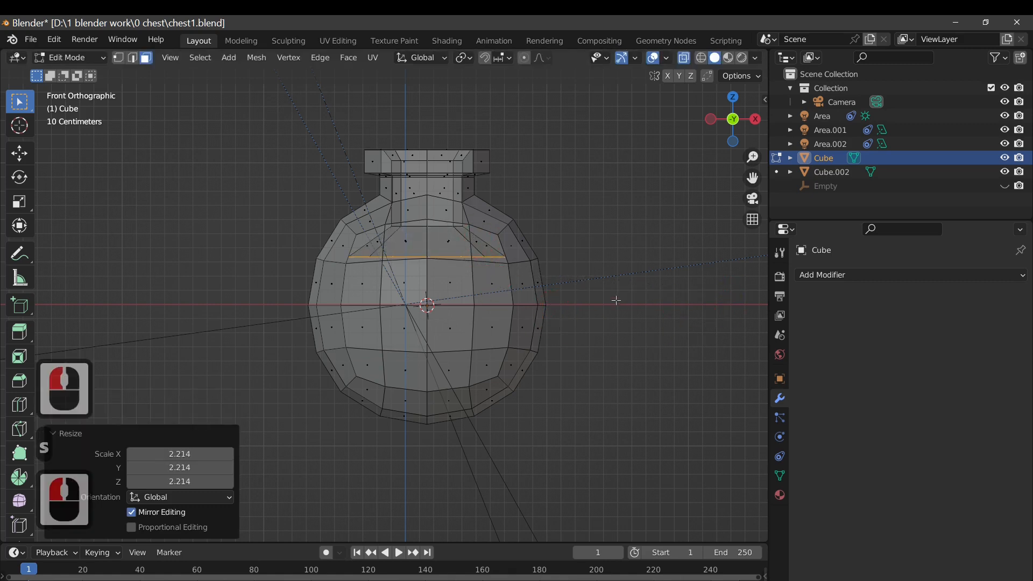
# - Extrude the widened cavity floor down about 0.308 m to mid-body and scale it outward to about 1.155
pyautogui.press('e')
pyautogui.press('z')
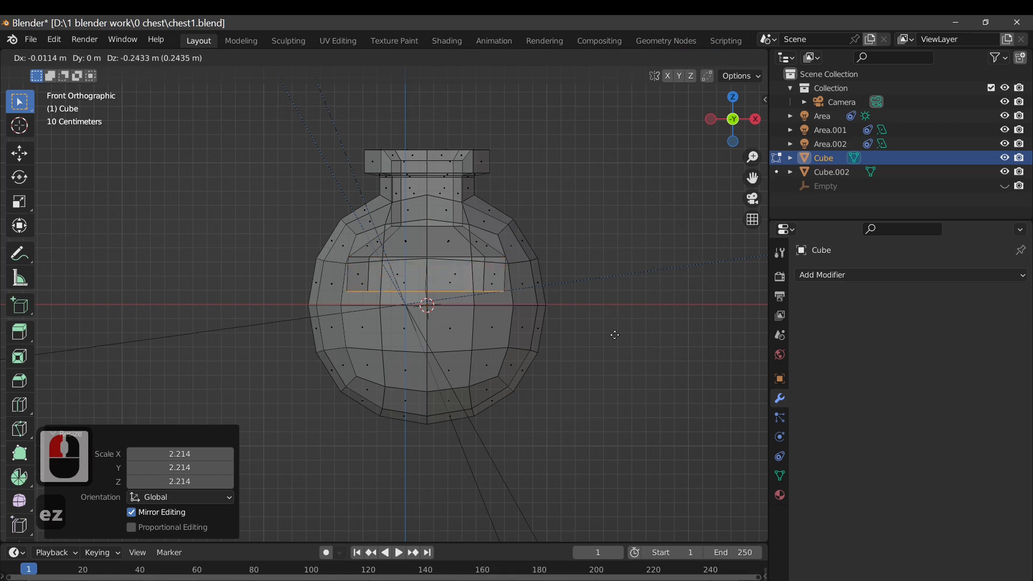
pyautogui.click(649, 334)
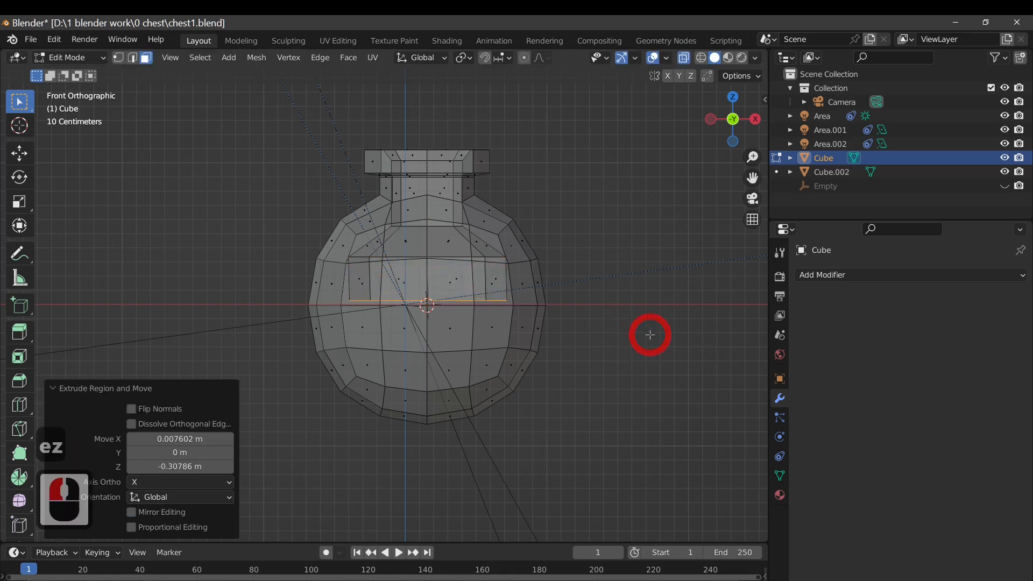
pyautogui.press('s')
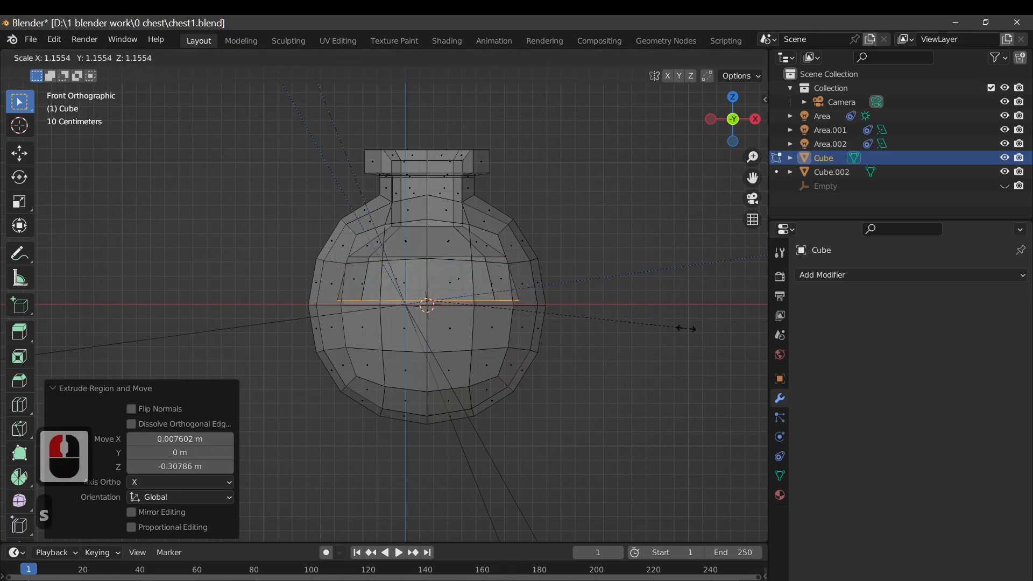
pyautogui.click(686, 328)
# - Extrude the cavity floor down about 0.369 m along global Z and scale it inward to about 0.909
pyautogui.press('e')
pyautogui.press('z')
pyautogui.press('z')
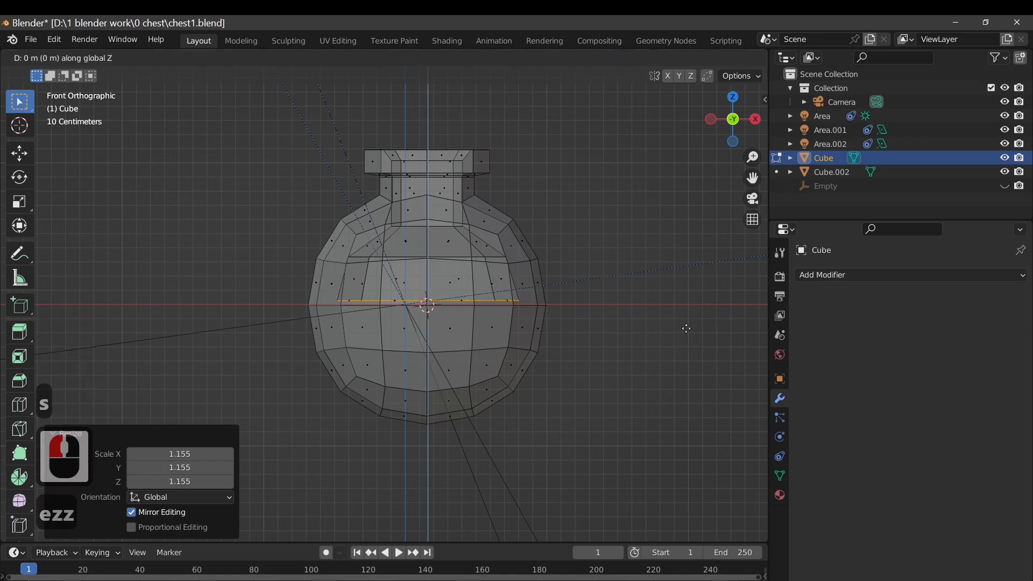
pyautogui.click(688, 377)
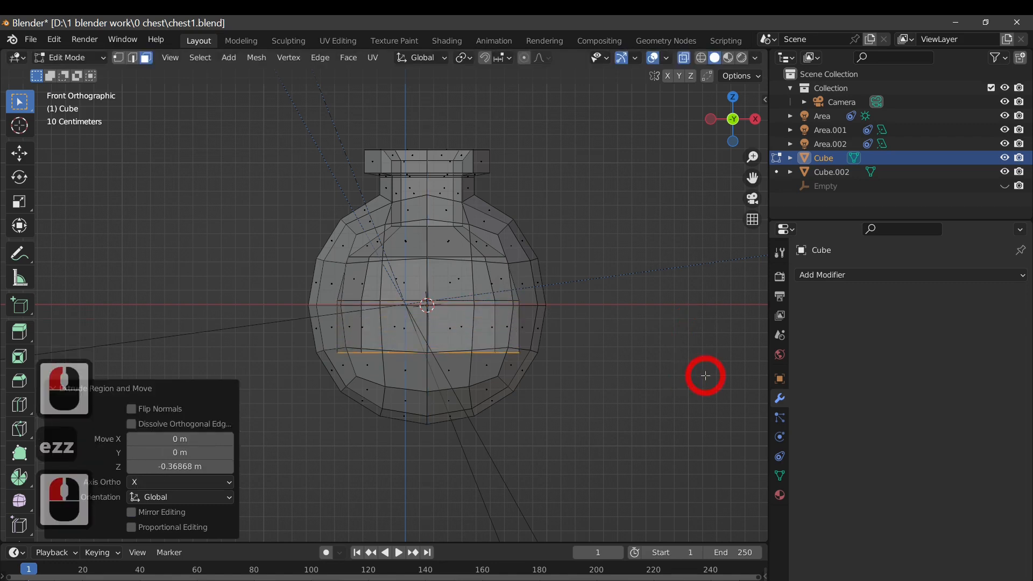
pyautogui.press('s')
pyautogui.click(680, 374)
# - Extrude the cavity floor down about 0.144 m along global Z and scale it inward to about 0.819
pyautogui.press('e')
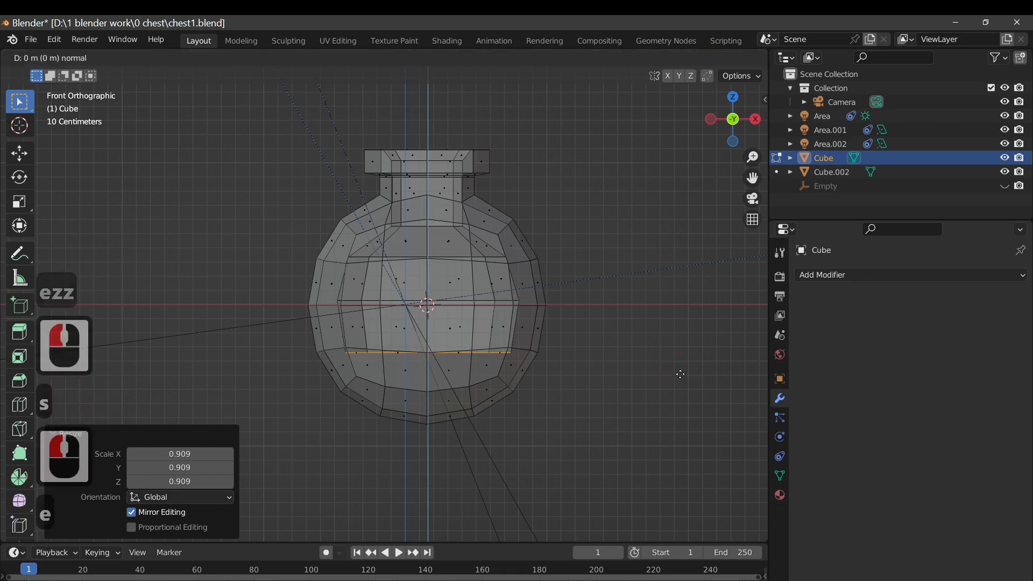
pyautogui.press('z')
pyautogui.press('z')
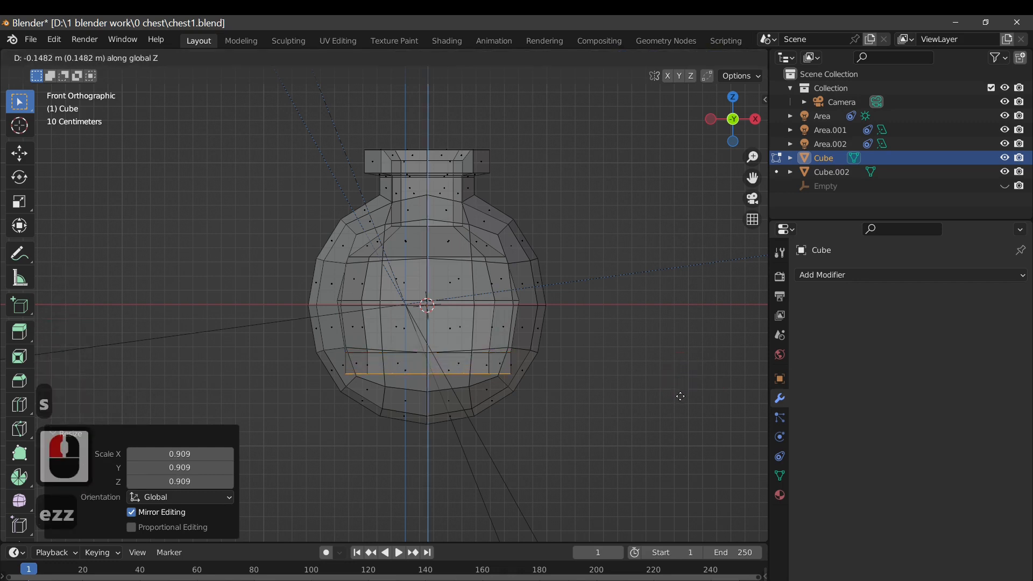
pyautogui.click(681, 394)
pyautogui.press('s')
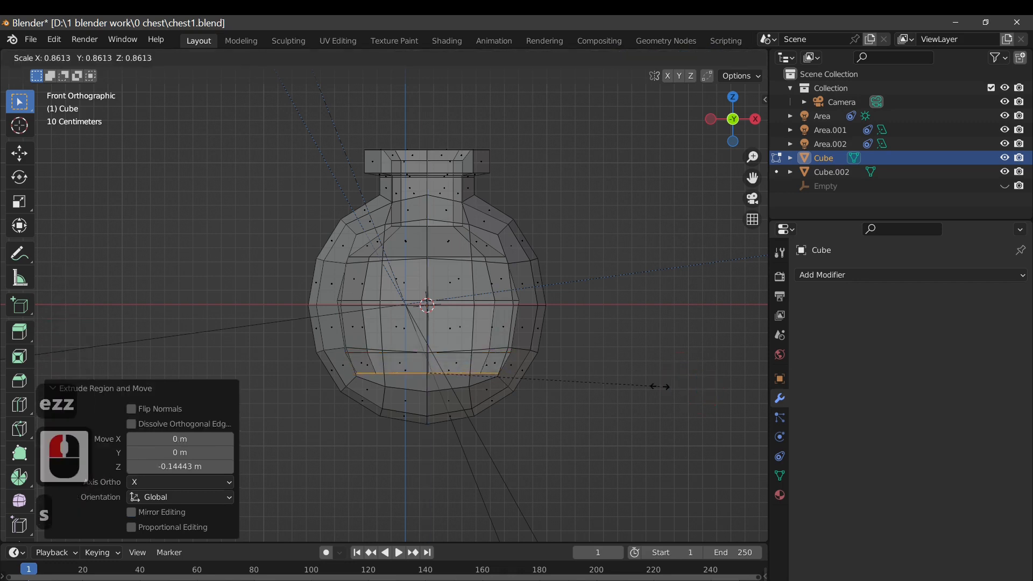
pyautogui.click(648, 386)
# - Extrude the cavity floor down about 0.156 m along global Z near the jar's base and scale it inward to about 0.447
pyautogui.press('e')
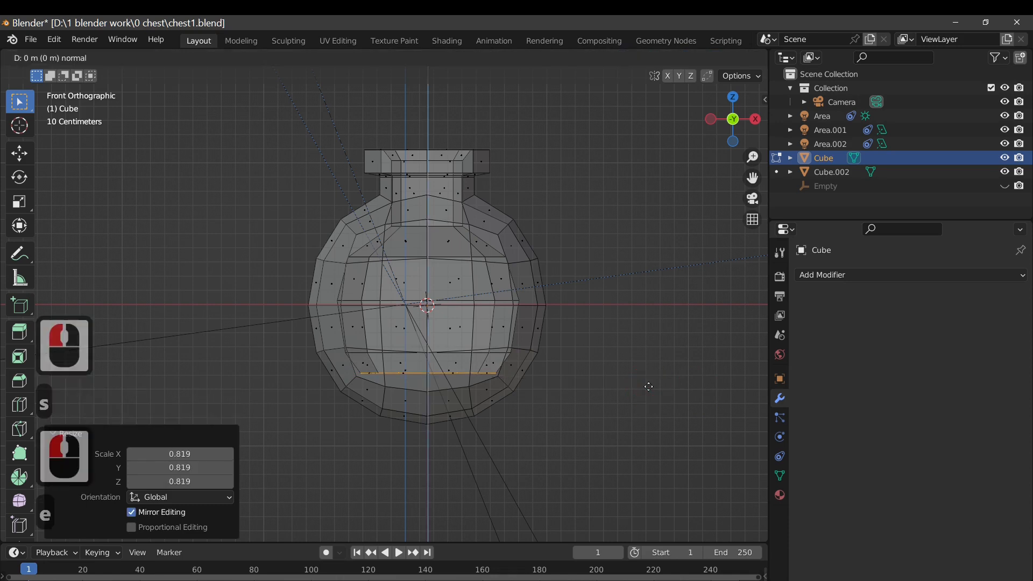
pyautogui.press('z')
pyautogui.press('z')
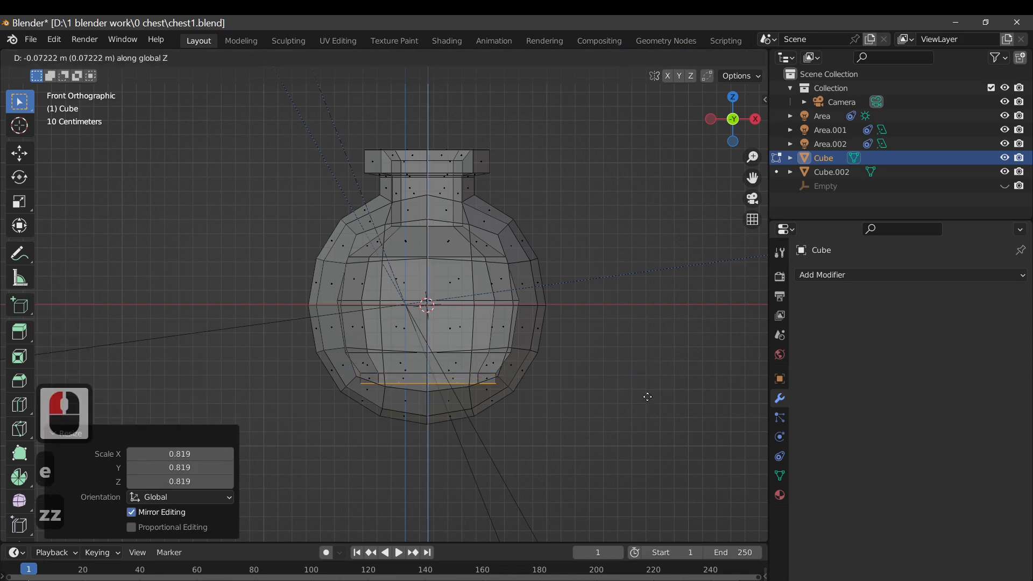
pyautogui.click(643, 407)
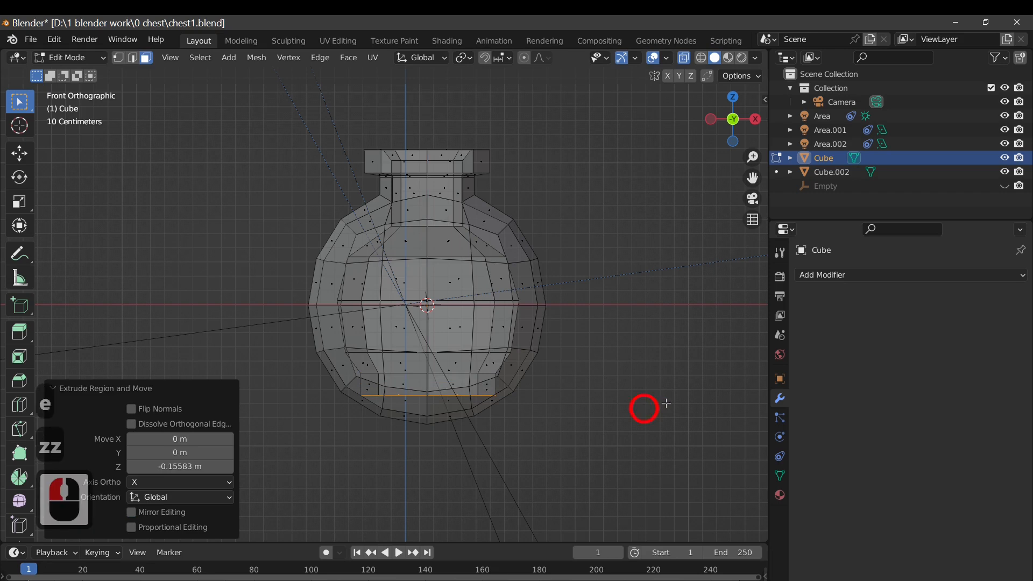
pyautogui.press('s')
pyautogui.click(560, 373)
# - Grow the face selection from the cavity floor up the inner wall to the middle of the jar
pyautogui.moveTo(627, 356); pyautogui.dragTo(597, 352, button='middle')
pyautogui.press('ctrl+KP_Add')
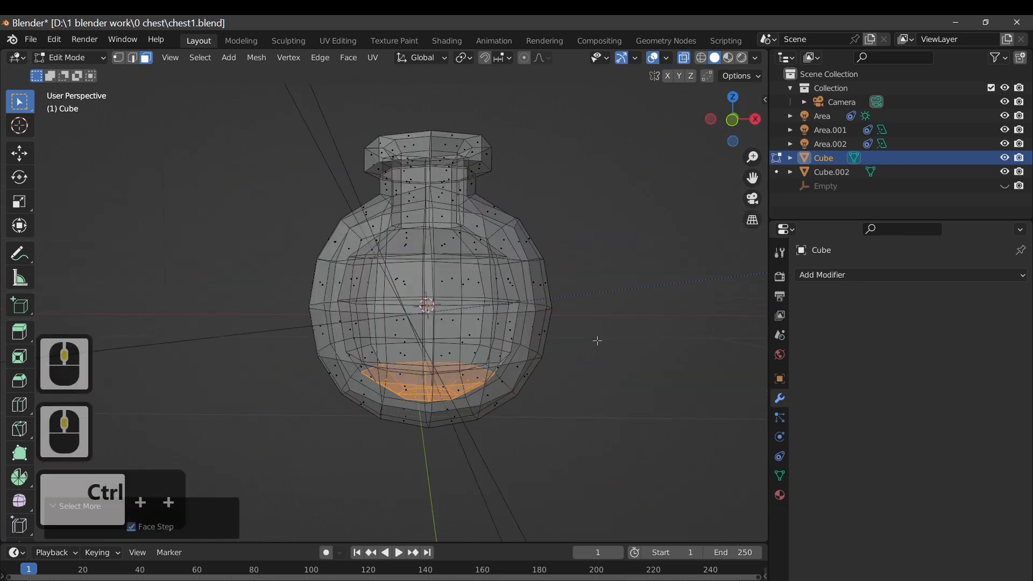
pyautogui.press('ctrl+KP_Add')
pyautogui.press('ctrl+KP_Add')
pyautogui.moveTo(589, 390)
pyautogui.mouseDown(button='middle')
pyautogui.moveTo(556, 382)
pyautogui.moveTo(583, 385)
pyautogui.mouseUp(button='middle')
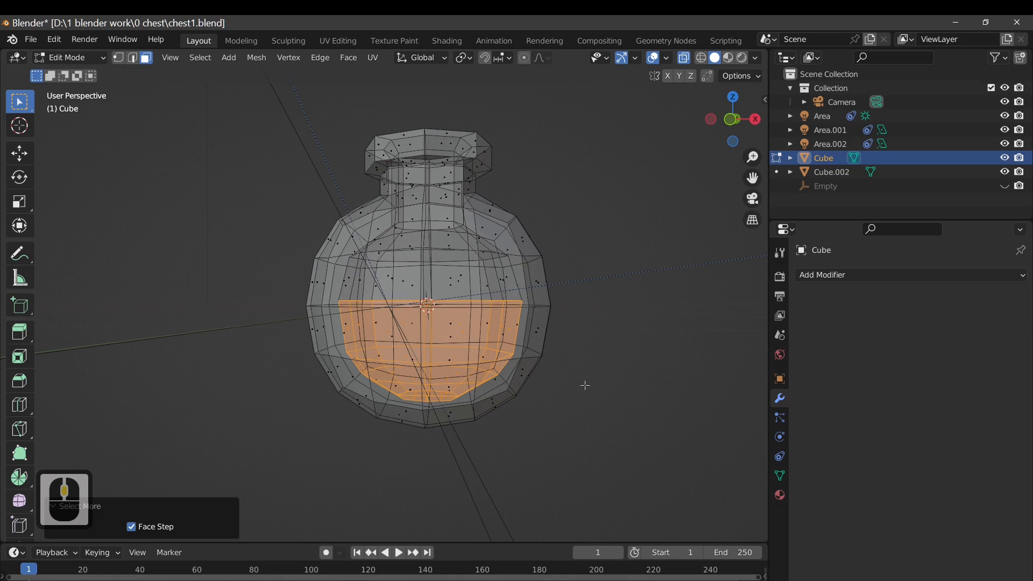
# - Duplicate the selected inner cavity faces in place, separate the copy into its own object, and return to Object Mode
pyautogui.press('shift')
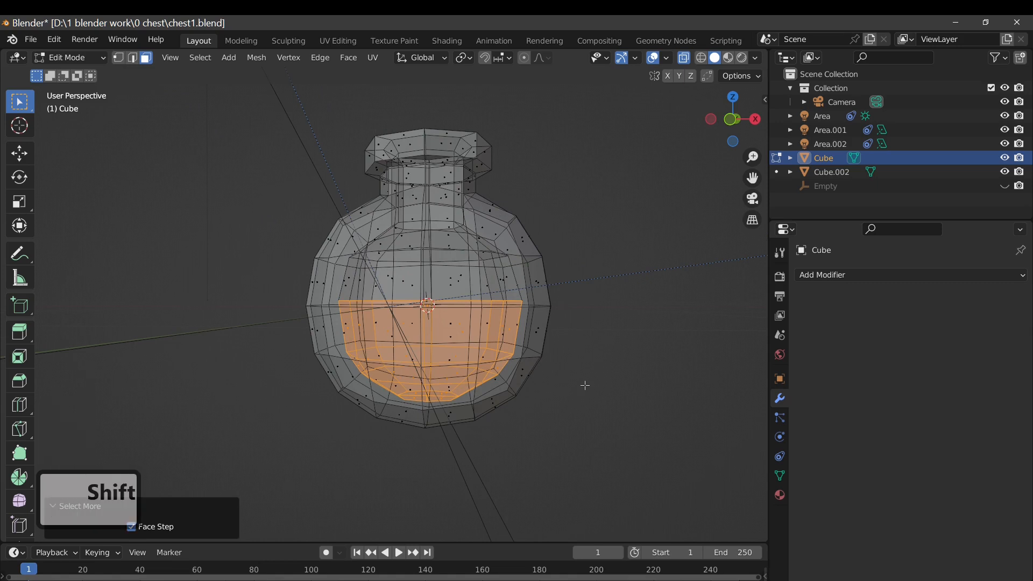
pyautogui.hotkey('shift', 'd')
pyautogui.press('Return')
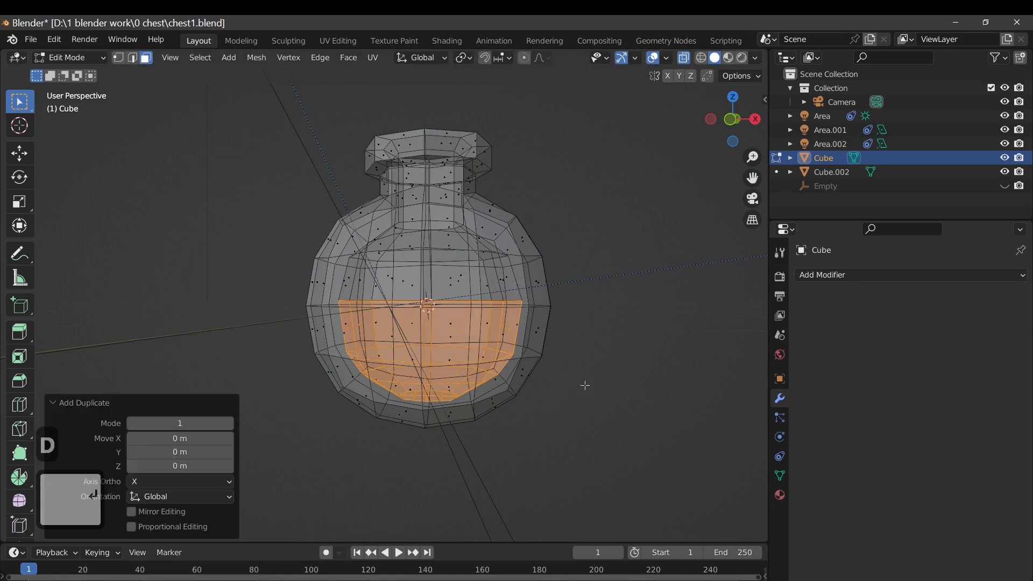
pyautogui.click(51, 401)
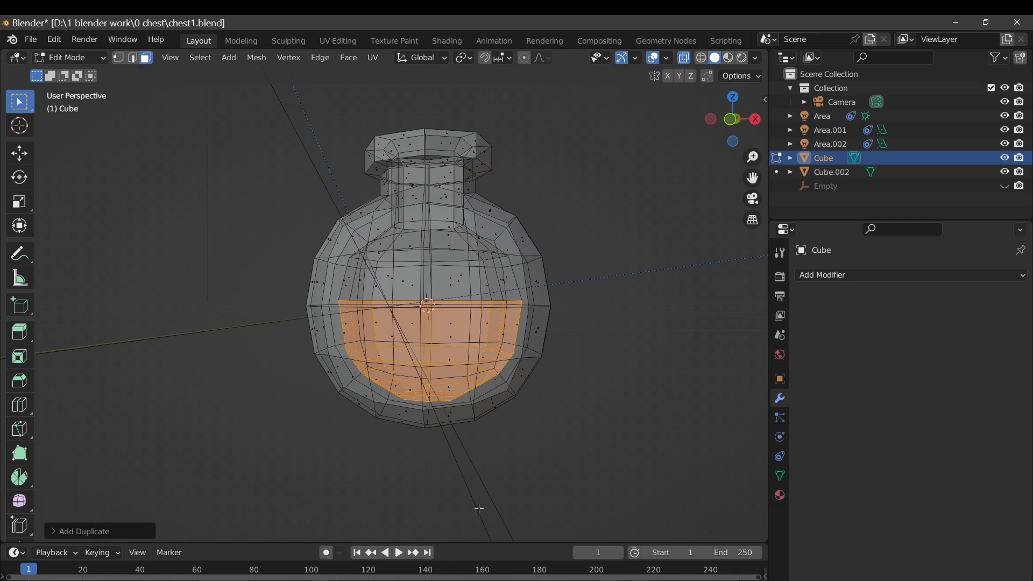
pyautogui.press('p')
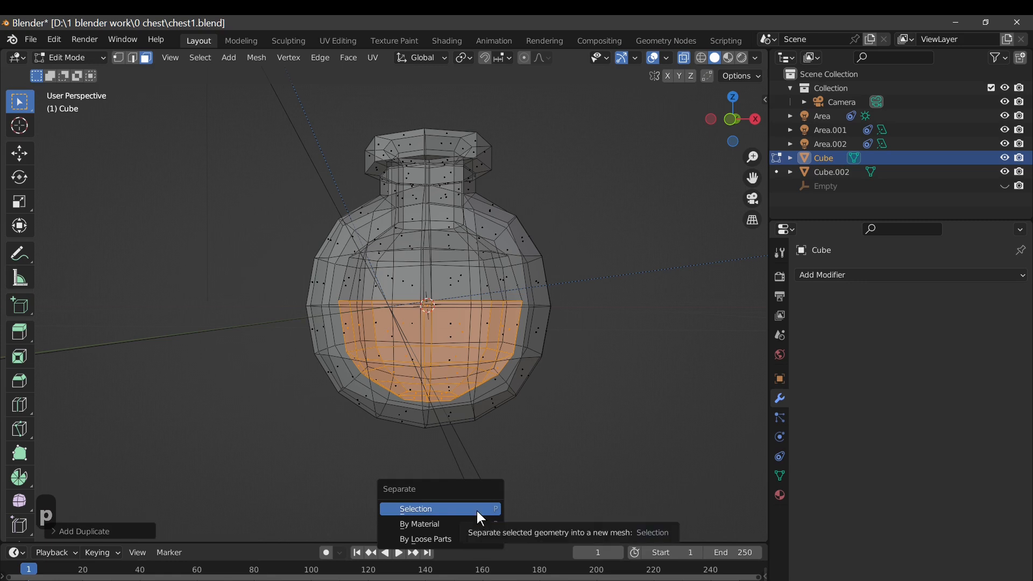
pyautogui.click(477, 511)
pyautogui.press('Tab')
pyautogui.moveTo(604, 369); pyautogui.dragTo(489, 360, button='middle')
# - Rename the outer jar object as bottle
pyautogui.click(534, 348)
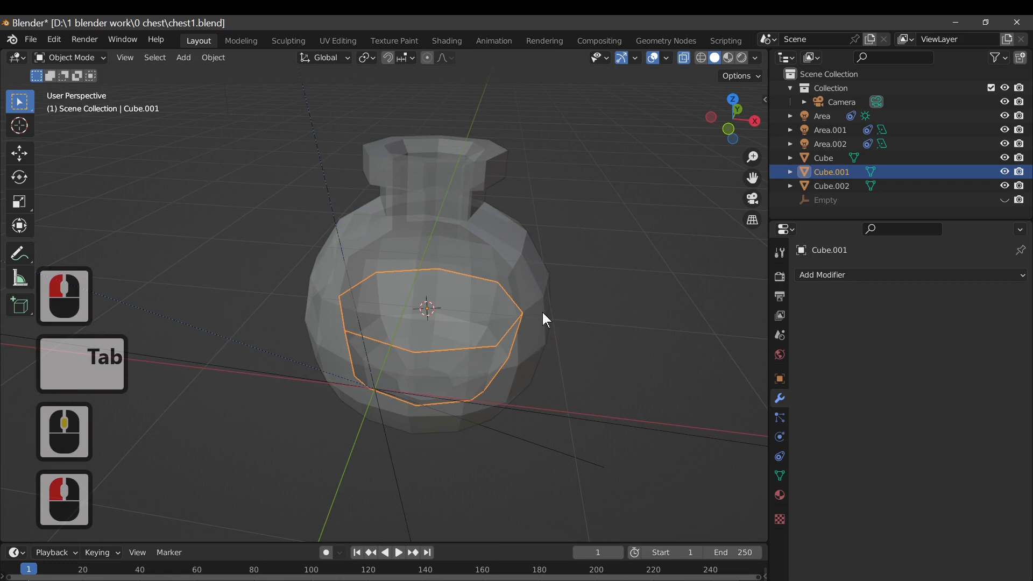
pyautogui.click(540, 291)
pyautogui.click(898, 367)
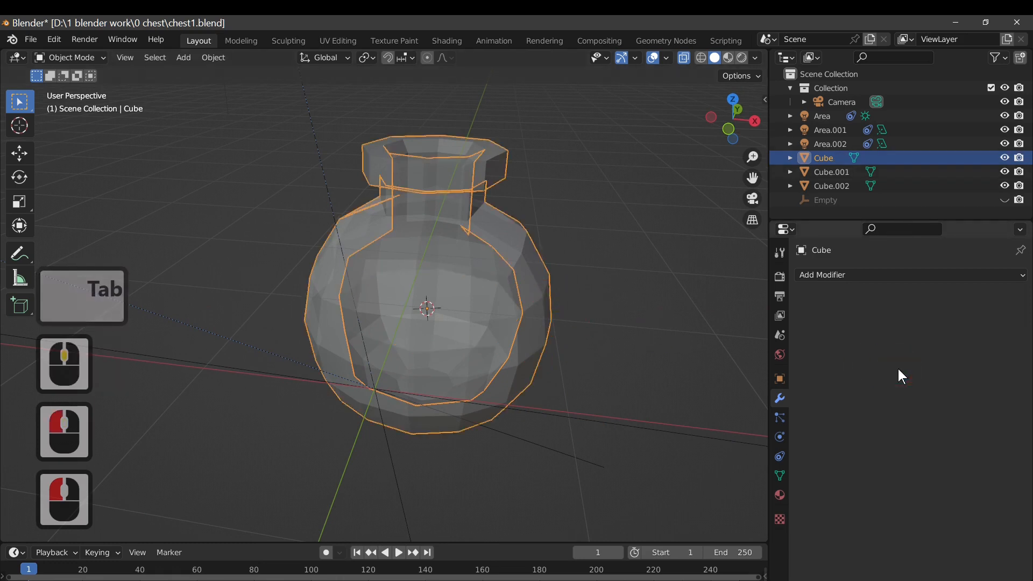
pyautogui.doubleClick(831, 157)
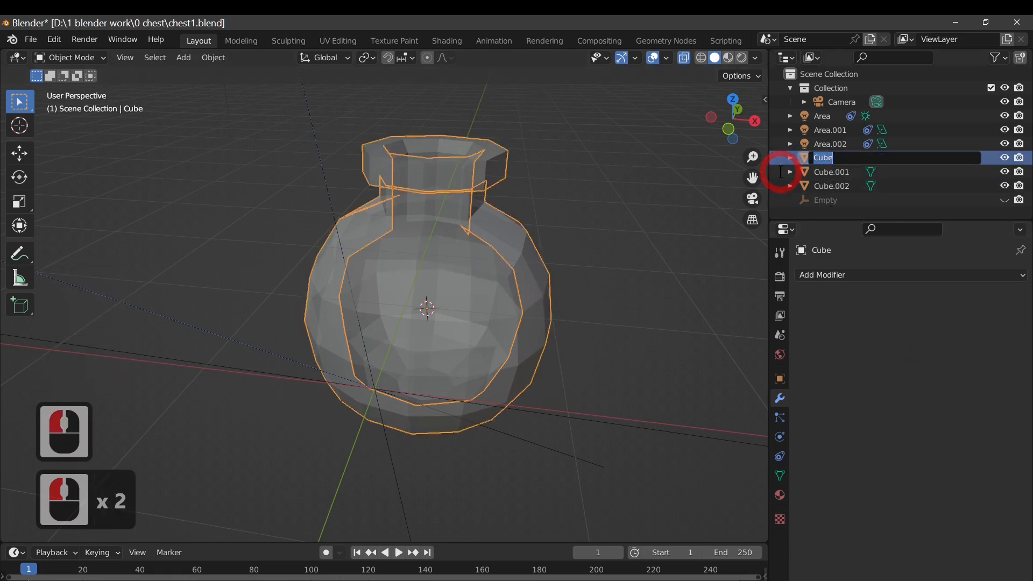
pyautogui.write('b')
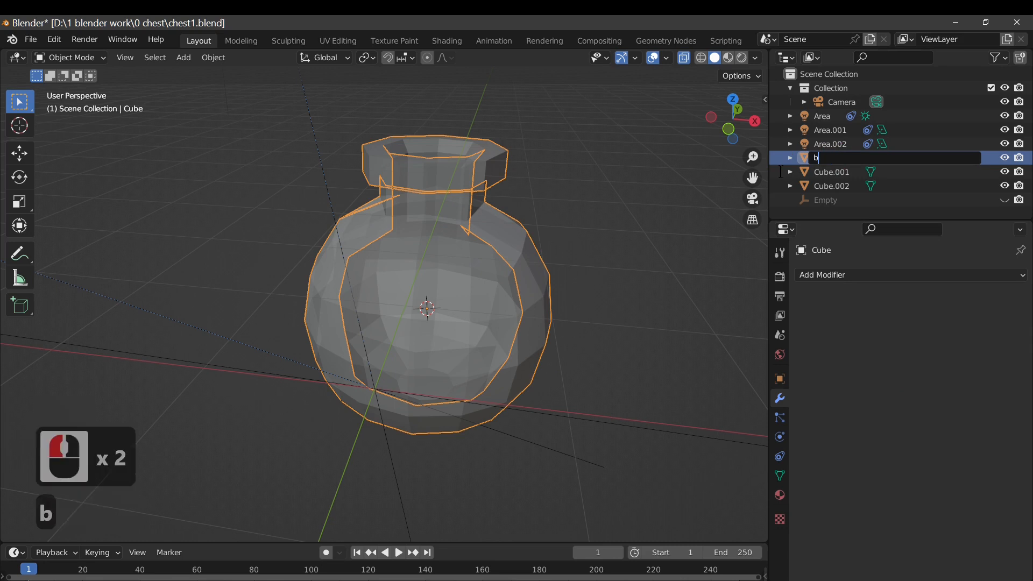
pyautogui.write('ottle')
pyautogui.click(435, 373)
# - Rename the separated inner object as potion
pyautogui.click(453, 363)
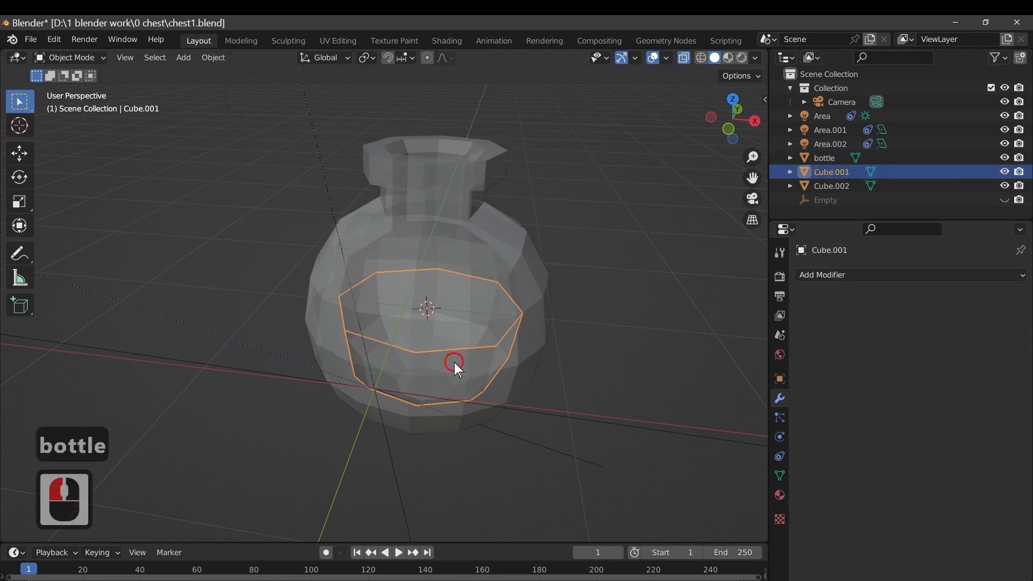
pyautogui.doubleClick(843, 167)
pyautogui.write('po')
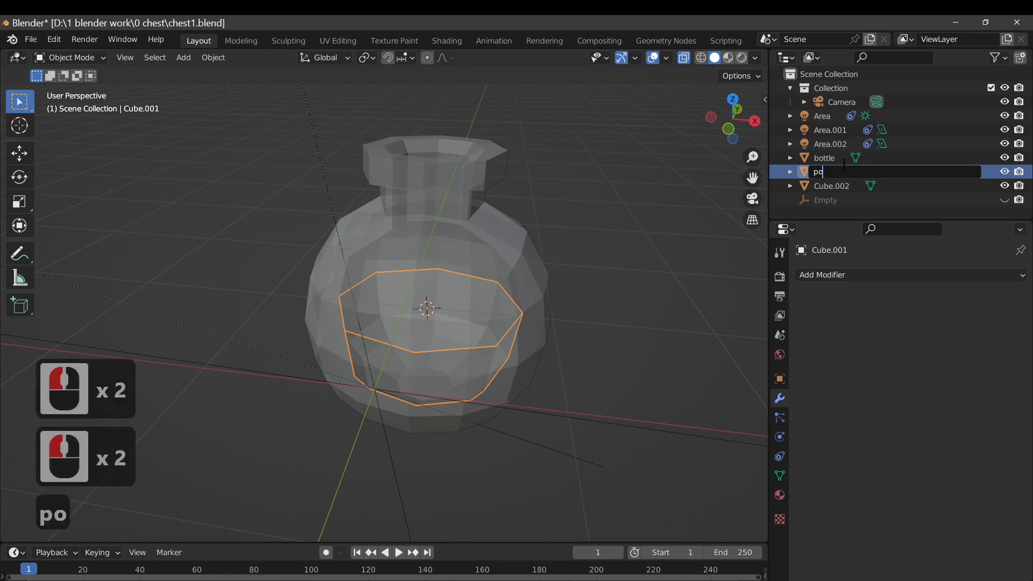
pyautogui.write('tio')
pyautogui.press('BackSpace')
pyautogui.write('ion')
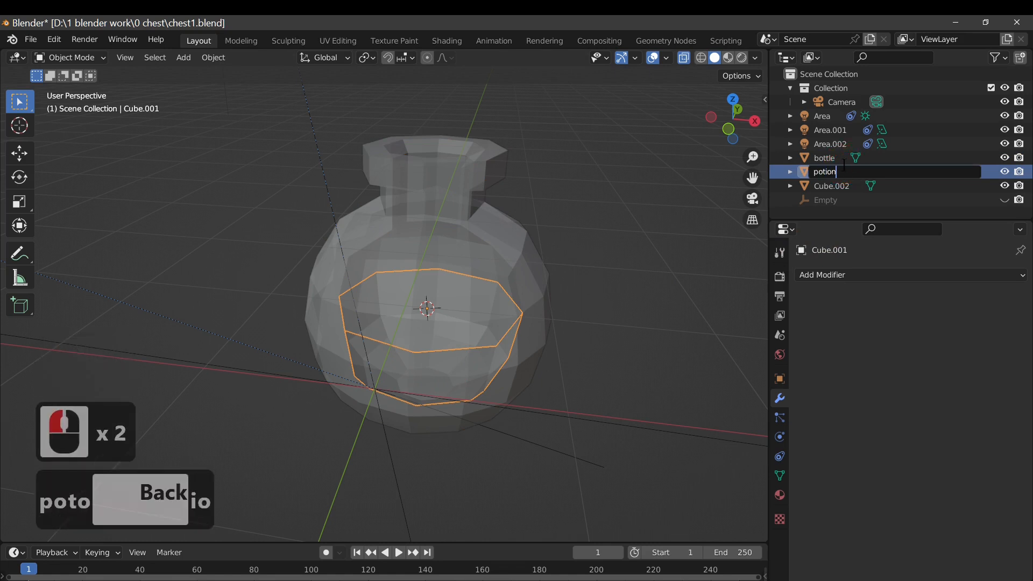
pyautogui.press('Return')
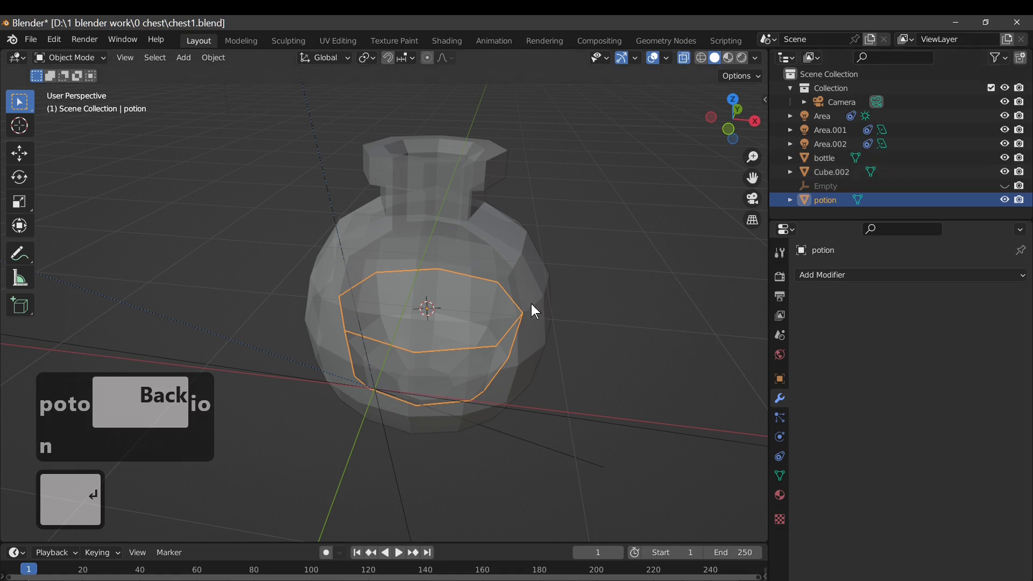
pyautogui.click(833, 158)
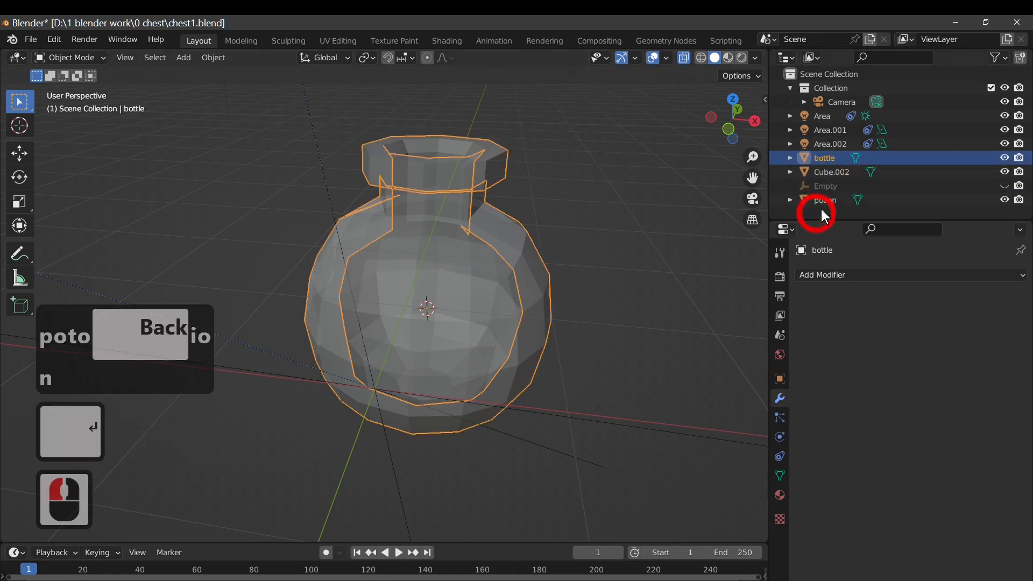
pyautogui.click(826, 199)
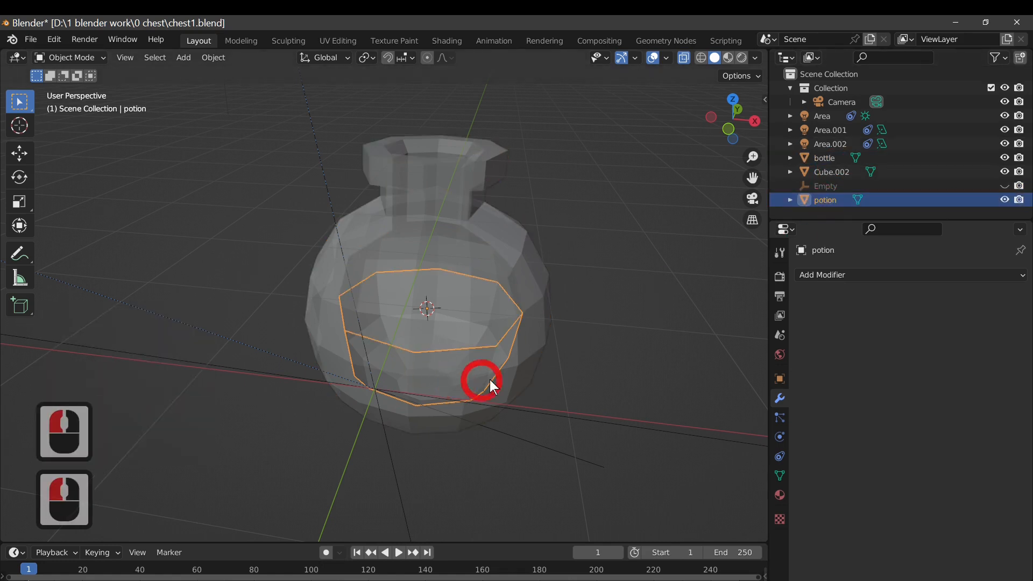
pyautogui.moveTo(490, 379); pyautogui.dragTo(534, 340, button='middle')
# - Add a Subdivision Surface modifier to the bottle and shade it smooth
pyautogui.click(537, 308)
pyautogui.click(549, 328)
pyautogui.moveTo(439, 370); pyautogui.dragTo(532, 395, button='middle')
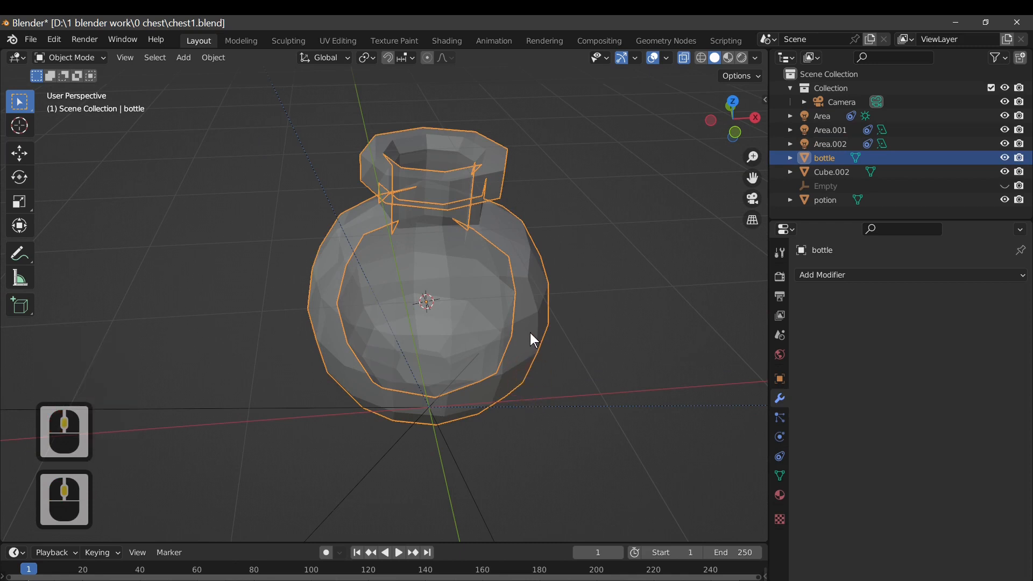
pyautogui.click(531, 285)
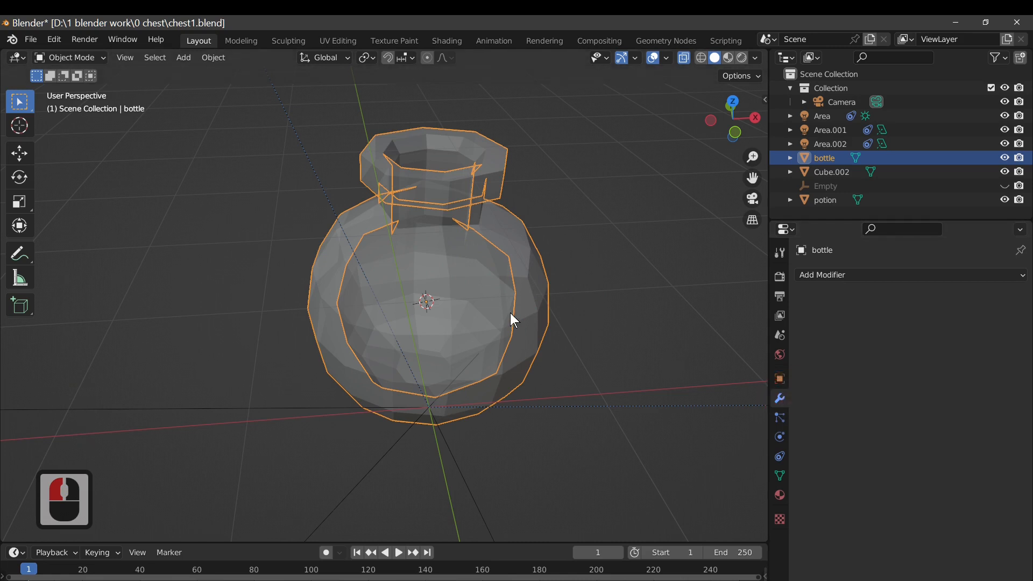
pyautogui.click(888, 278)
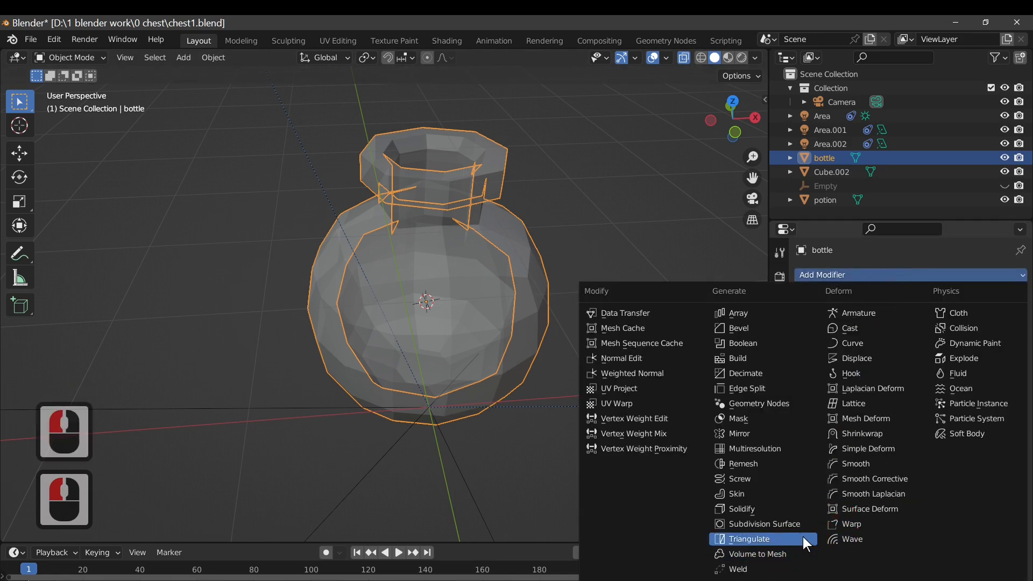
pyautogui.click(770, 524)
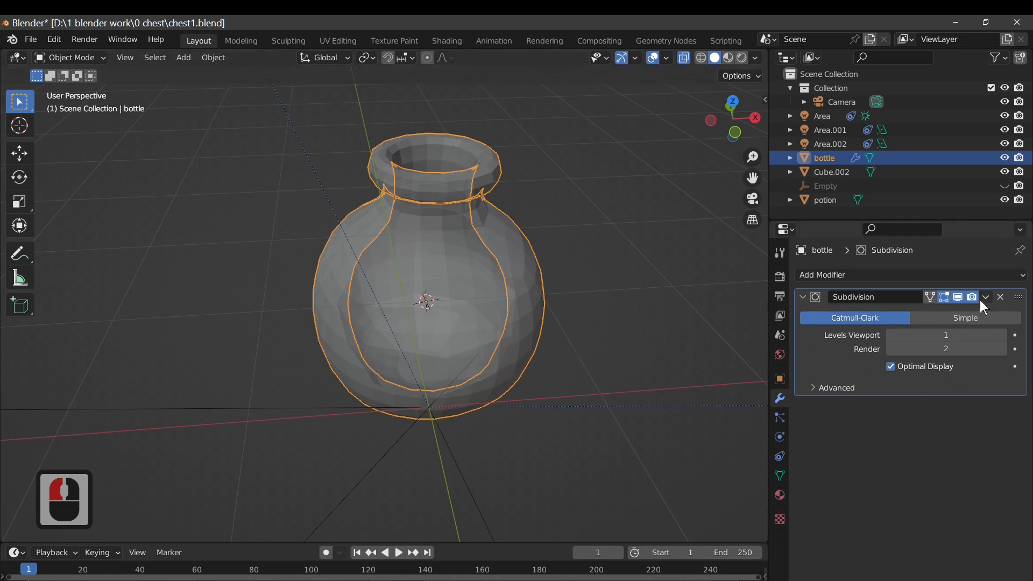
pyautogui.moveTo(580, 365)
pyautogui.mouseDown(button='middle')
pyautogui.moveTo(528, 324)
pyautogui.moveTo(573, 351)
pyautogui.mouseUp(button='middle')
pyautogui.middleClick(694, 342)
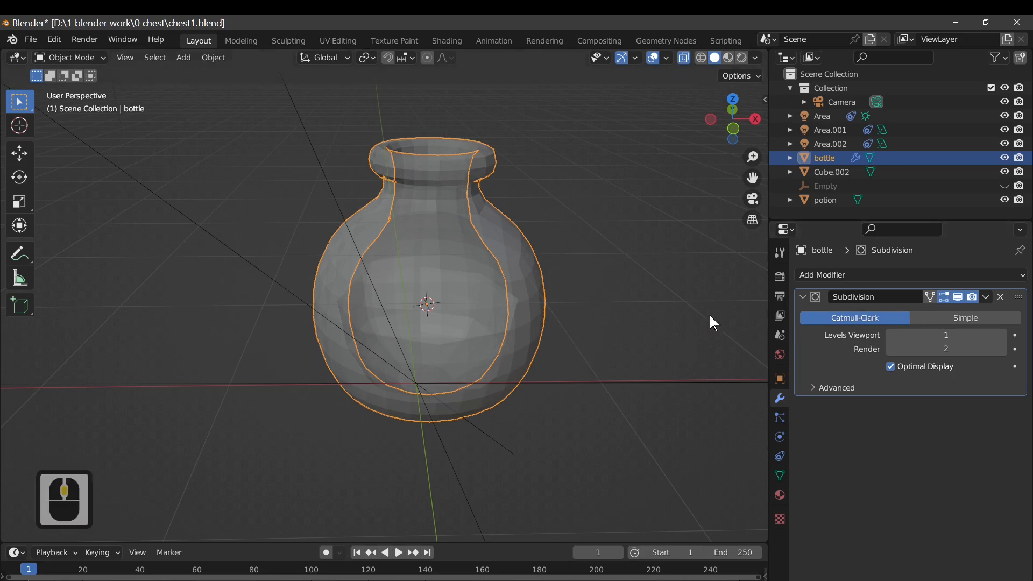
pyautogui.rightClick(522, 321)
pyautogui.click(501, 324)
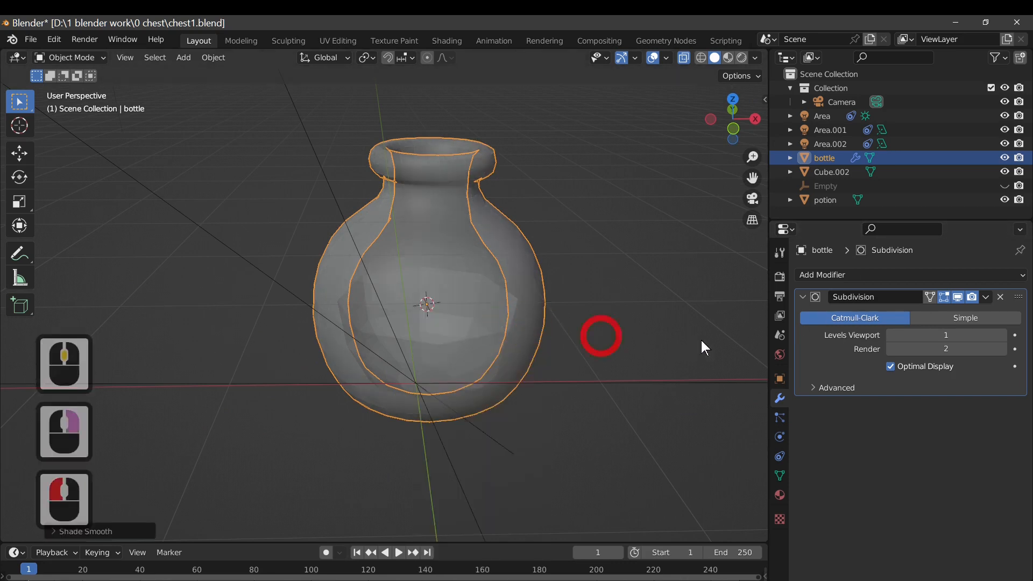
# - Add a Solidify modifier to the bottle after its Subdivision modifier
pyautogui.click(857, 277)
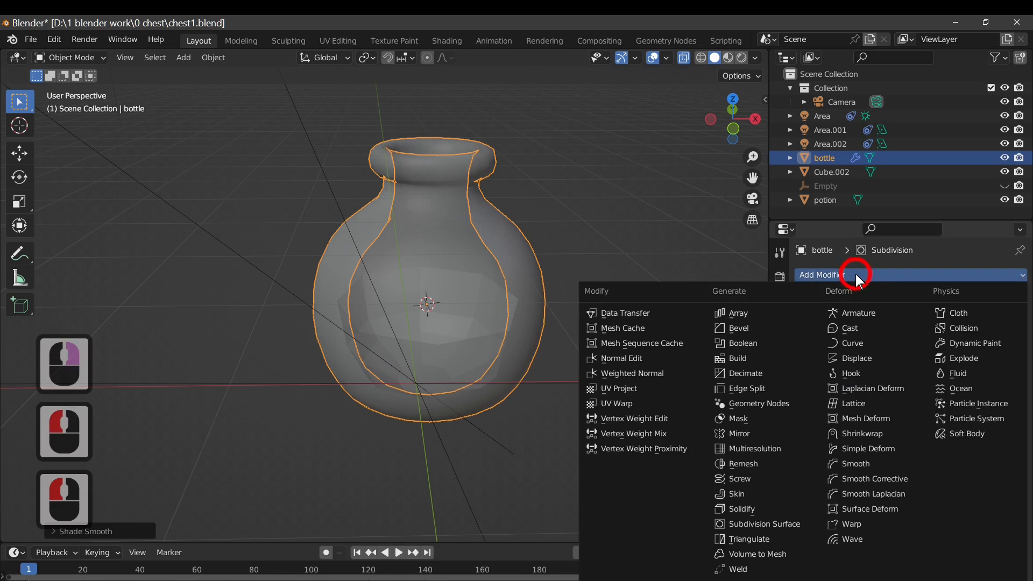
pyautogui.click(774, 509)
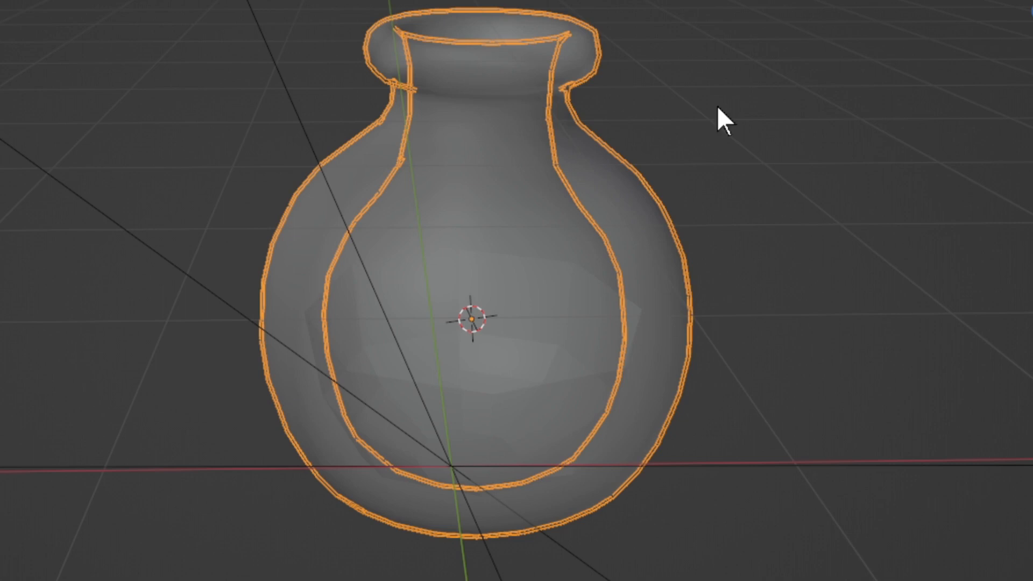
pyautogui.moveTo(796, 323); pyautogui.dragTo(767, 347, button='middle')
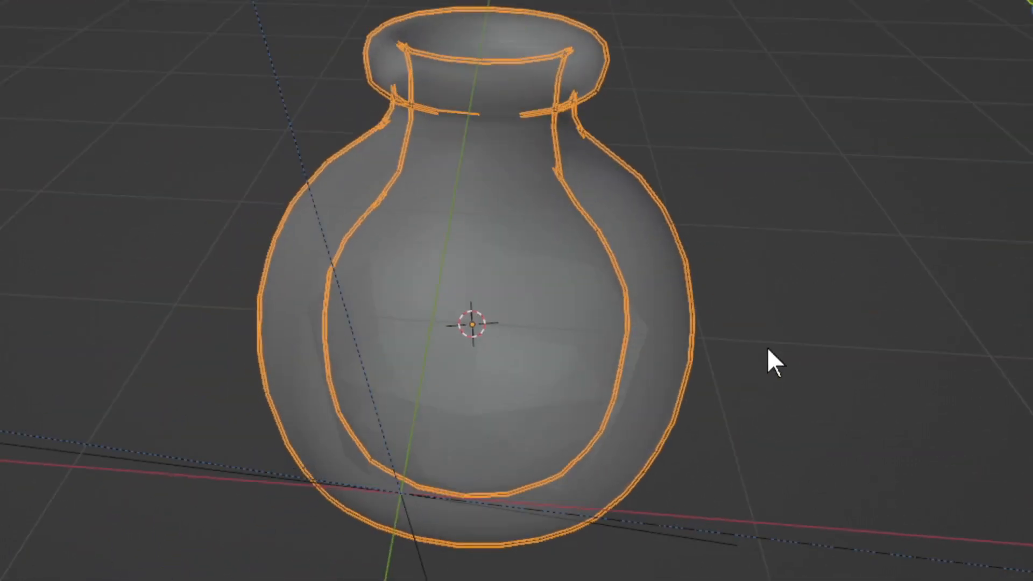
pyautogui.moveTo(896, 257); pyautogui.dragTo(776, 234, button='middle')
pyautogui.scroll(1, 776, 234)
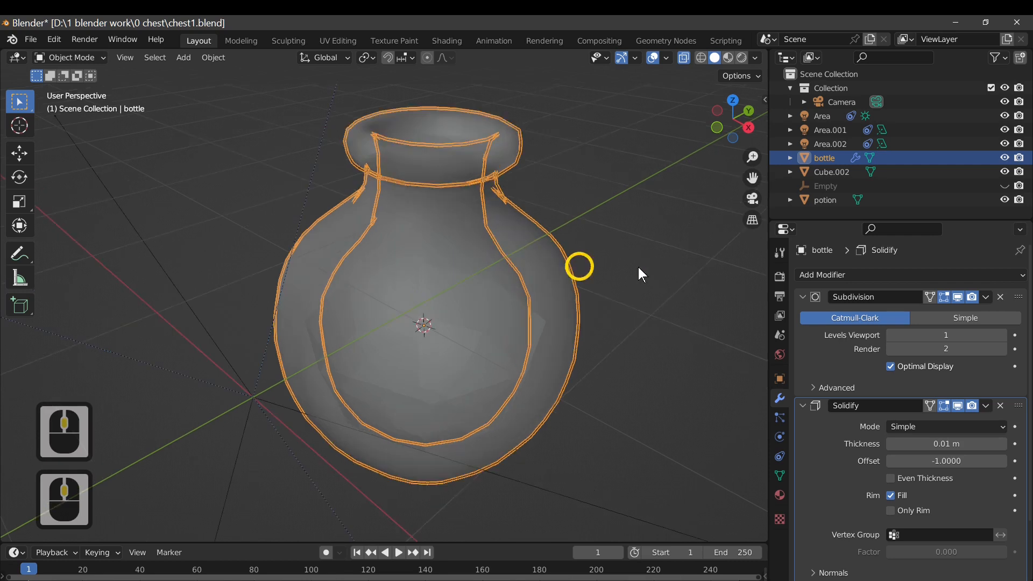
# - Set the scene's render engine to Cycles
pyautogui.click(778, 277)
pyautogui.click(929, 275)
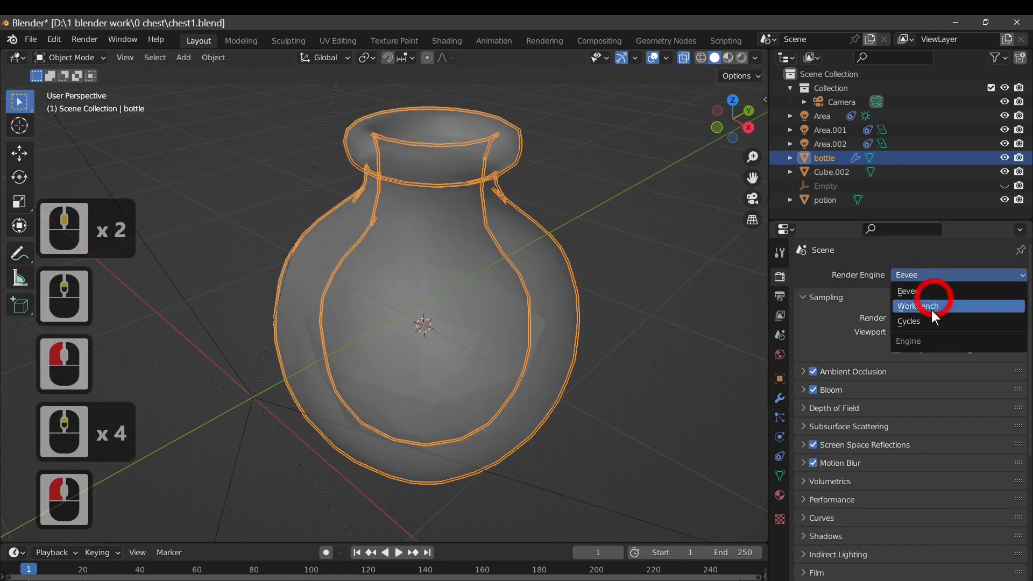
pyautogui.click(915, 319)
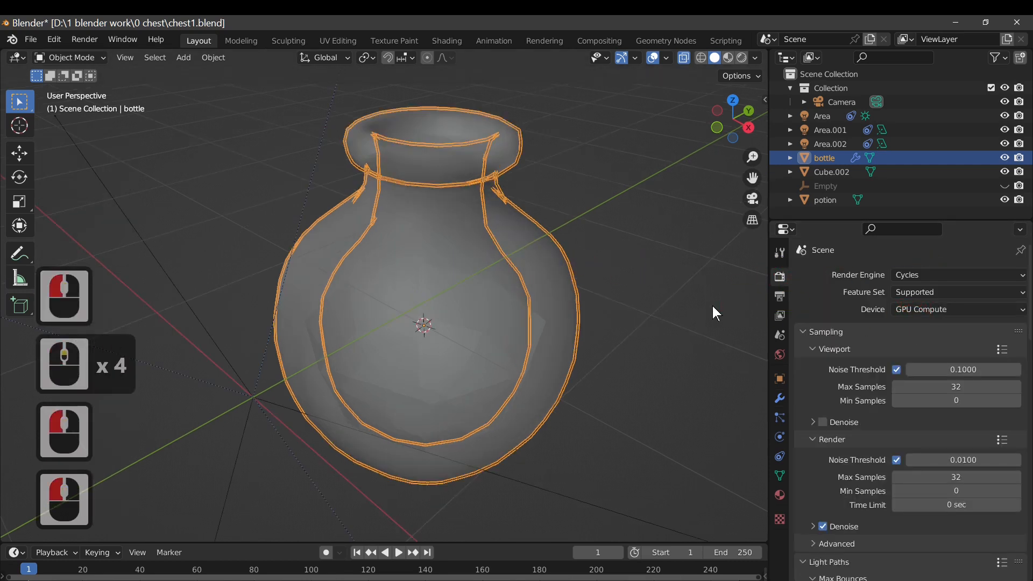
pyautogui.moveTo(712, 305); pyautogui.dragTo(684, 286, button='middle')
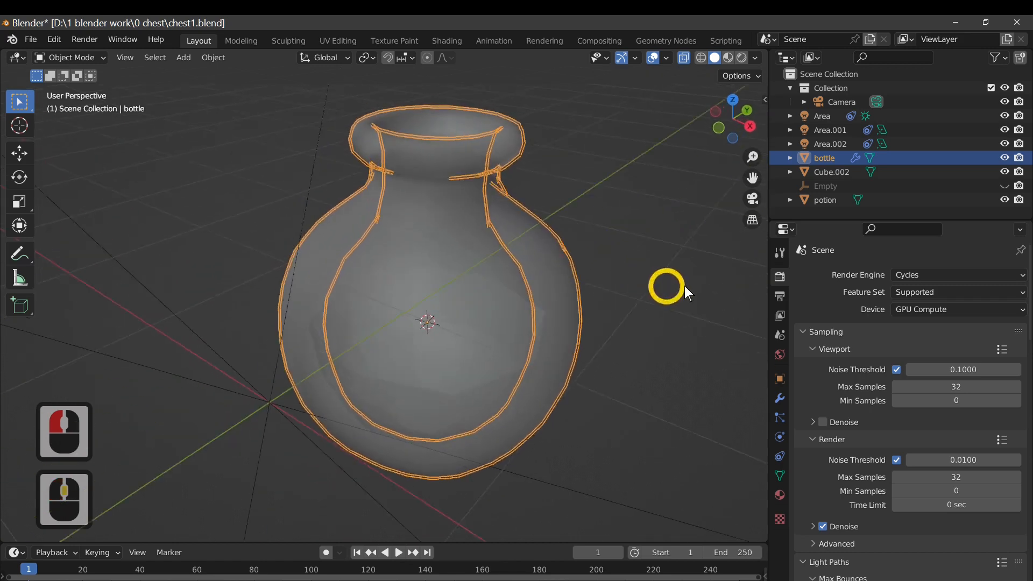
pyautogui.click(911, 274)
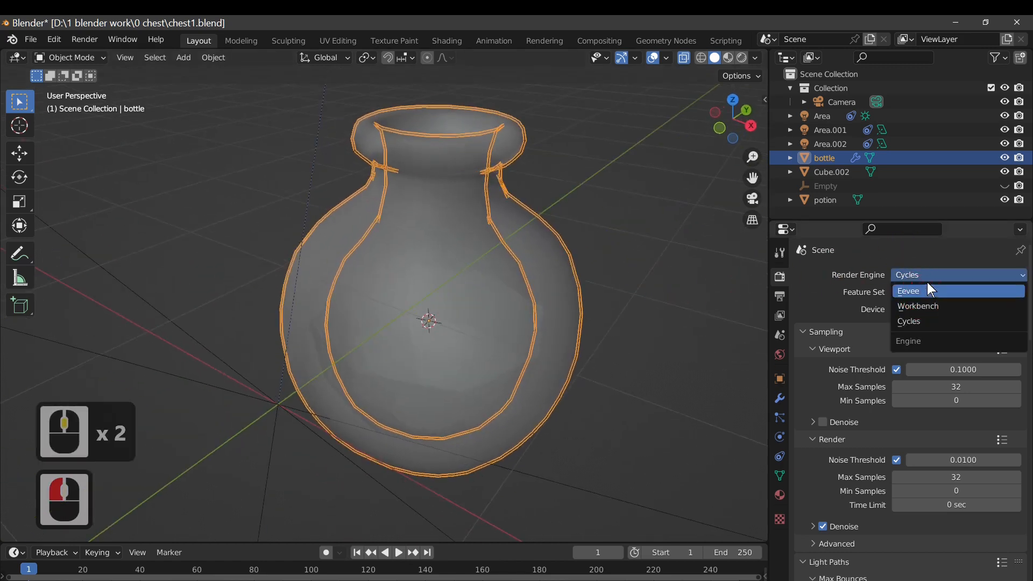
pyautogui.click(924, 272)
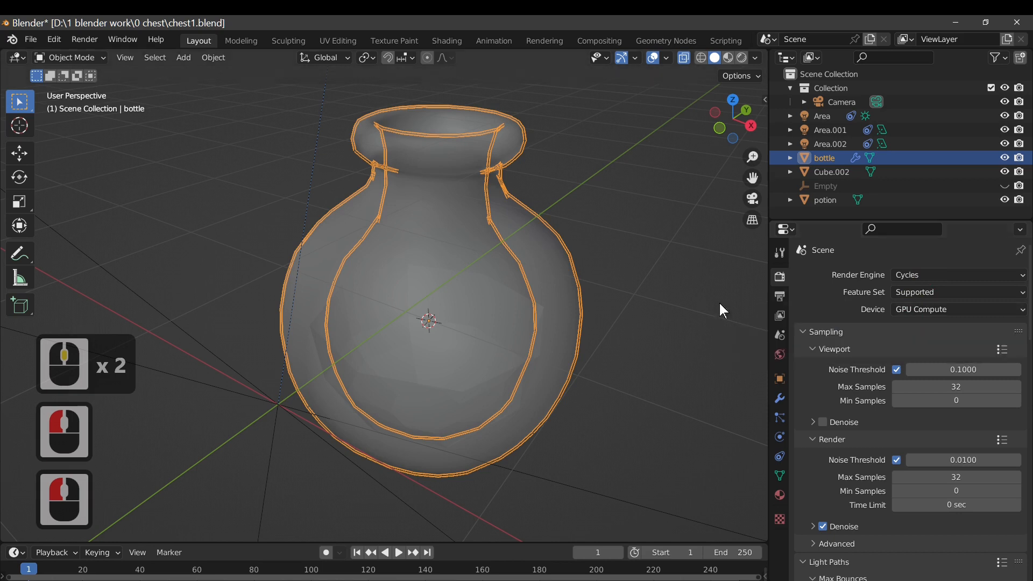
# - Turn off X-ray display so the bottle appears solid in the viewport
pyautogui.click(692, 305)
pyautogui.scroll(-3, 686, 299)
pyautogui.moveTo(683, 295); pyautogui.dragTo(643, 281, button='middle')
pyautogui.click(482, 288)
pyautogui.moveTo(568, 313); pyautogui.dragTo(559, 272, button='middle')
pyautogui.scroll(4, 477, 237)
pyautogui.scroll(-2, 477, 237)
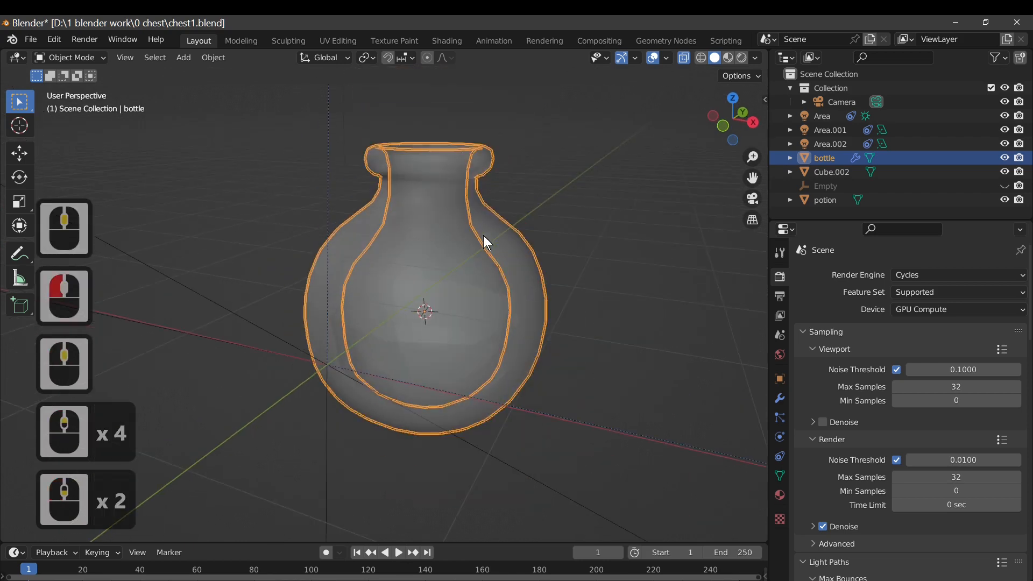
pyautogui.click(683, 57)
pyautogui.moveTo(637, 156); pyautogui.dragTo(601, 179, button='middle')
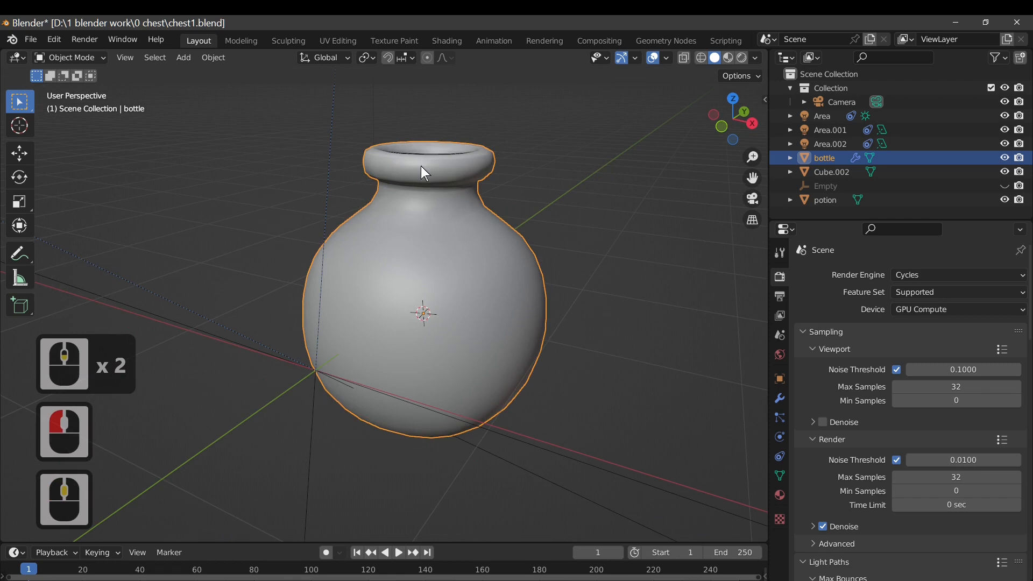
# - Add a centred loop cut around the outer side of the bottle's rim in Edit Mode
pyautogui.press('Tab')
pyautogui.click(455, 164)
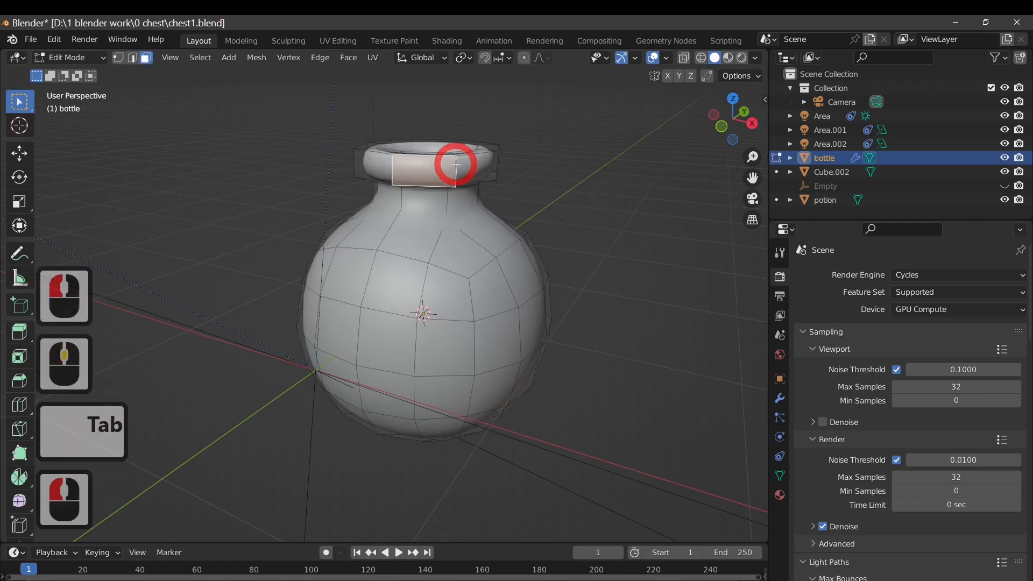
pyautogui.hotkey('ctrl', 'r')
pyautogui.click(455, 161)
pyautogui.click(459, 161)
pyautogui.moveTo(459, 161); pyautogui.dragTo(496, 214, button='middle')
# - Add a centred loop cut around the top face of the bottle's rim and return to Object Mode
pyautogui.click(503, 219)
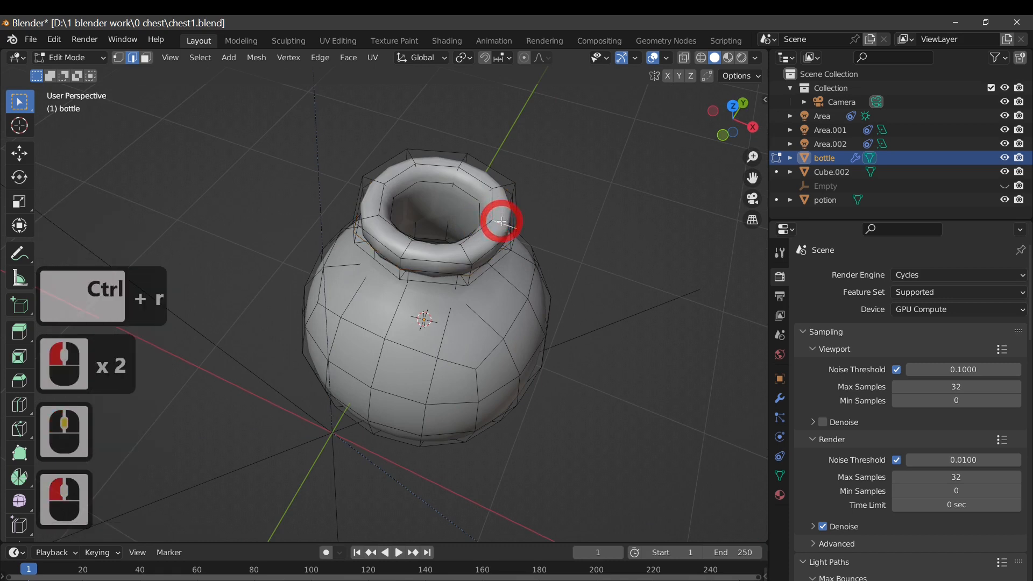
pyautogui.hotkey('ctrl', 'r')
pyautogui.doubleClick(503, 219)
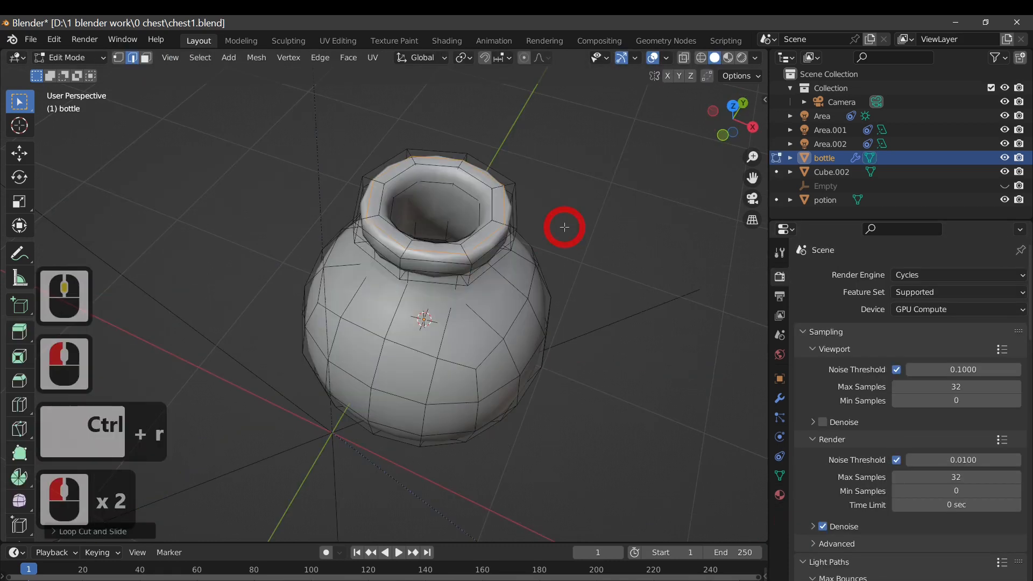
pyautogui.press('Tab')
pyautogui.moveTo(575, 231); pyautogui.dragTo(571, 161, button='middle')
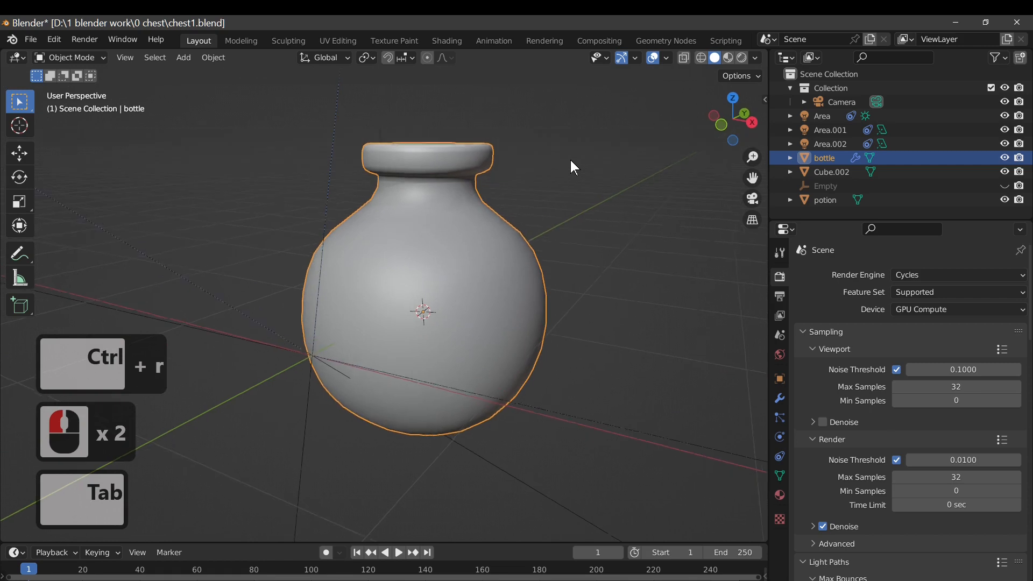
# - Try adding a loop cut around the lower part of the bottle's neck and check the shape in Object Mode
pyautogui.press('Tab')
pyautogui.click(446, 190)
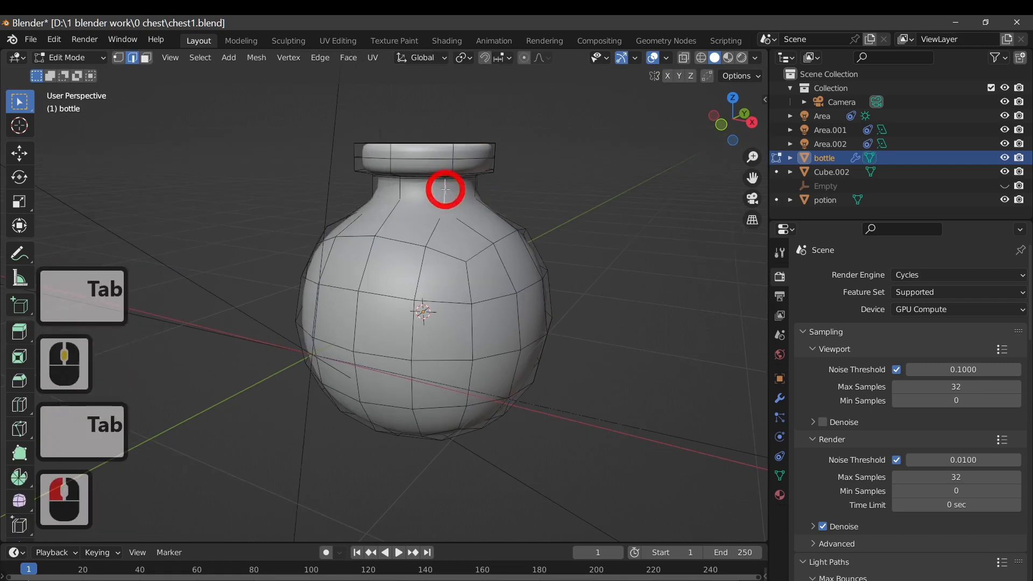
pyautogui.hotkey('ctrl', 'r')
pyautogui.click(445, 190)
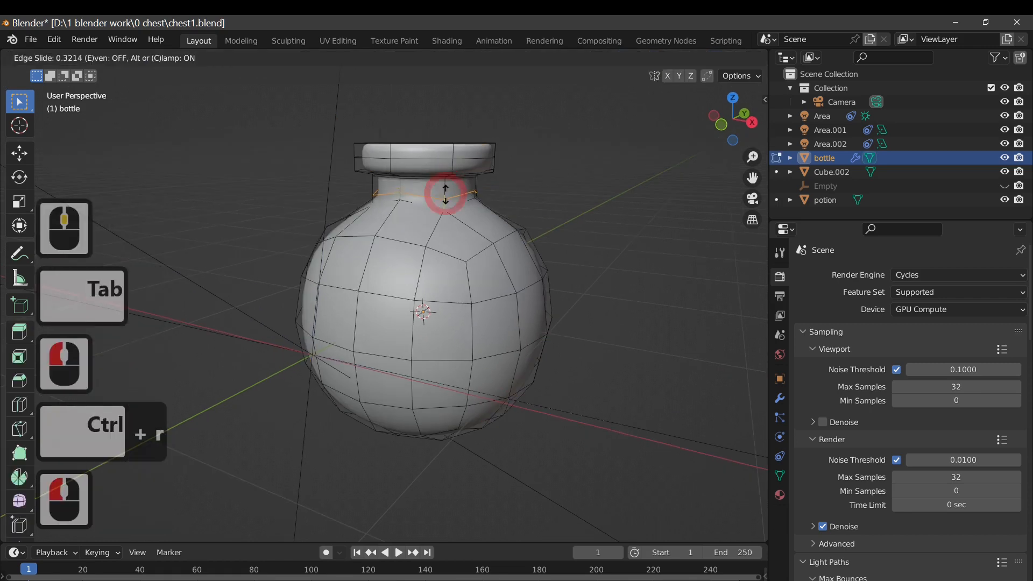
pyautogui.click(445, 193)
pyautogui.press('Tab')
pyautogui.moveTo(597, 192)
pyautogui.mouseDown(button='middle')
pyautogui.moveTo(602, 237)
pyautogui.moveTo(434, 212)
pyautogui.moveTo(509, 237)
pyautogui.moveTo(569, 240)
pyautogui.moveTo(588, 194)
pyautogui.mouseUp(button='middle')
# - Undo the neck loop cut and return to Object Mode
pyautogui.hotkey('ctrl', 'z')
pyautogui.hotkey('ctrl', 'z')
pyautogui.middleClick(429, 195)
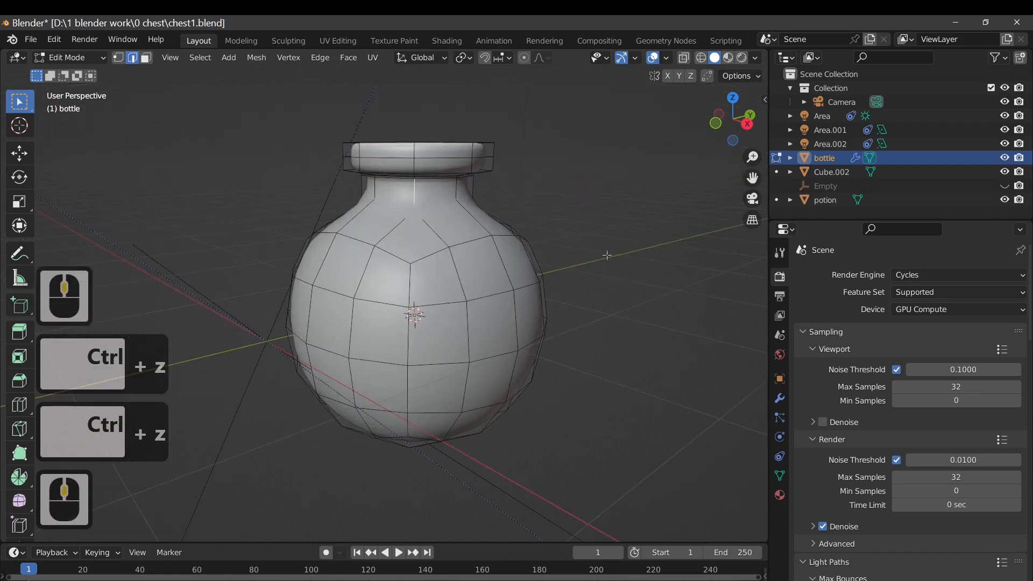
pyautogui.press('Tab')
# - Look down into the bottle and select the potion object through its opening
pyautogui.moveTo(611, 254); pyautogui.dragTo(548, 321, button='middle')
pyautogui.rightClick(415, 286)
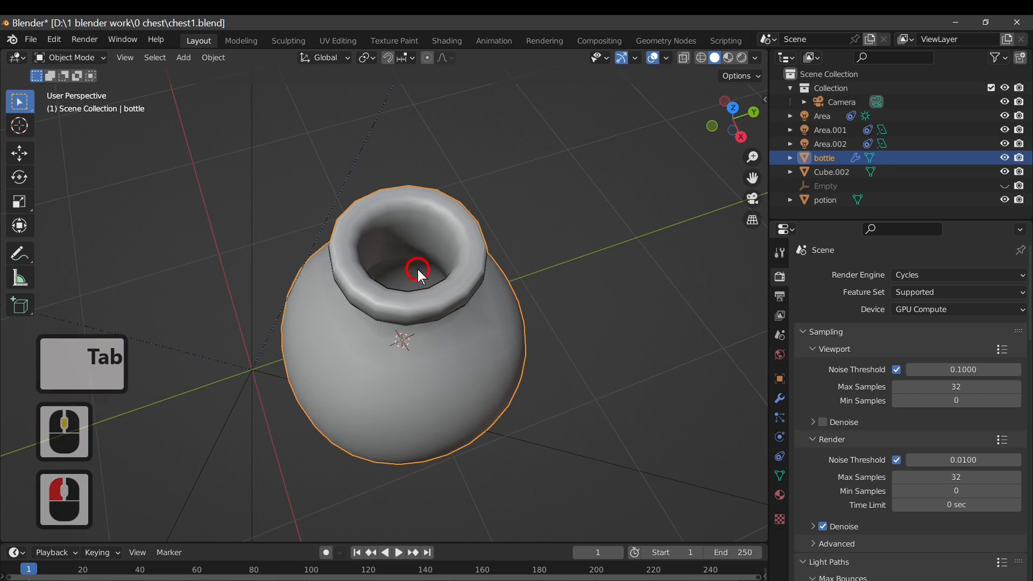
pyautogui.rightClick(423, 279)
pyautogui.rightClick(424, 279)
pyautogui.rightClick(437, 285)
pyautogui.rightClick(450, 292)
pyautogui.rightClick(431, 287)
pyautogui.rightClick(422, 275)
pyautogui.rightClick(526, 298)
pyautogui.moveTo(527, 298); pyautogui.dragTo(584, 231, button='middle')
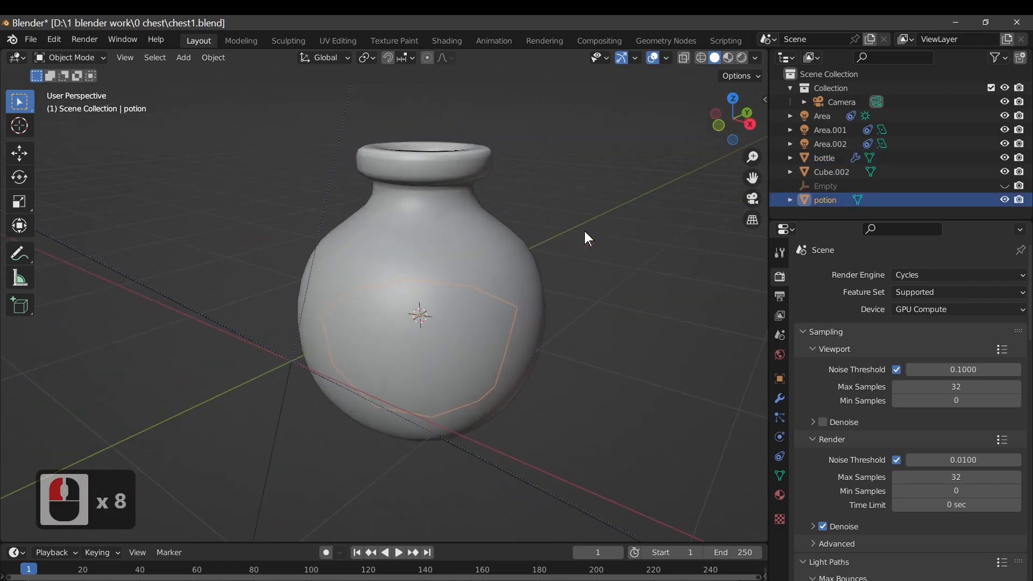
# - Select the bottle and create a new material for it
pyautogui.click(477, 249)
pyautogui.click(664, 301)
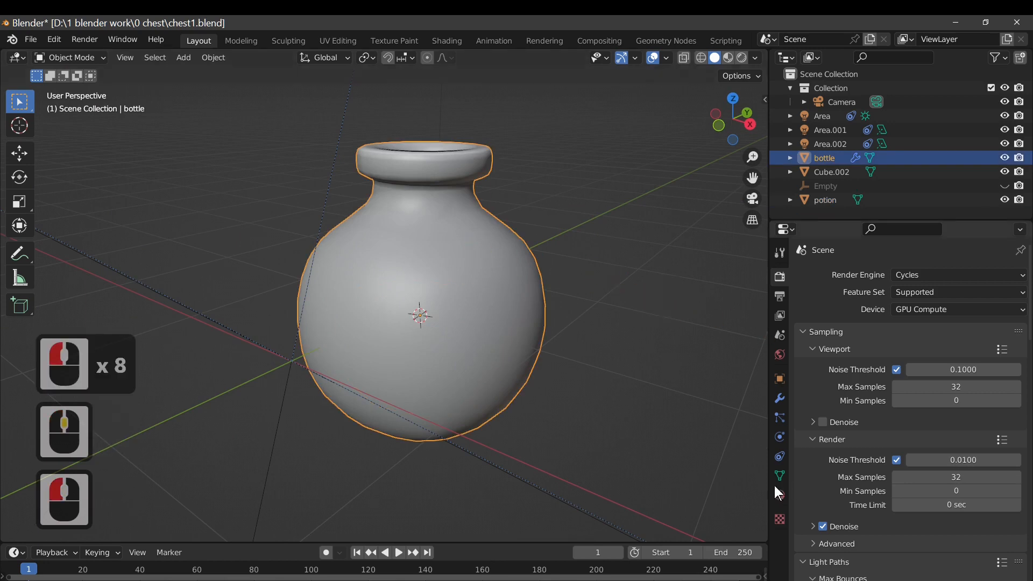
pyautogui.scroll(-3, 611, 408)
pyautogui.moveTo(611, 408); pyautogui.dragTo(623, 366, button='middle')
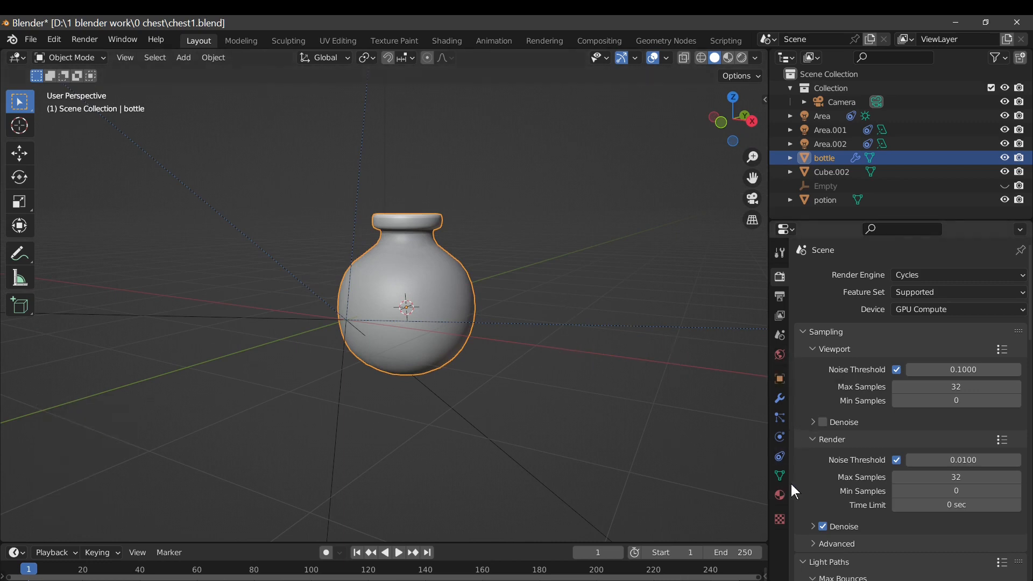
pyautogui.moveTo(554, 358); pyautogui.dragTo(511, 349, button='middle')
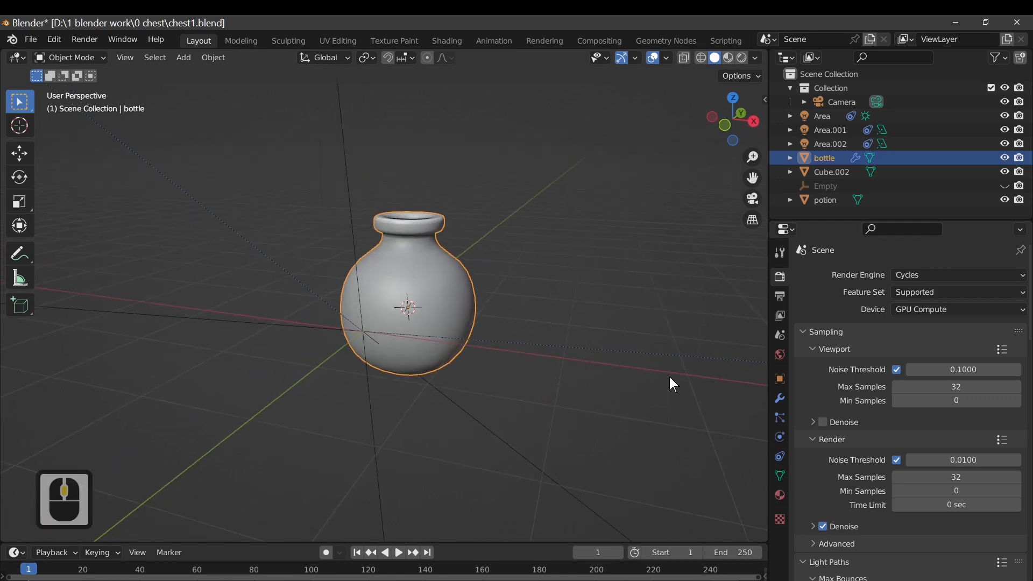
pyautogui.click(779, 495)
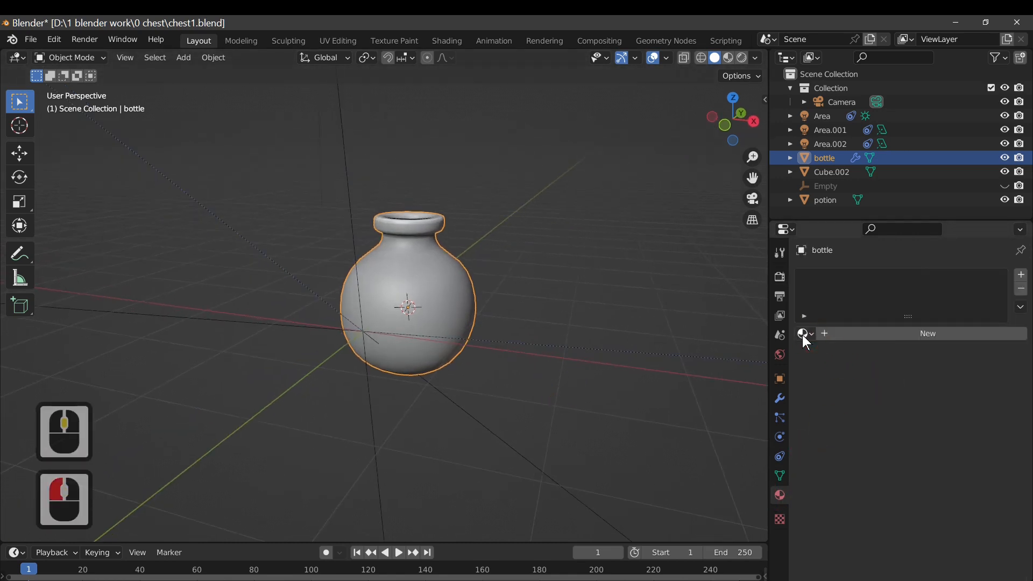
pyautogui.click(931, 334)
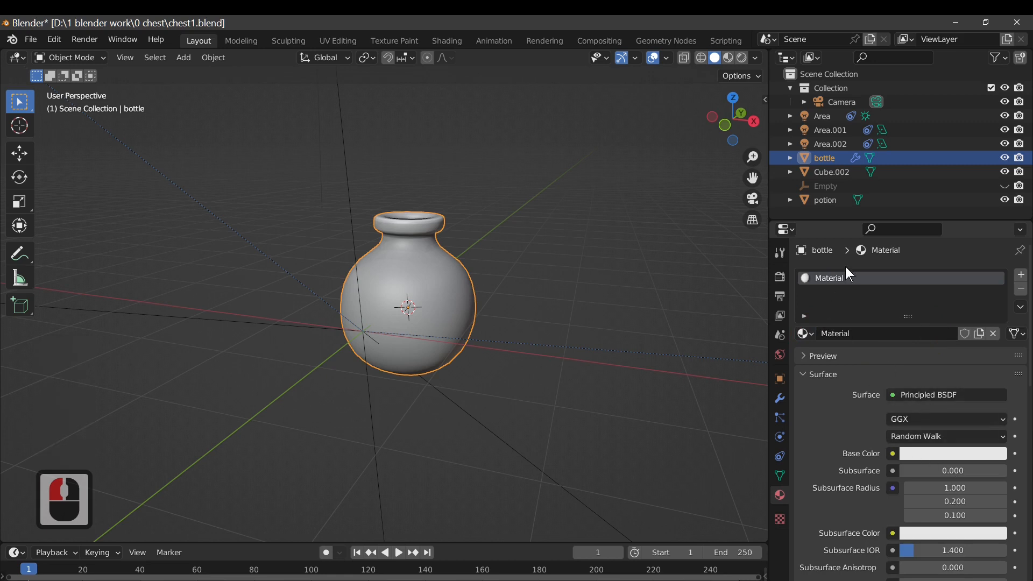
# - Change the bottle material's surface to Glass BSDF and set its roughness to 0.201
pyautogui.click(894, 392)
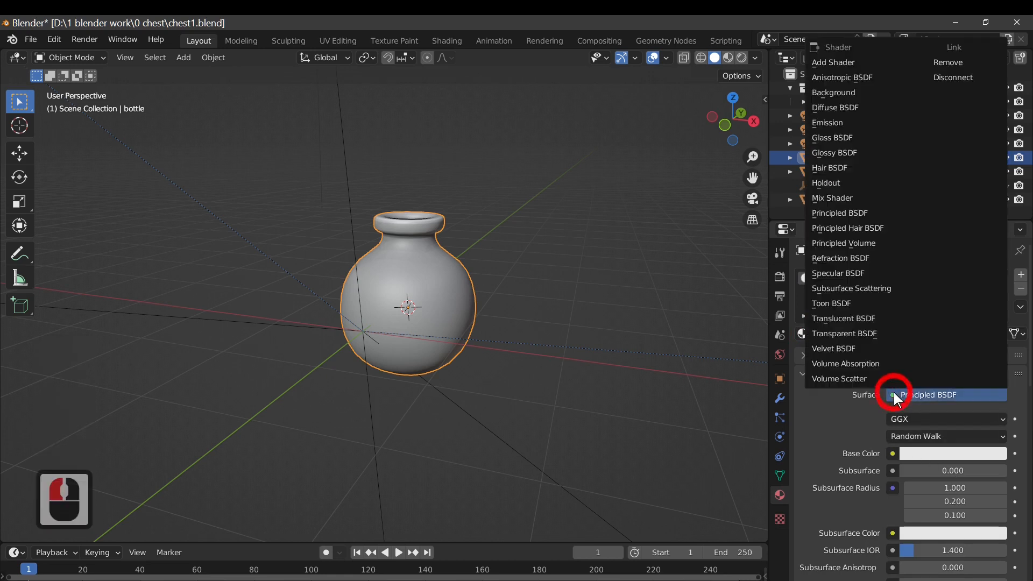
pyautogui.click(859, 140)
pyautogui.moveTo(935, 451); pyautogui.dragTo(921, 452)
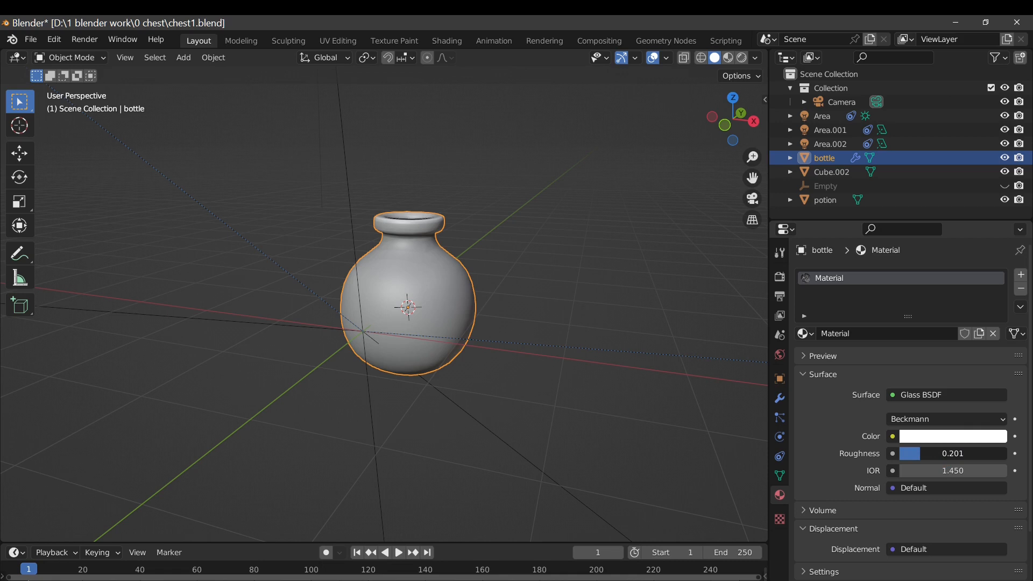
# - Examine the glass bottle in rendered and material preview shading from several angles, ending in rendered shading
pyautogui.moveTo(512, 348); pyautogui.dragTo(543, 376, button='middle')
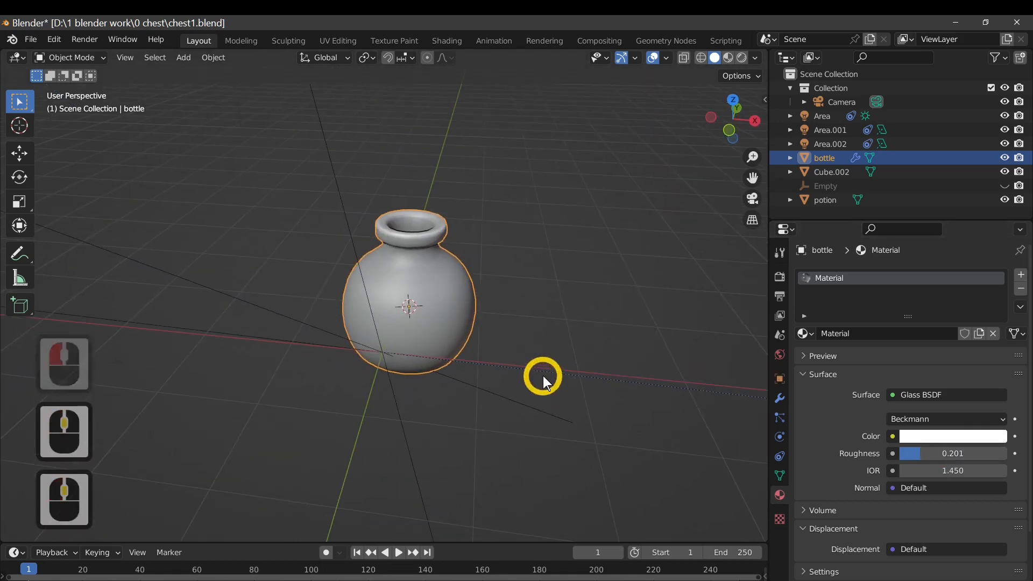
pyautogui.click(741, 57)
pyautogui.moveTo(576, 263)
pyautogui.mouseDown(button='middle')
pyautogui.moveTo(479, 230)
pyautogui.moveTo(525, 261)
pyautogui.moveTo(572, 251)
pyautogui.mouseUp(button='middle')
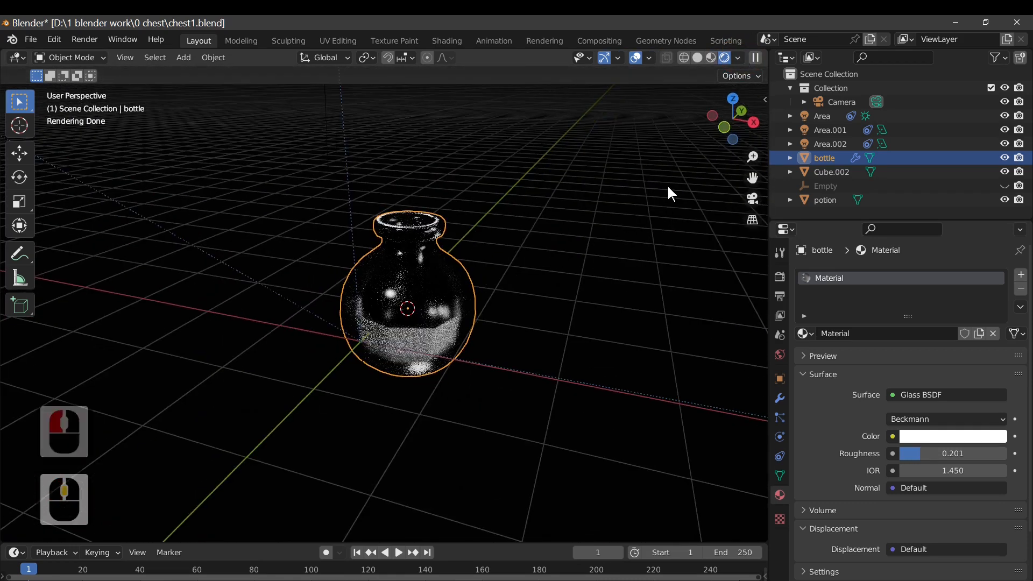
pyautogui.moveTo(618, 204); pyautogui.dragTo(590, 274, button='middle')
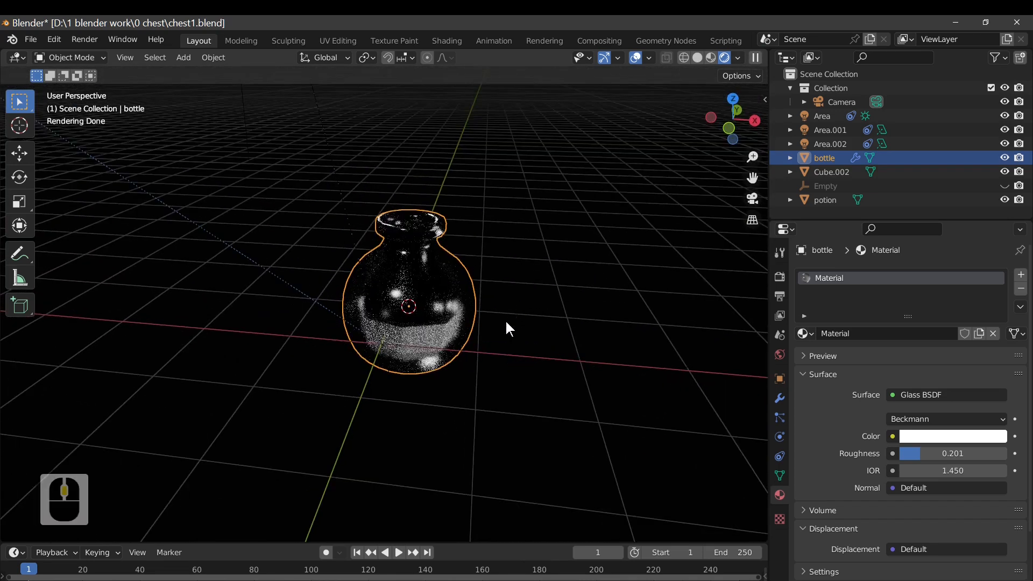
pyautogui.moveTo(509, 325); pyautogui.dragTo(523, 309, button='middle')
pyautogui.click(708, 55)
pyautogui.moveTo(590, 311)
pyautogui.mouseDown(button='middle')
pyautogui.moveTo(631, 286)
pyautogui.moveTo(508, 330)
pyautogui.moveTo(553, 370)
pyautogui.moveTo(486, 296)
pyautogui.moveTo(576, 350)
pyautogui.moveTo(620, 321)
pyautogui.mouseUp(button='middle')
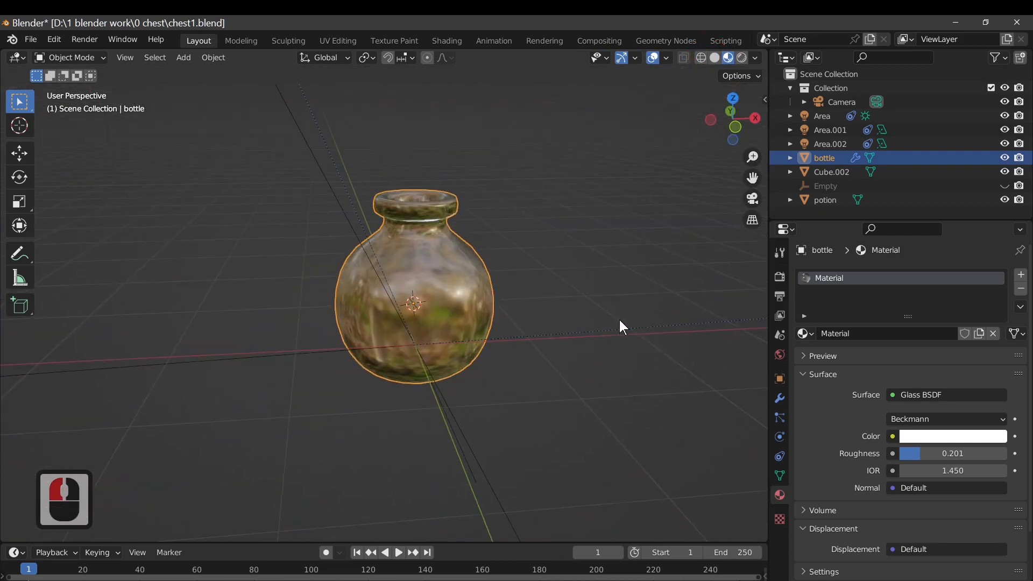
pyautogui.click(741, 57)
pyautogui.moveTo(670, 104)
pyautogui.mouseDown(button='middle')
pyautogui.moveTo(567, 310)
pyautogui.moveTo(540, 294)
pyautogui.moveTo(573, 281)
pyautogui.mouseUp(button='middle')
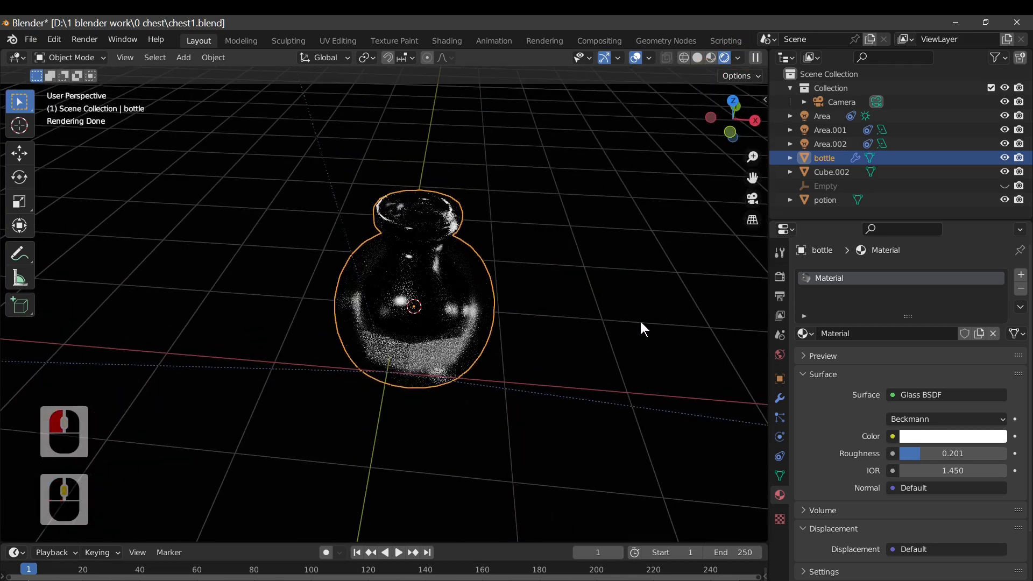
# - Rename the bottle's material to "glass"
pyautogui.click(438, 351)
pyautogui.click(468, 339)
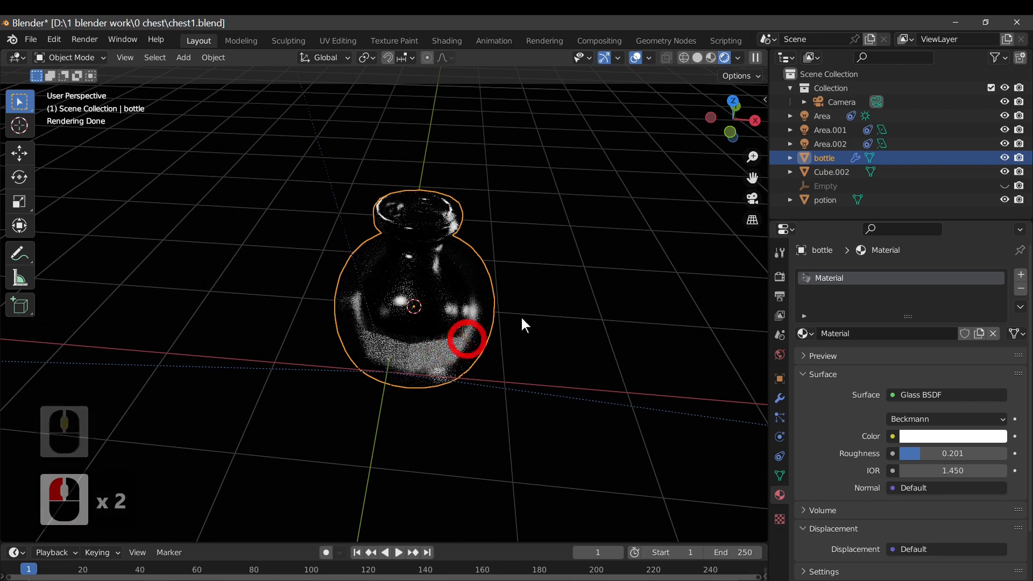
pyautogui.doubleClick(828, 278)
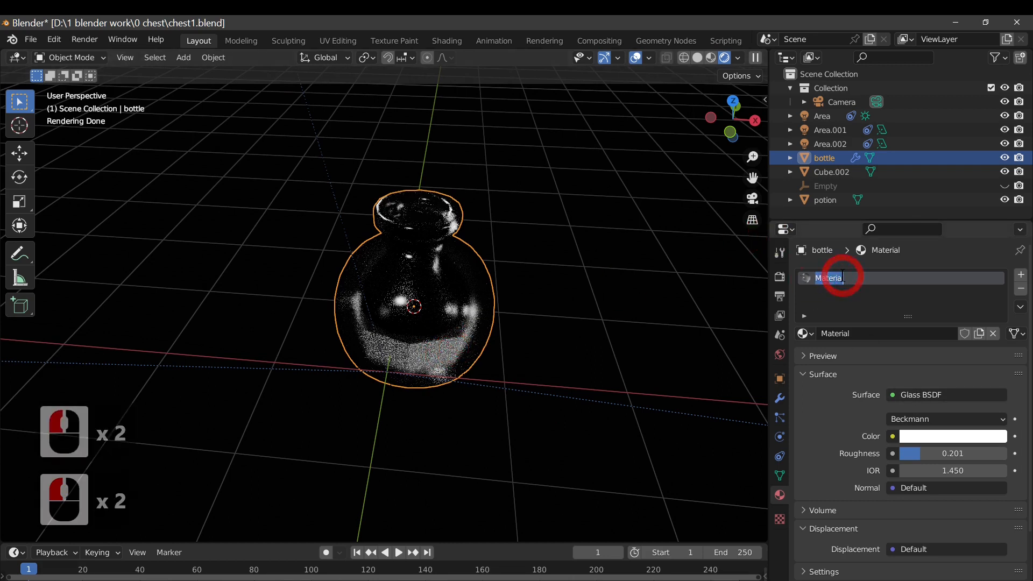
pyautogui.write('glass')
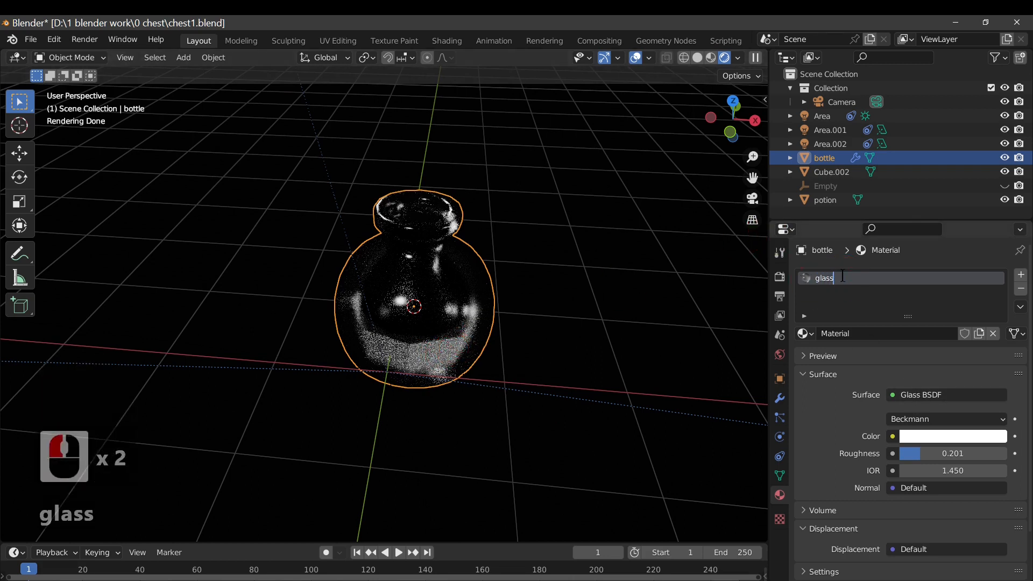
# - Select the potion inside the bottle and give it a new material with a pink base colour
pyautogui.click(439, 346)
pyautogui.click(452, 341)
pyautogui.click(444, 343)
pyautogui.click(446, 346)
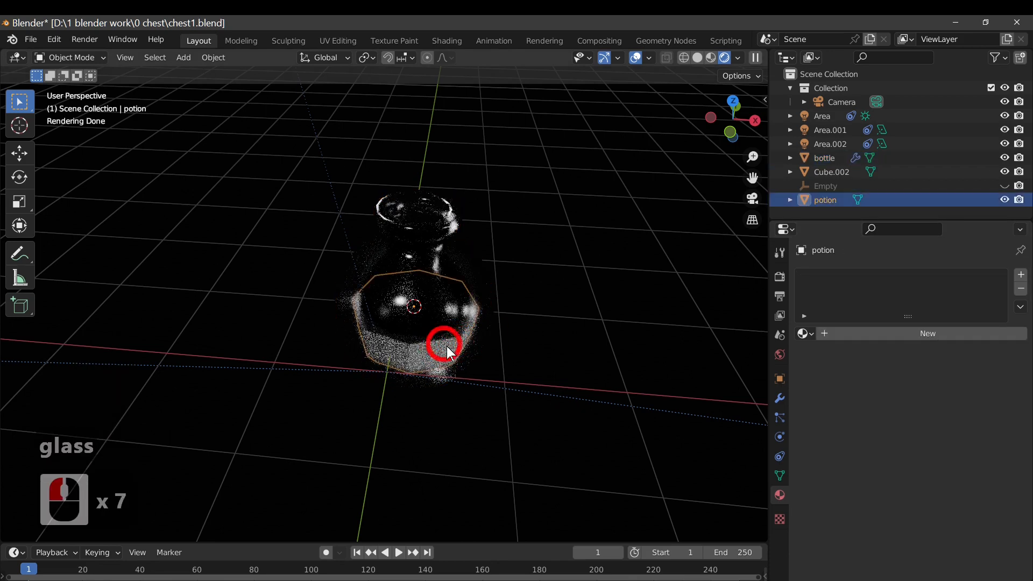
pyautogui.click(866, 334)
pyautogui.click(945, 454)
pyautogui.moveTo(967, 275); pyautogui.dragTo(952, 333)
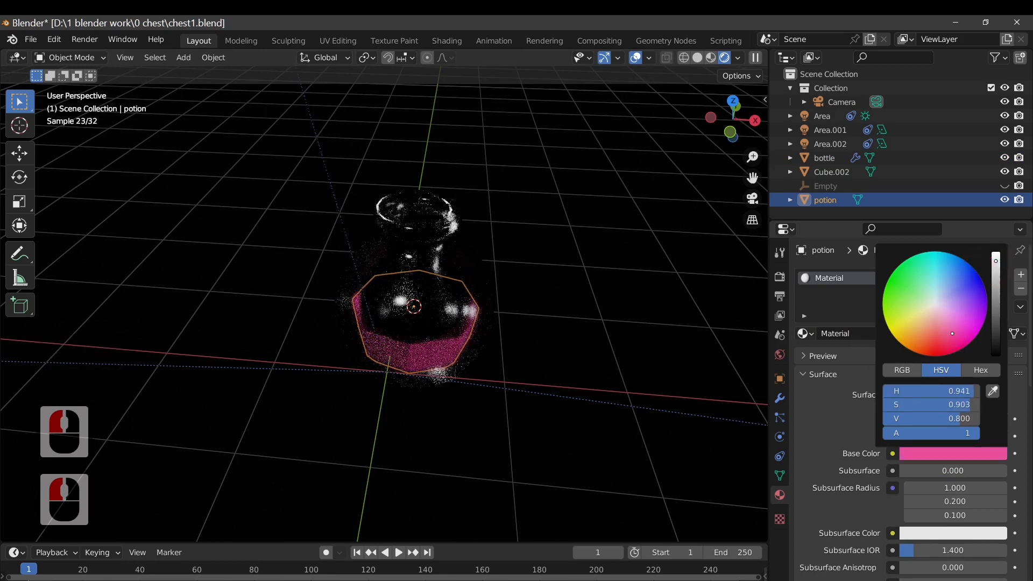
# - Reselect the potion inside the bottle and add a Subdivision Surface modifier to it
pyautogui.moveTo(536, 421); pyautogui.dragTo(541, 388, button='middle')
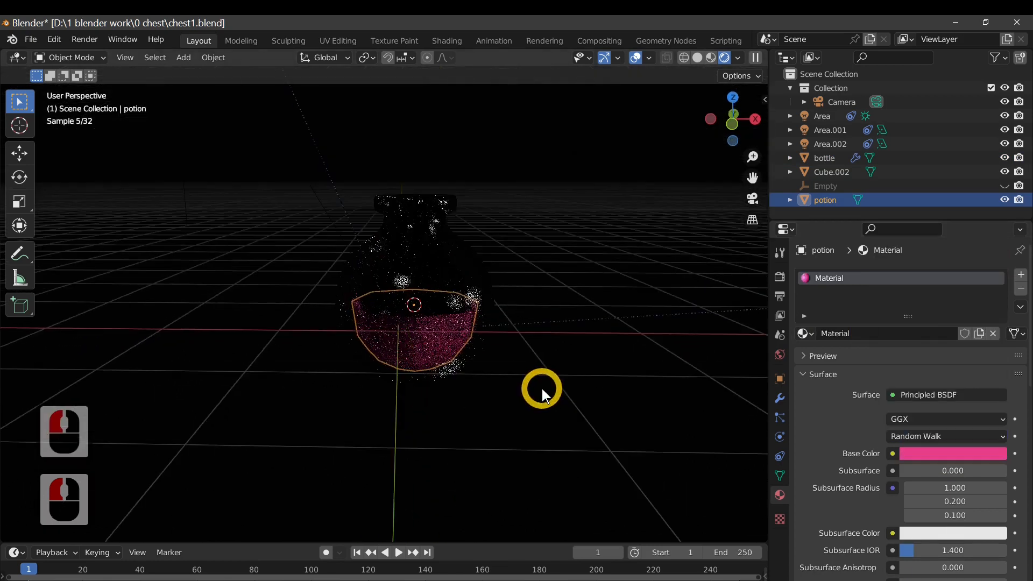
pyautogui.click(431, 327)
pyautogui.click(438, 303)
pyautogui.moveTo(442, 271); pyautogui.dragTo(446, 383, button='middle')
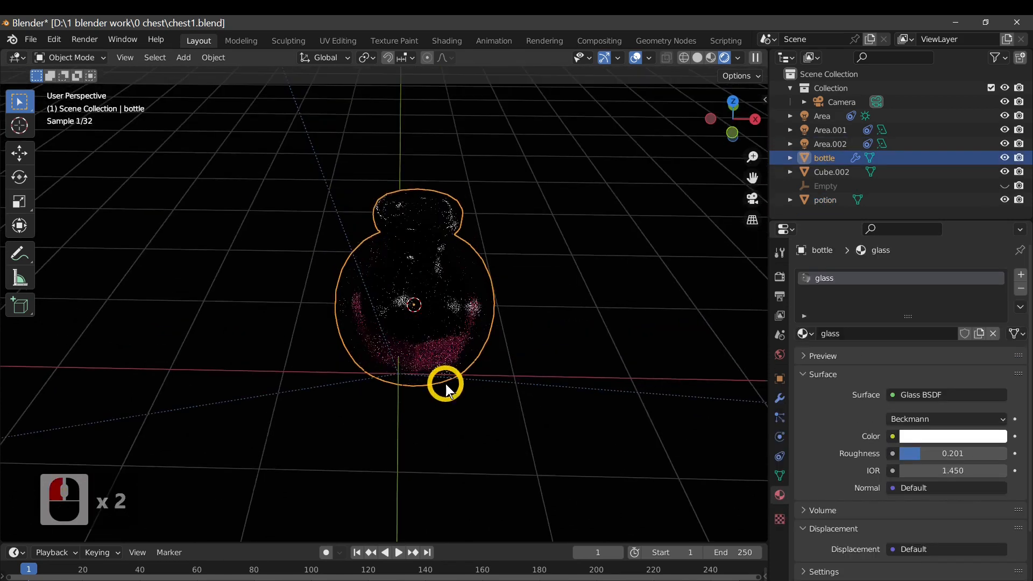
pyautogui.click(441, 347)
pyautogui.click(441, 343)
pyautogui.click(443, 344)
pyautogui.click(446, 345)
pyautogui.click(447, 345)
pyautogui.click(446, 345)
pyautogui.click(446, 346)
pyautogui.click(447, 345)
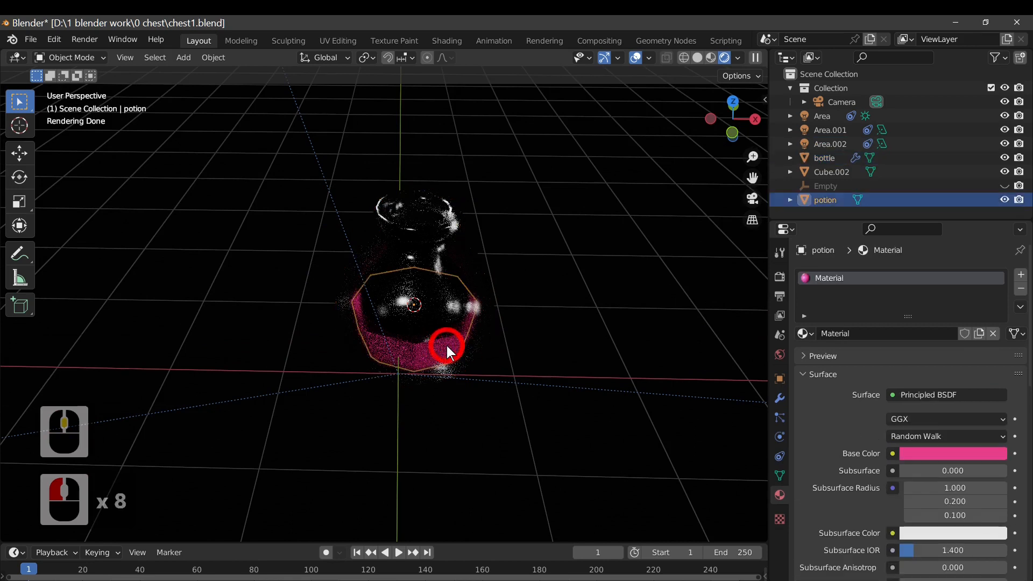
pyautogui.click(779, 398)
pyautogui.click(888, 272)
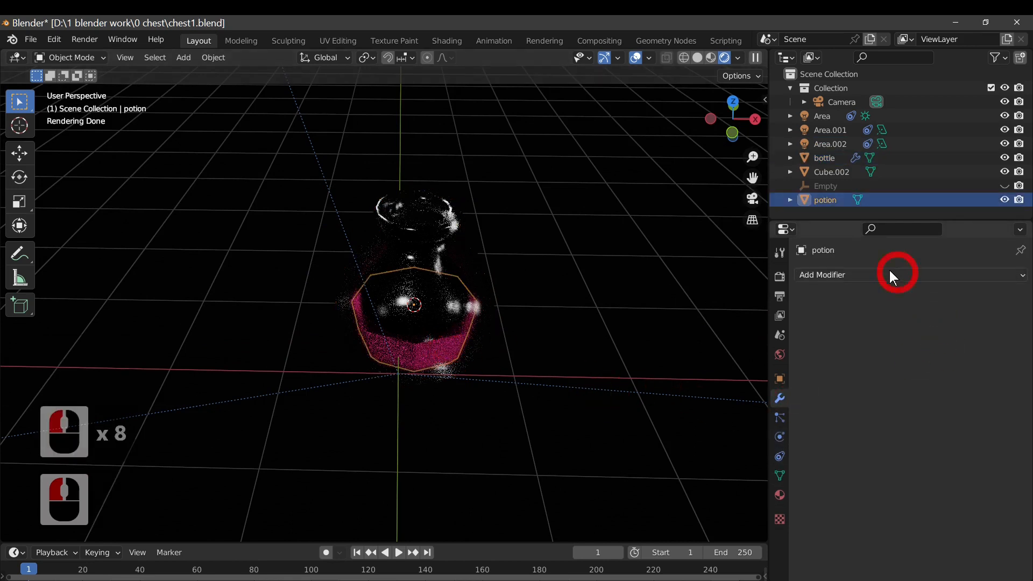
pyautogui.click(790, 524)
# - Enter Edit Mode on the potion and switch the viewport to solid shading with X-ray on
pyautogui.moveTo(635, 446); pyautogui.dragTo(590, 396, button='middle')
pyautogui.scroll(4, 590, 396)
pyautogui.moveTo(506, 385)
pyautogui.mouseDown(button='middle')
pyautogui.moveTo(484, 484)
pyautogui.moveTo(512, 368)
pyautogui.mouseUp(button='middle')
pyautogui.click(529, 345)
pyautogui.click(528, 346)
pyautogui.click(510, 359)
pyautogui.click(509, 359)
pyautogui.press('Tab')
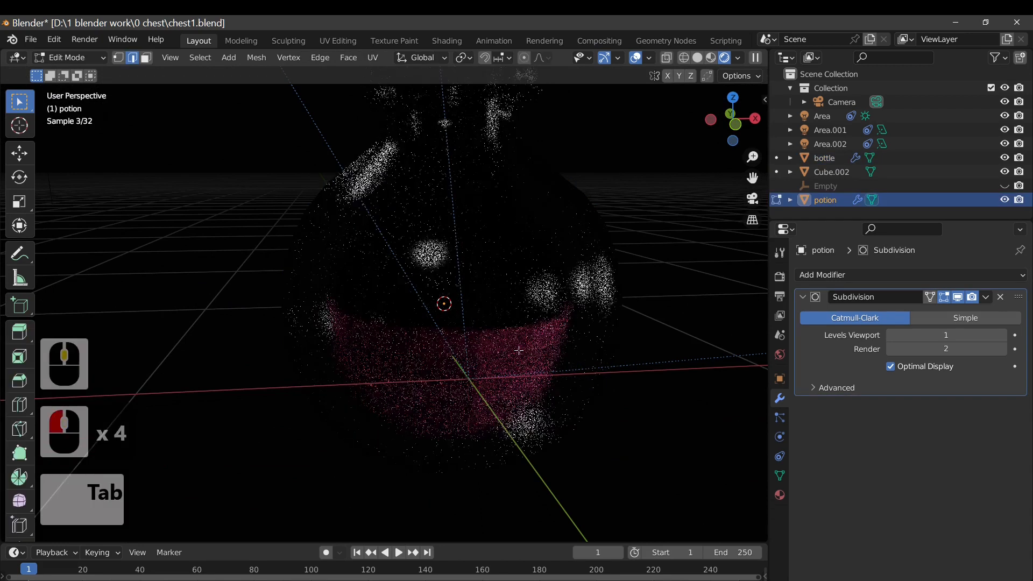
pyautogui.click(697, 56)
pyautogui.click(507, 351)
pyautogui.moveTo(508, 355)
pyautogui.mouseDown(button='middle')
pyautogui.moveTo(516, 373)
pyautogui.moveTo(670, 249)
pyautogui.moveTo(669, 58)
pyautogui.mouseUp(button='middle')
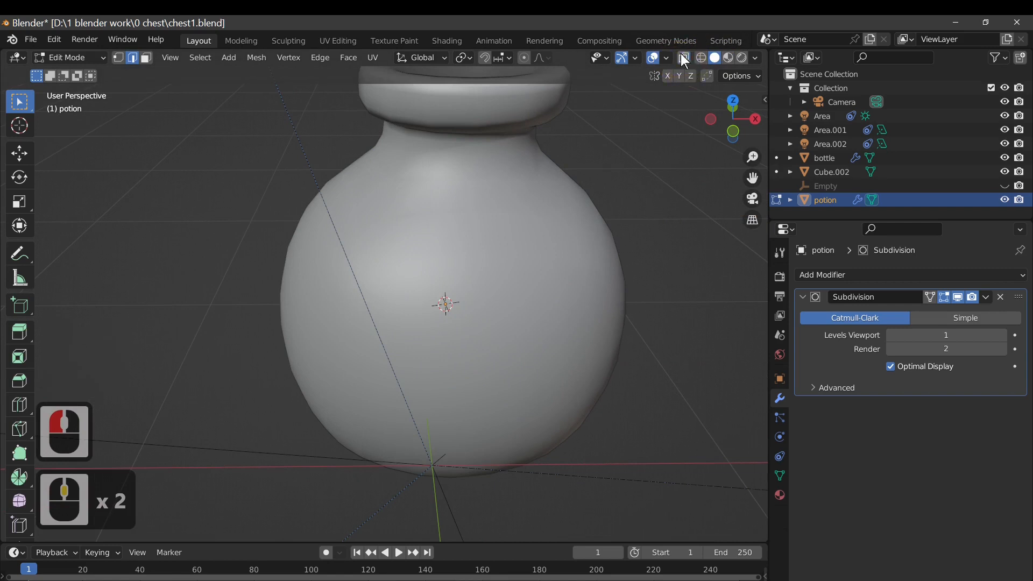
pyautogui.click(683, 58)
# - Extrude the potion's top edge loop inward, fill the inner ring with a face and return to Object Mode
pyautogui.click(542, 375)
pyautogui.click(573, 333)
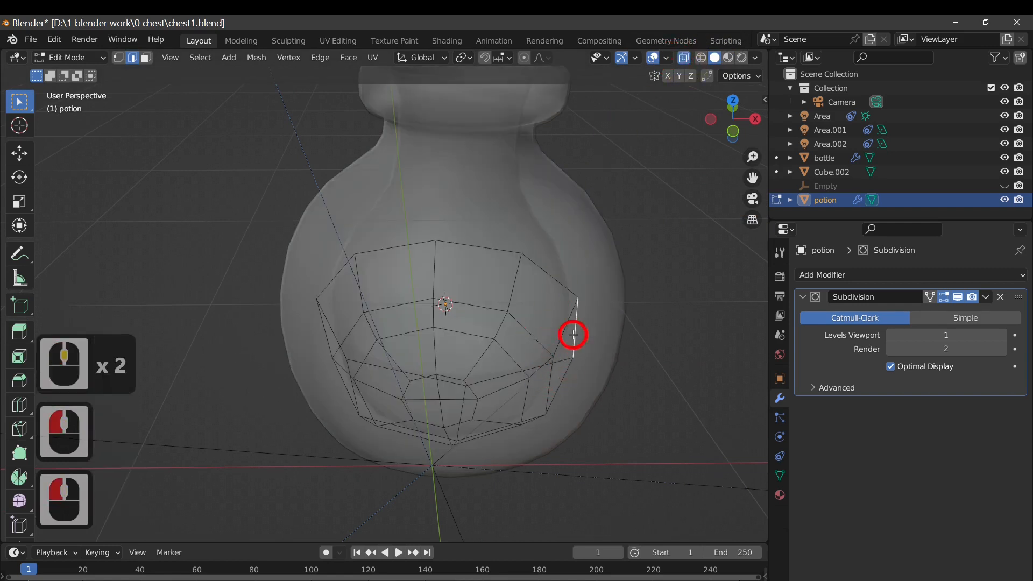
pyautogui.keyDown('alt'); pyautogui.click(573, 334); pyautogui.keyUp('alt')
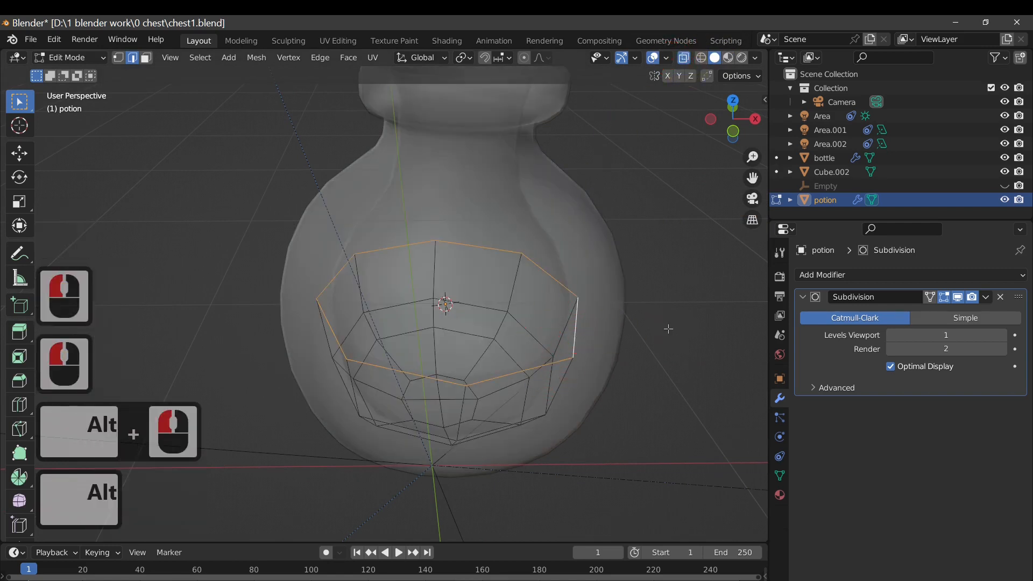
pyautogui.press('e')
pyautogui.press('s')
pyautogui.click(577, 328)
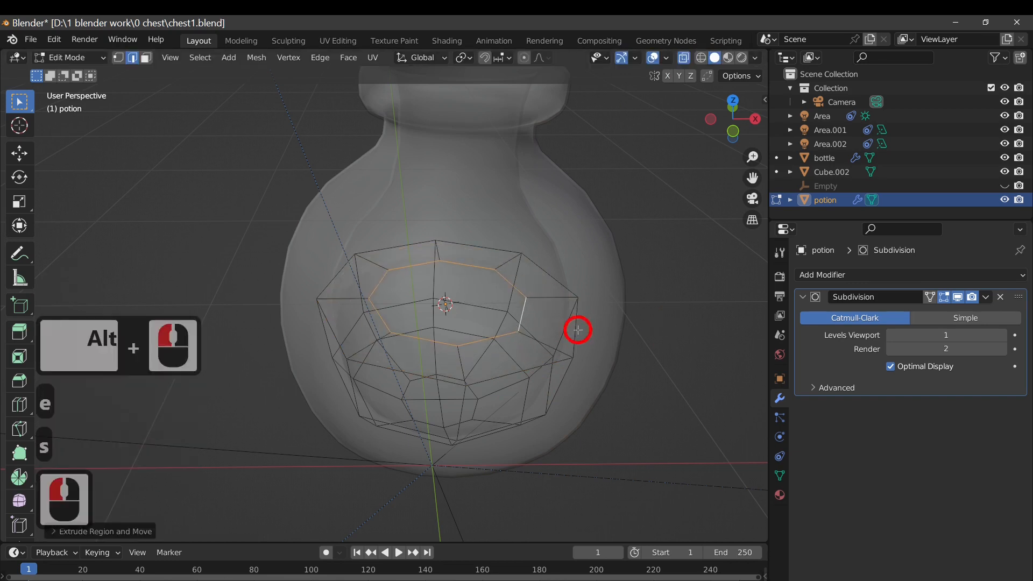
pyautogui.press('f')
pyautogui.press('Tab')
pyautogui.moveTo(577, 330); pyautogui.dragTo(608, 286, button='middle')
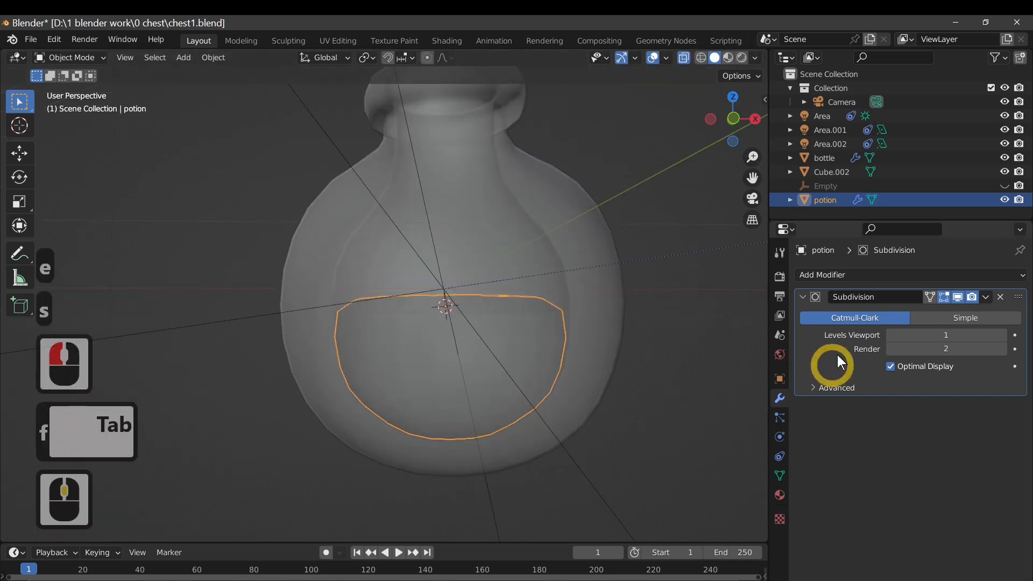
pyautogui.moveTo(499, 326); pyautogui.dragTo(537, 308, button='middle')
pyautogui.press('Tab')
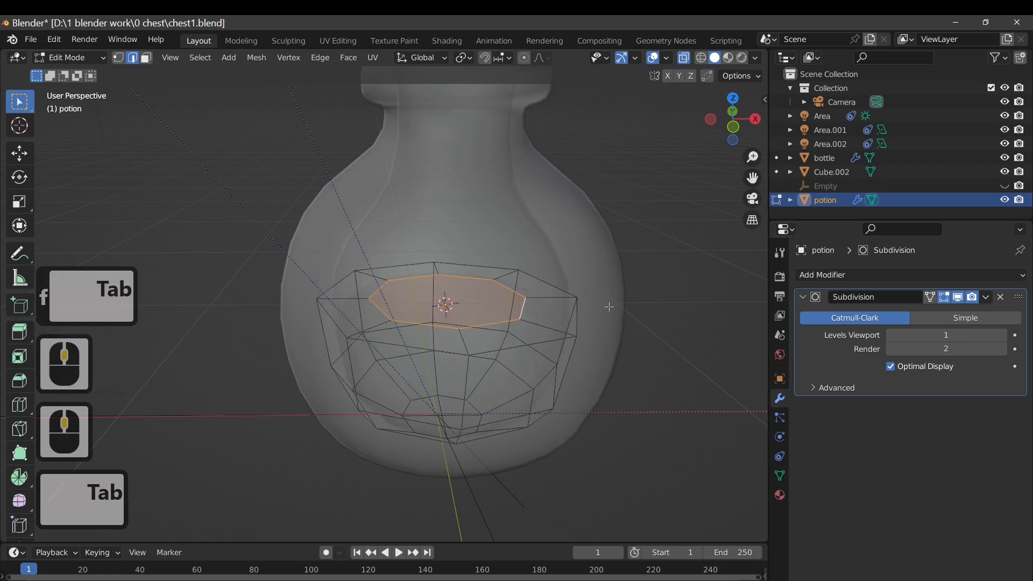
pyautogui.press('Tab')
# - Return to Object Mode with rendered viewport shading and shade the potion inside the bottle smooth
pyautogui.click(556, 221)
pyautogui.click(741, 57)
pyautogui.moveTo(496, 320)
pyautogui.mouseDown(button='middle')
pyautogui.moveTo(528, 342)
pyautogui.moveTo(499, 351)
pyautogui.mouseUp(button='middle')
pyautogui.click(499, 350)
pyautogui.click(499, 350)
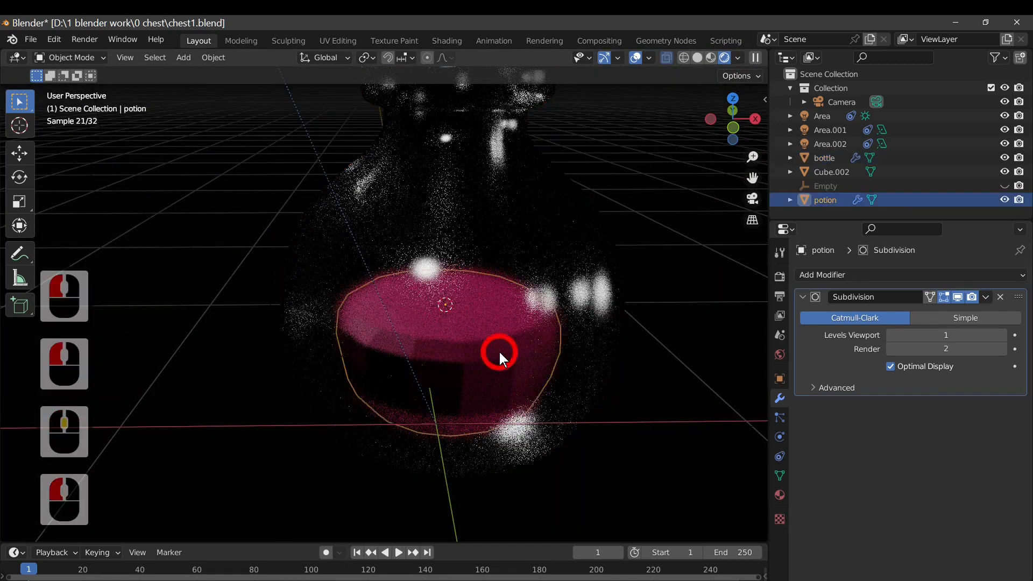
pyautogui.click(498, 349)
pyautogui.click(498, 349)
pyautogui.rightClick(499, 352)
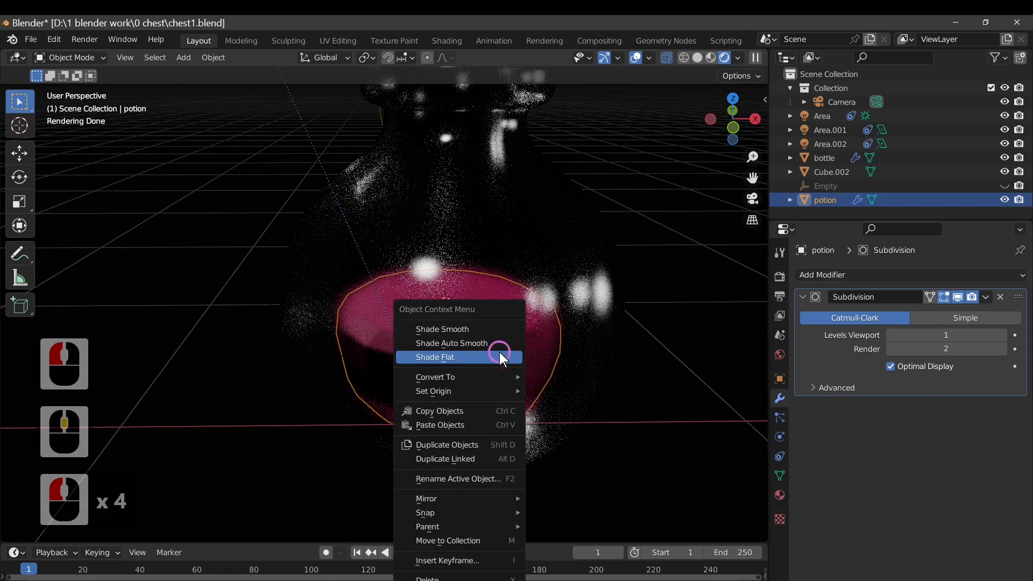
pyautogui.click(478, 331)
# - Change the potion material's base colour to red with hue 0.995, saturation 0.980 and value 0.800
pyautogui.moveTo(588, 366); pyautogui.dragTo(498, 344, button='middle')
pyautogui.scroll(-4, 505, 347)
pyautogui.moveTo(565, 382); pyautogui.dragTo(597, 387, button='middle')
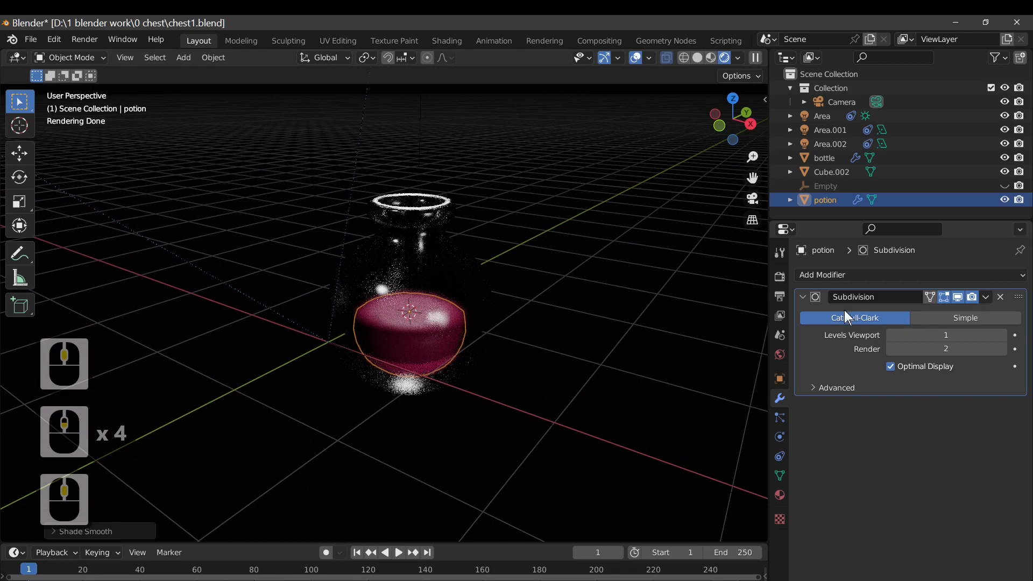
pyautogui.click(779, 494)
pyautogui.click(933, 453)
pyautogui.click(936, 349)
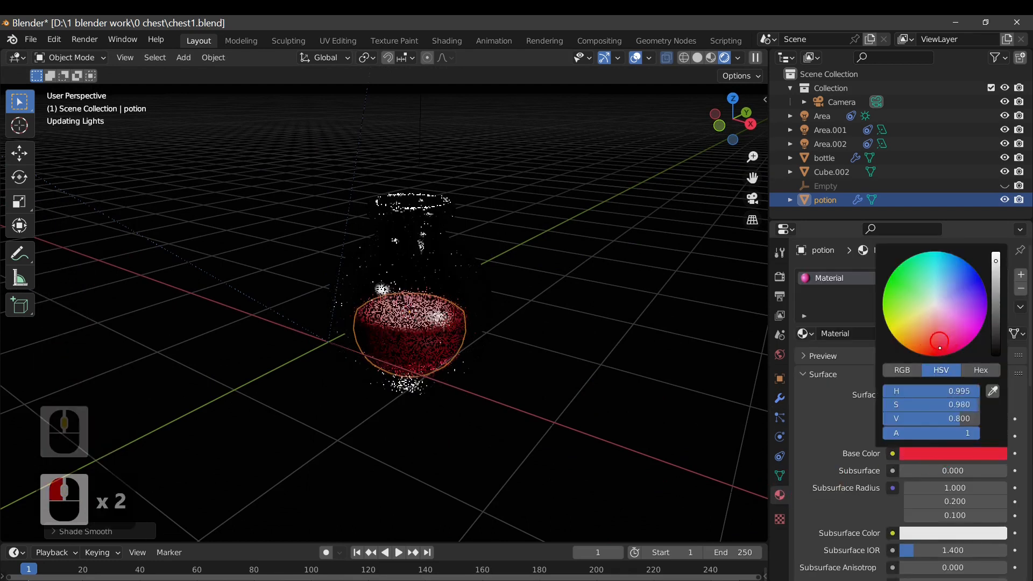
pyautogui.click(523, 375)
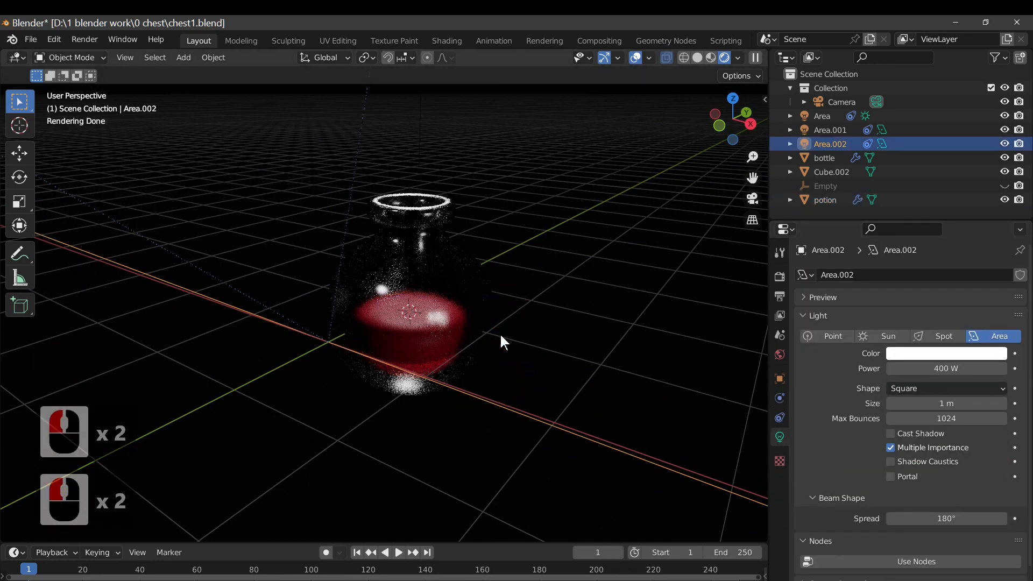
# - Select the bottle and assign an Environment Texture to the world background's colour
pyautogui.click(448, 277)
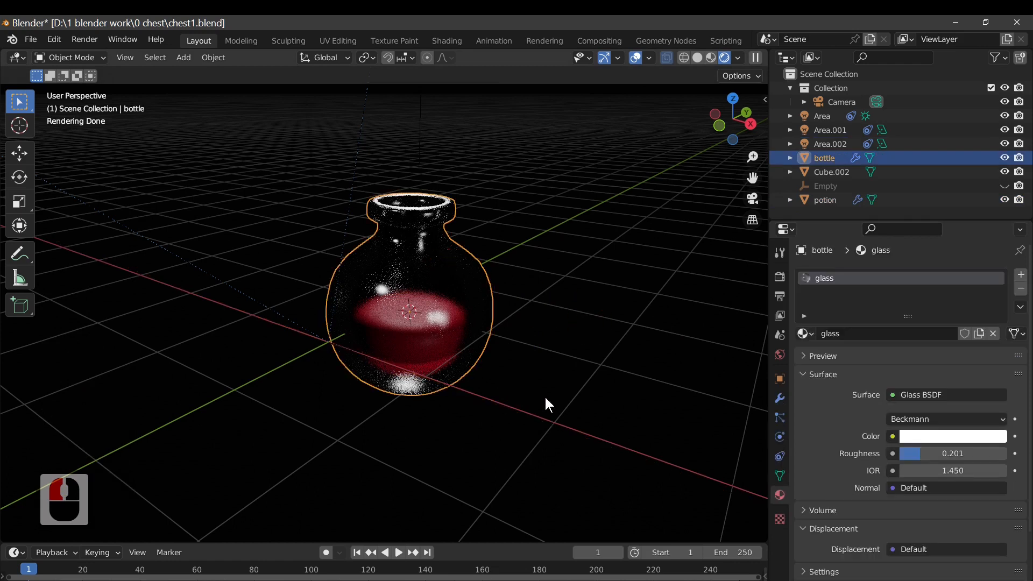
pyautogui.click(780, 354)
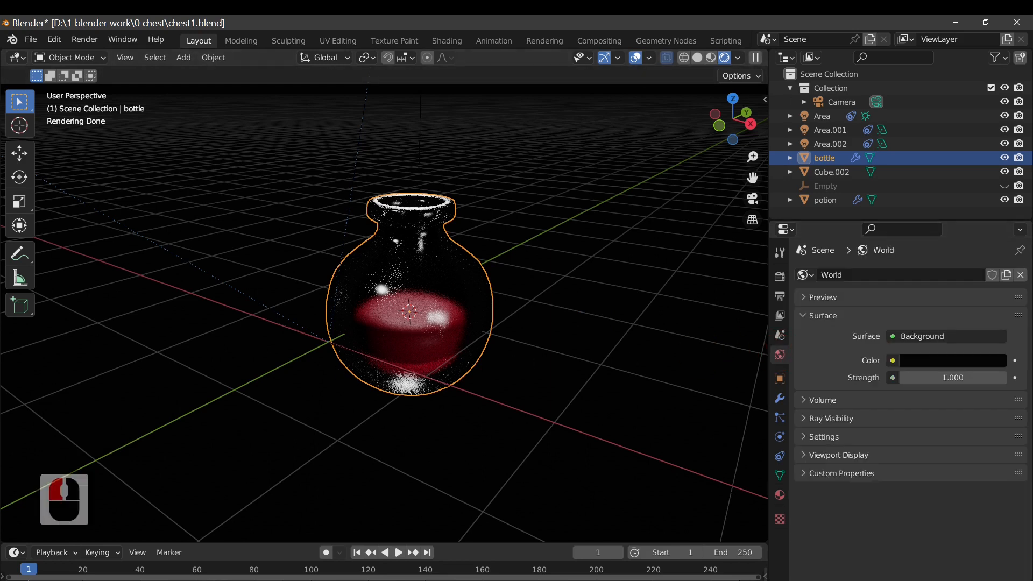
pyautogui.scroll(-5, 383, 312)
pyautogui.scroll(11, 384, 312)
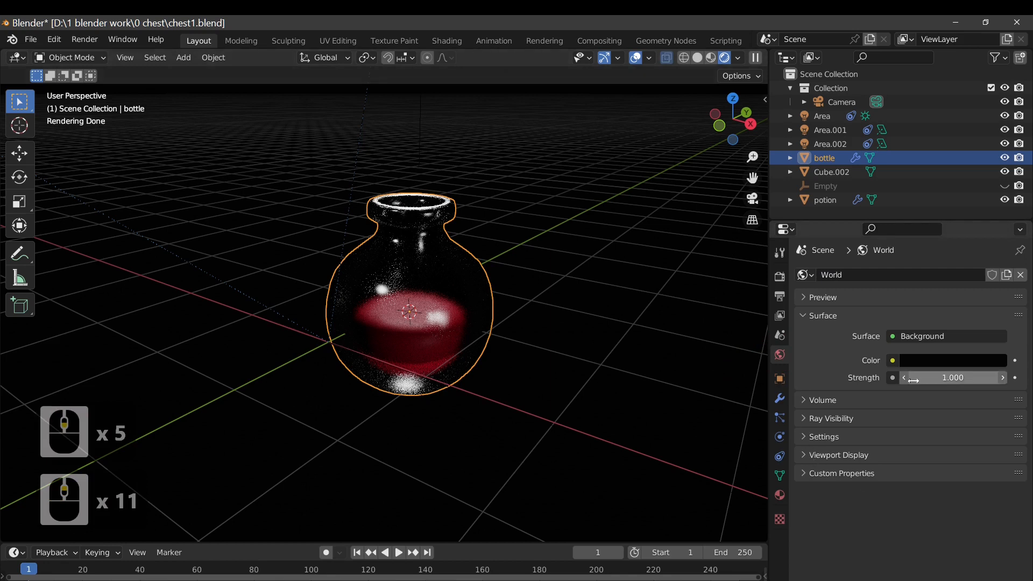
pyautogui.click(892, 360)
pyautogui.click(611, 439)
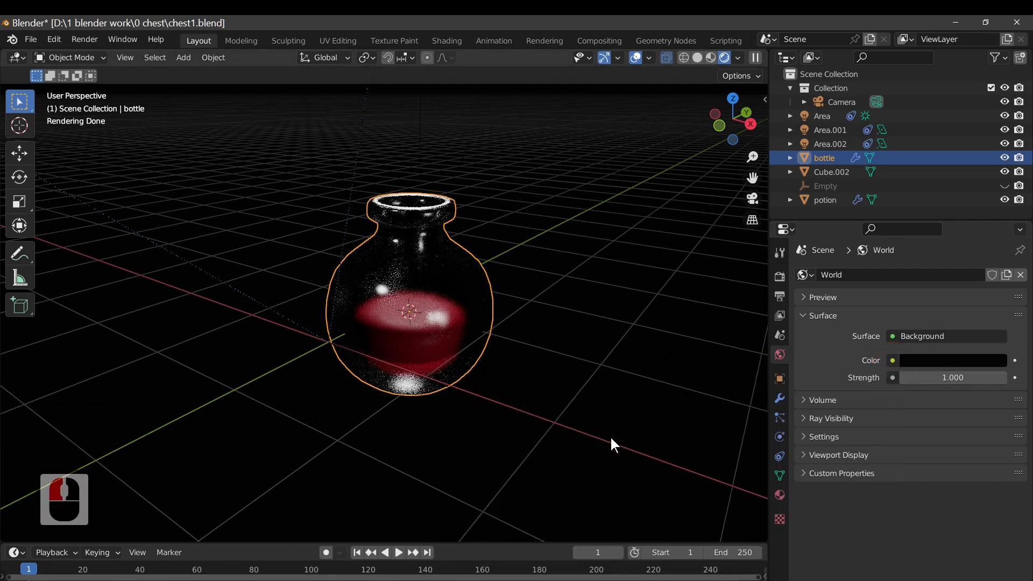
pyautogui.click(892, 359)
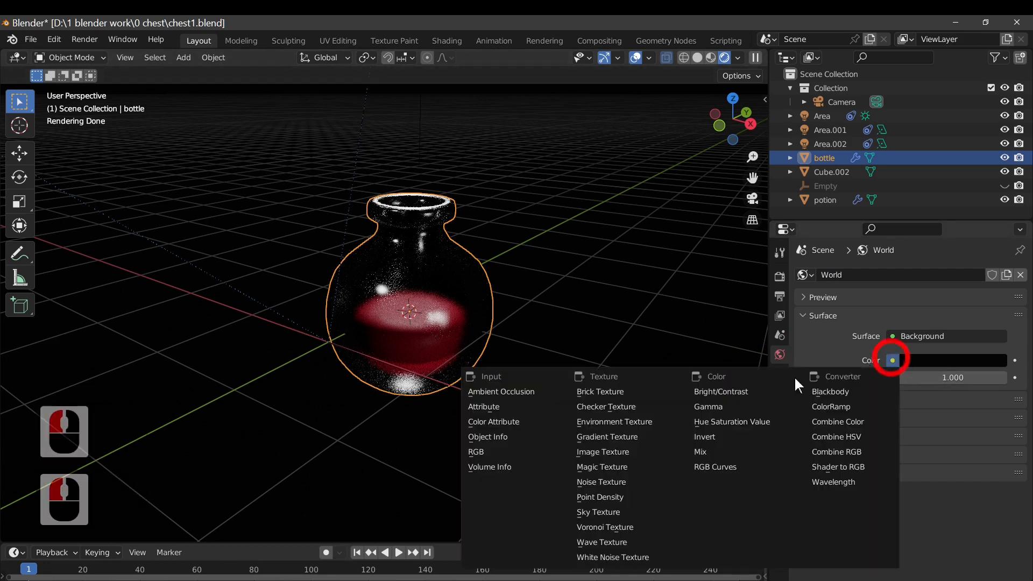
pyautogui.click(608, 419)
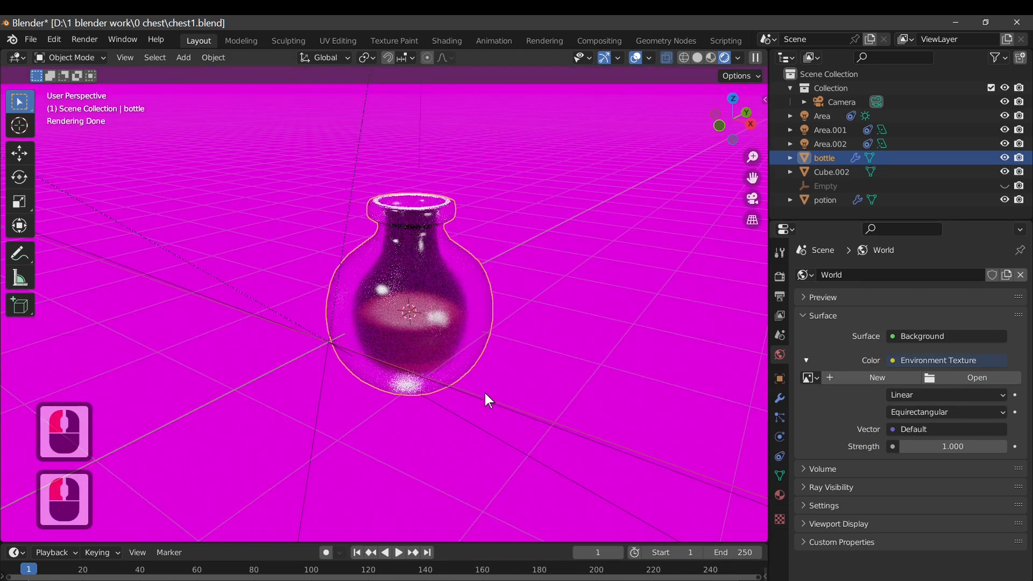
# - Open an image for the environment texture and browse to Blender 3.3's datafiles\studiolights\world folder under C:\Program Files\Blender Foundation
pyautogui.click(977, 380)
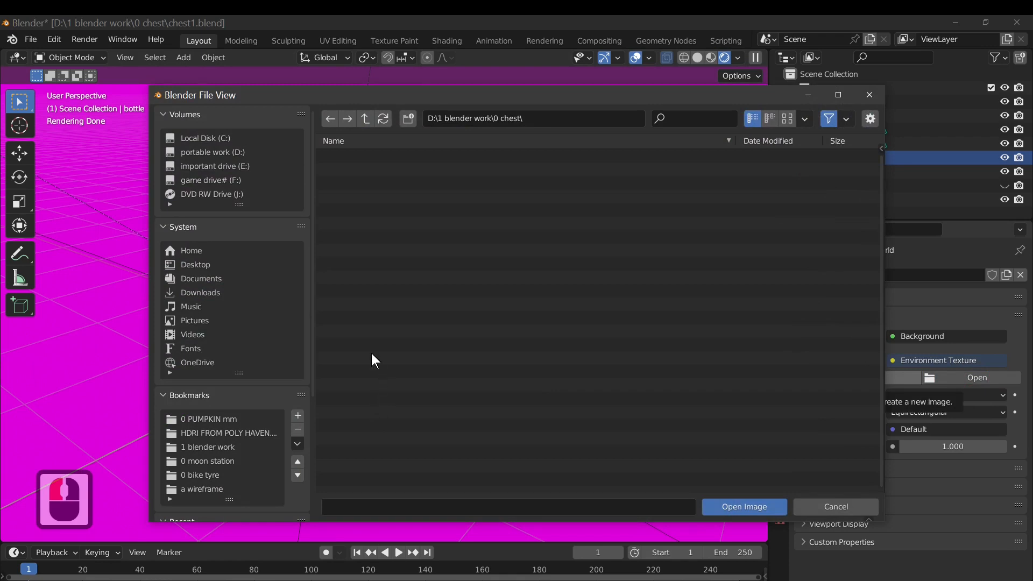
pyautogui.click(208, 139)
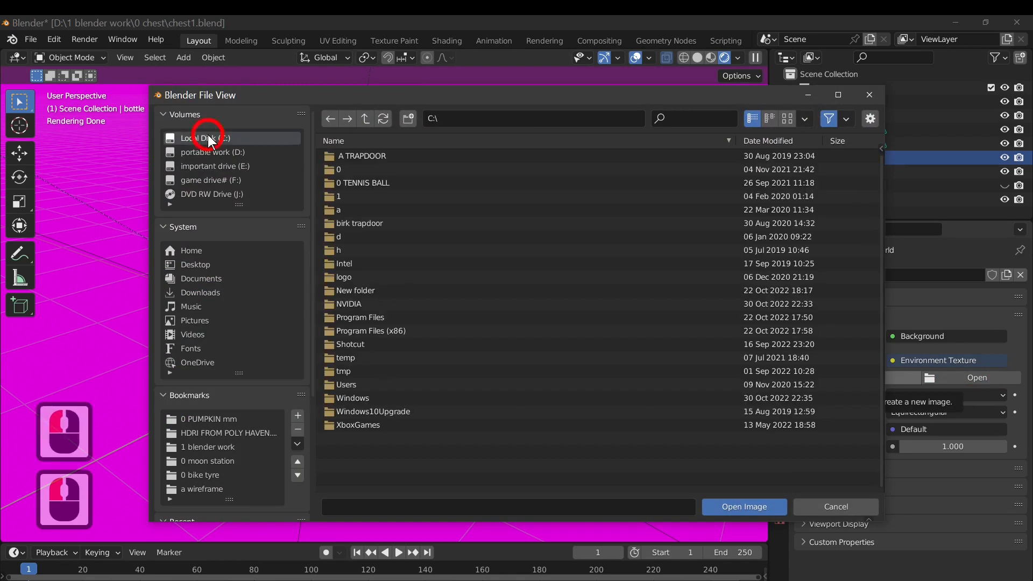
pyautogui.click(240, 137)
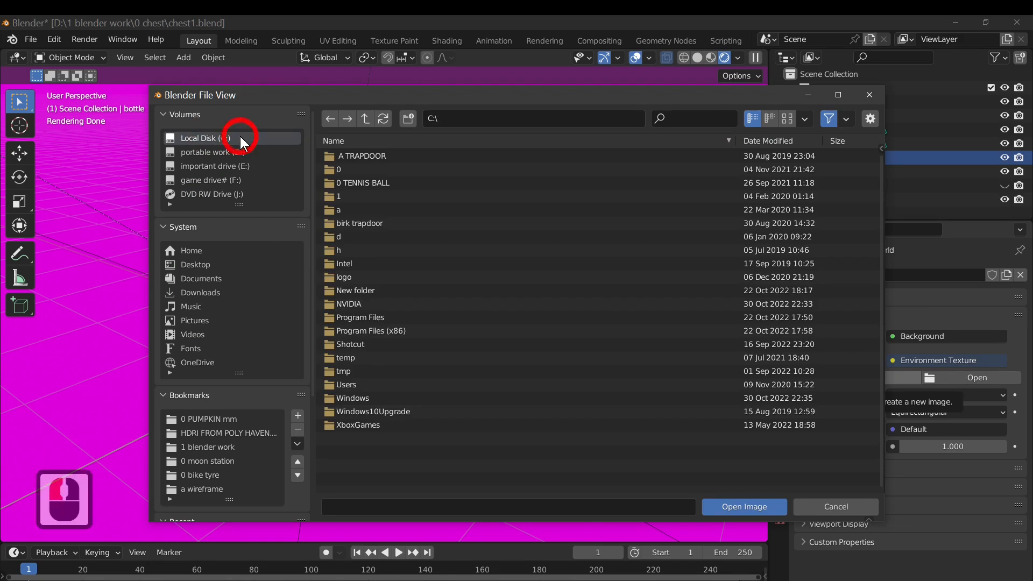
pyautogui.doubleClick(367, 318)
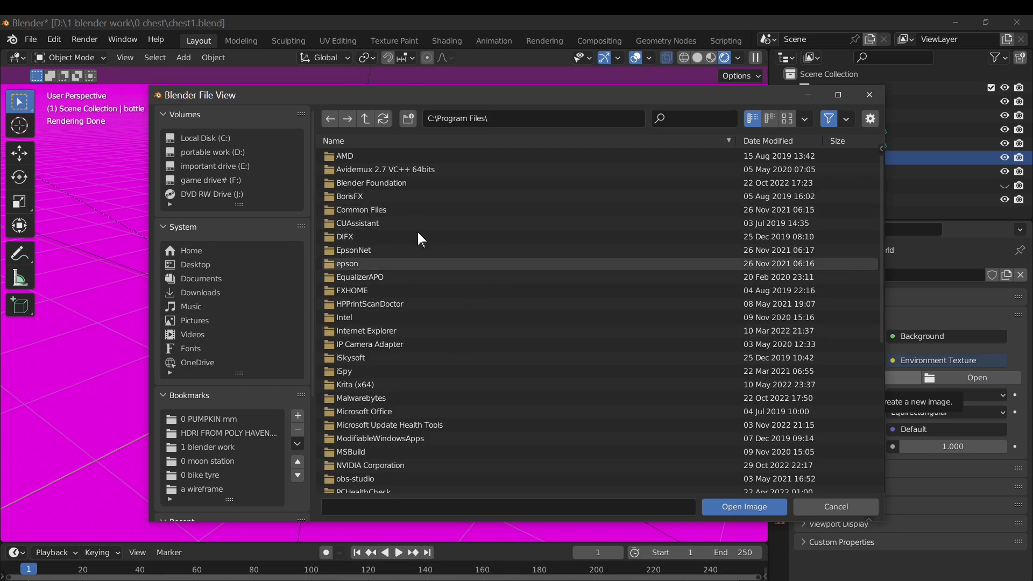
pyautogui.doubleClick(408, 182)
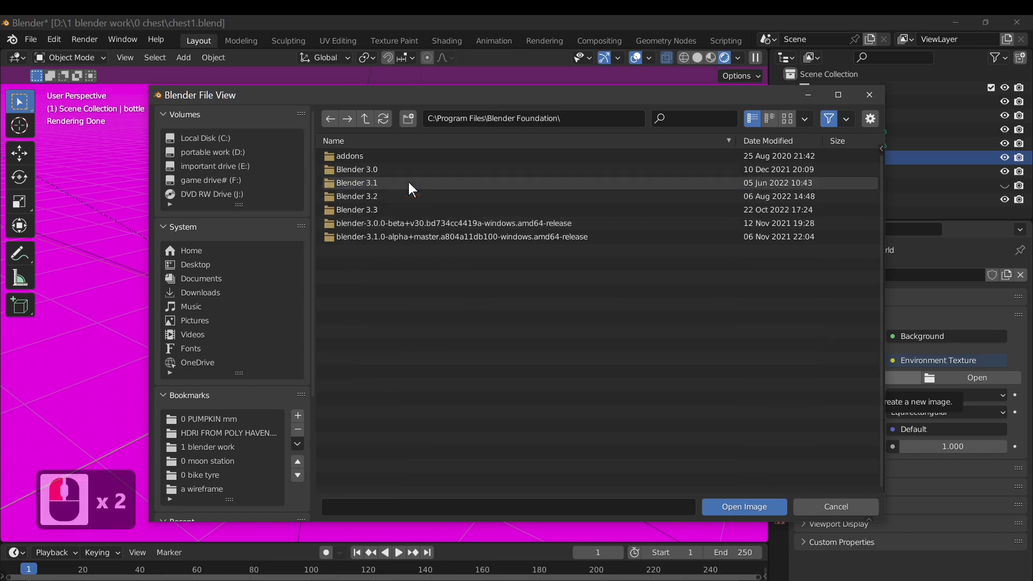
pyautogui.doubleClick(388, 213)
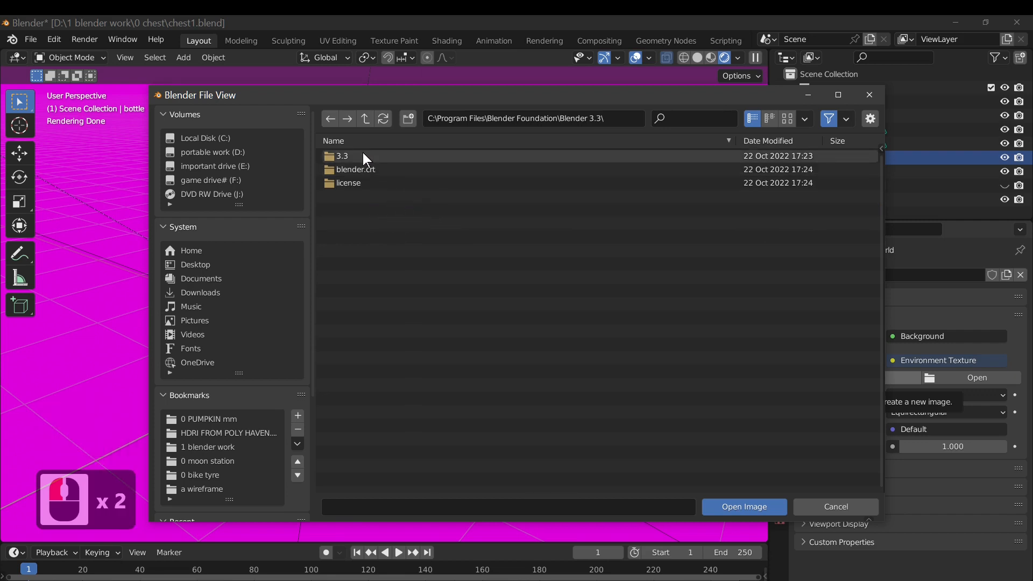
pyautogui.doubleClick(363, 154)
pyautogui.doubleClick(363, 156)
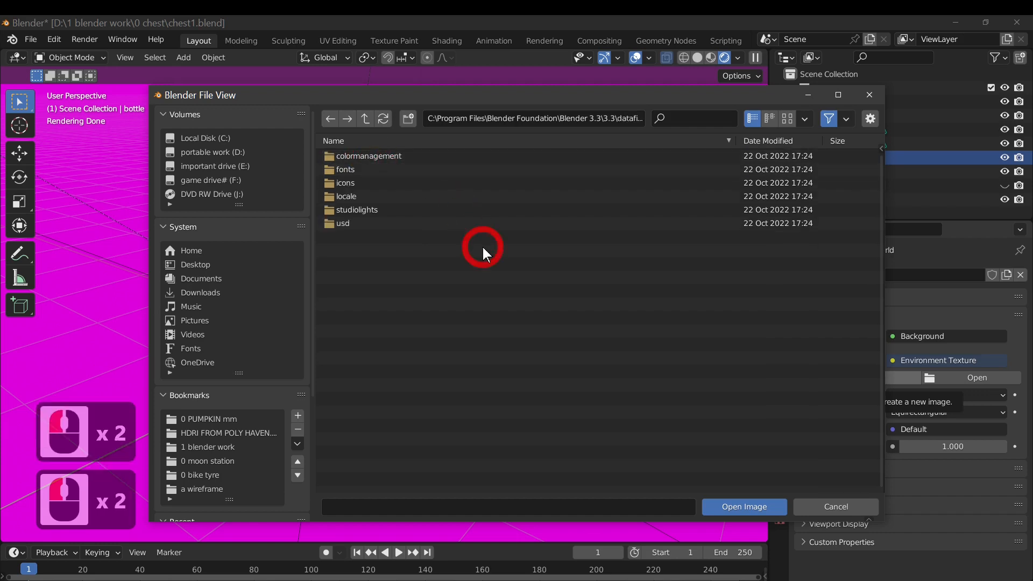
pyautogui.doubleClick(369, 211)
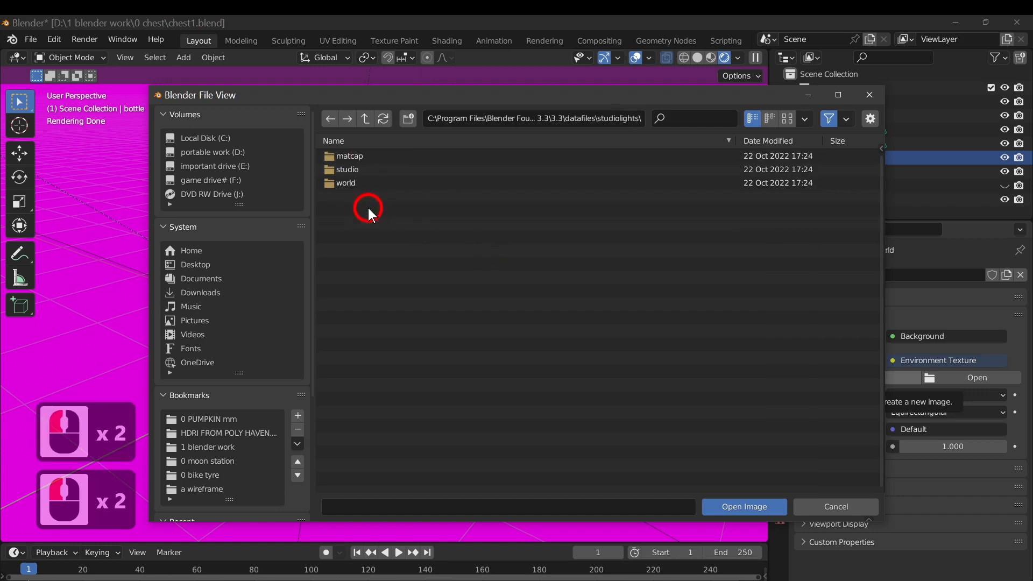
pyautogui.doubleClick(347, 182)
pyautogui.doubleClick(536, 284)
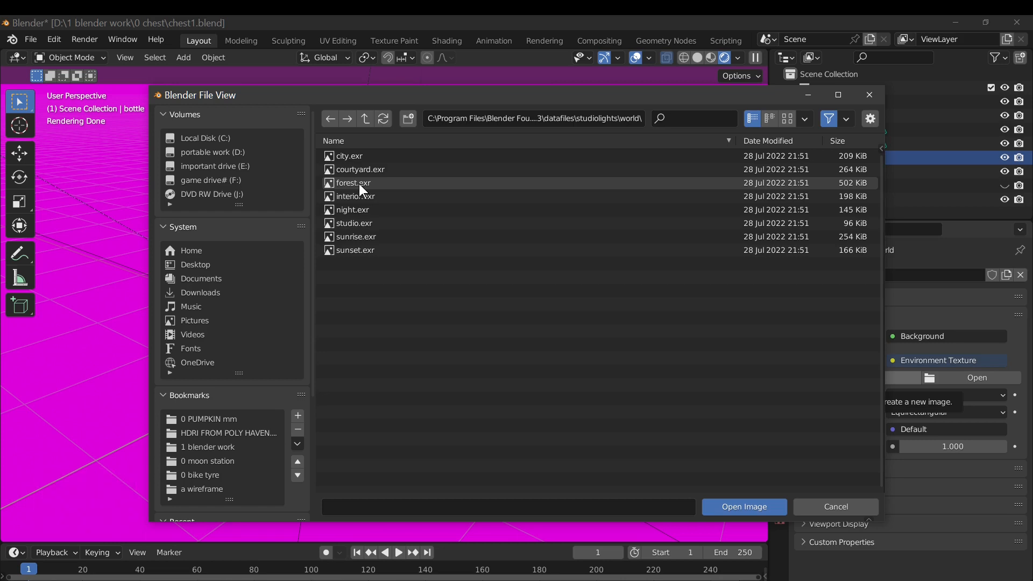
# - Go through the EXR files in the world folder, load forest.exr as the environment texture and view the bottle against it
pyautogui.click(362, 153)
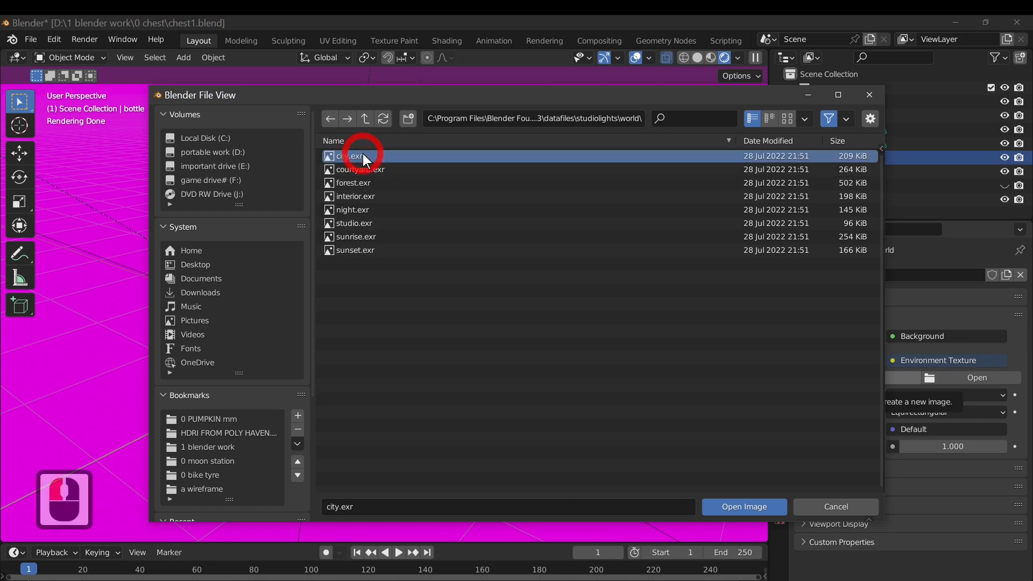
pyautogui.click(365, 171)
pyautogui.click(366, 183)
pyautogui.click(365, 197)
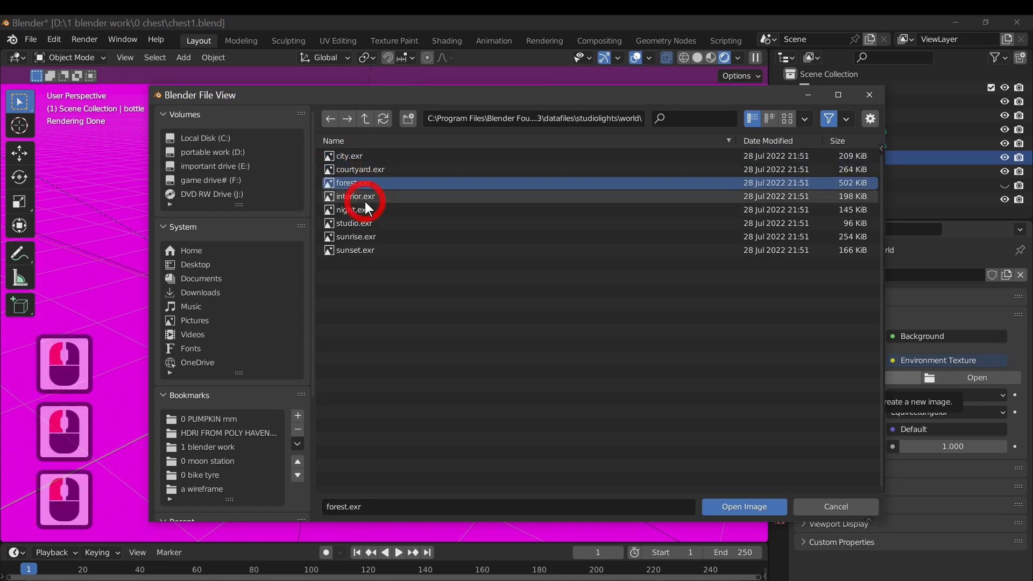
pyautogui.click(366, 210)
pyautogui.click(369, 221)
pyautogui.click(364, 225)
pyautogui.click(357, 237)
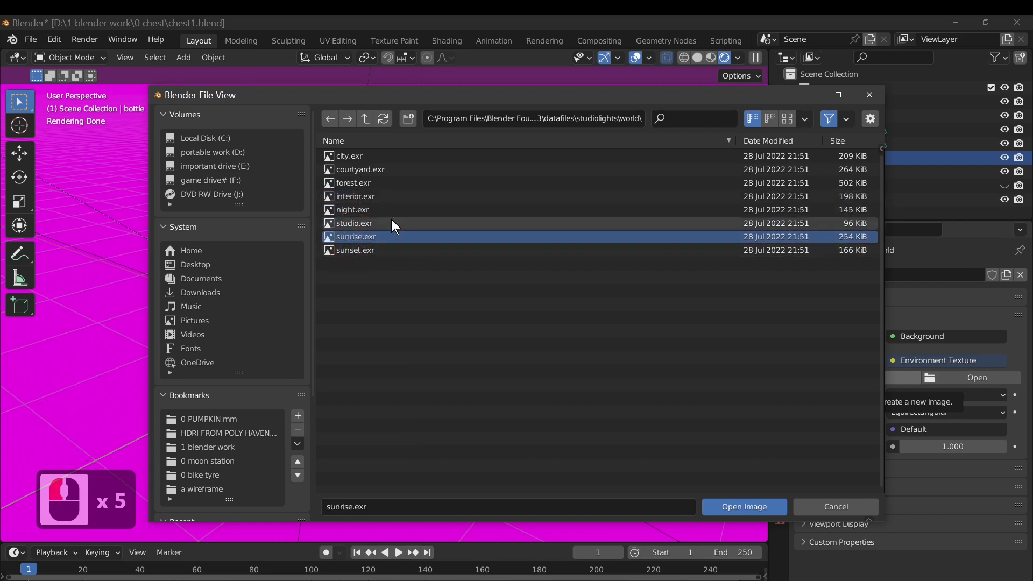
pyautogui.doubleClick(364, 183)
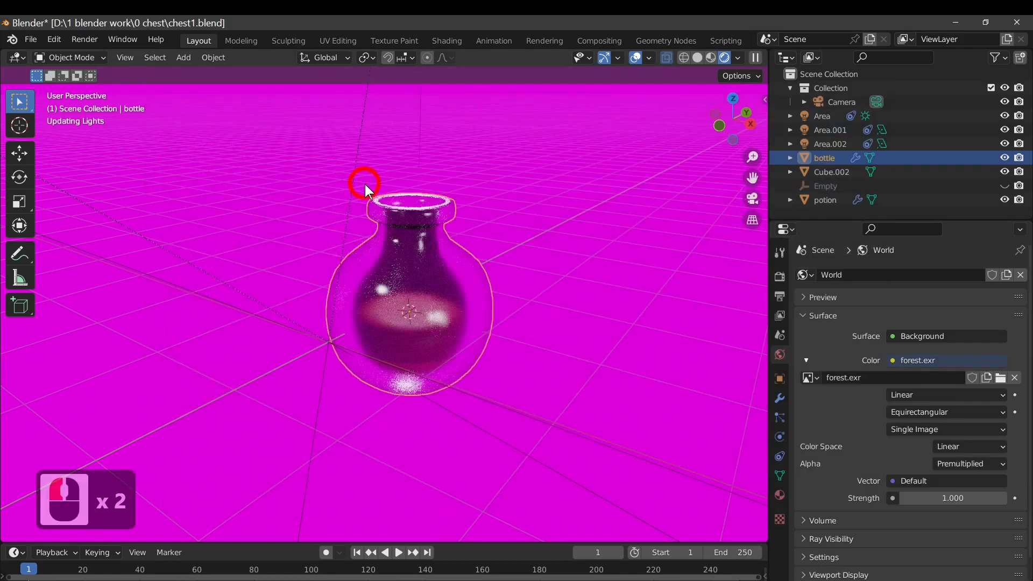
pyautogui.moveTo(563, 308); pyautogui.dragTo(653, 277, button='middle')
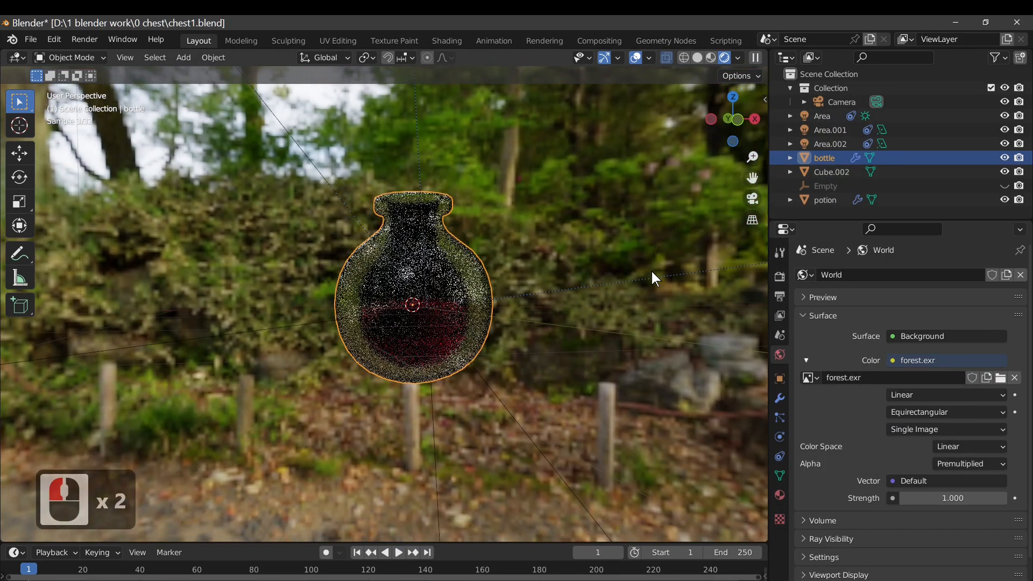
pyautogui.moveTo(550, 322); pyautogui.dragTo(461, 362, button='middle')
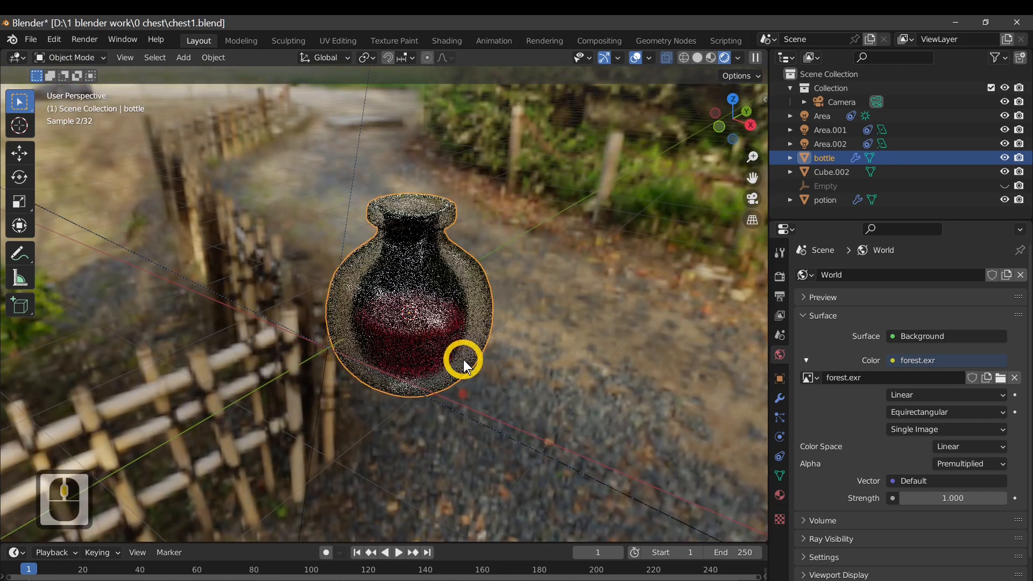
# - Bring up the render settings and compare the bottle in solid, material preview and rendered viewport shading
pyautogui.click(779, 277)
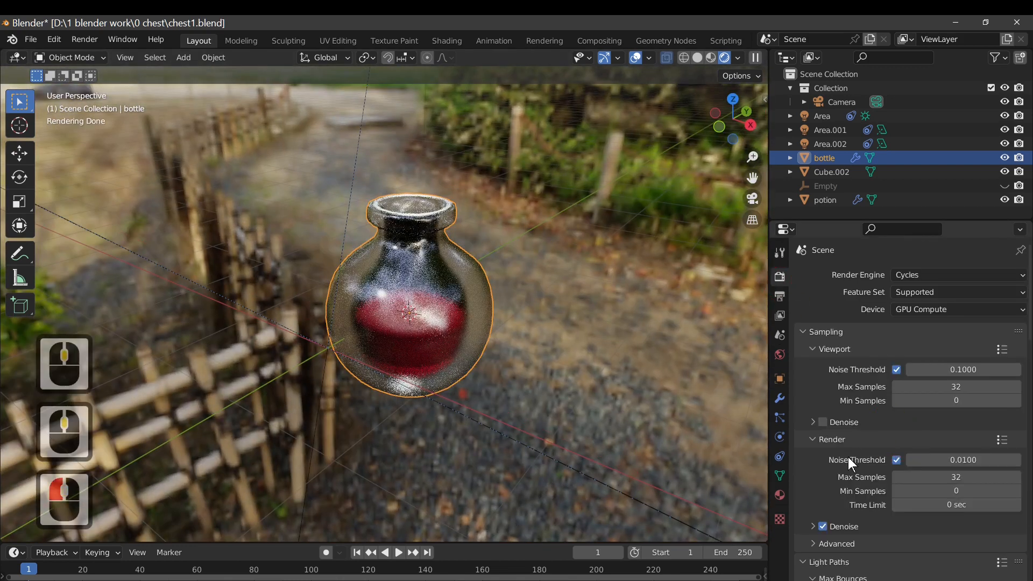
pyautogui.scroll(-20, 847, 459)
pyautogui.scroll(-3, 847, 460)
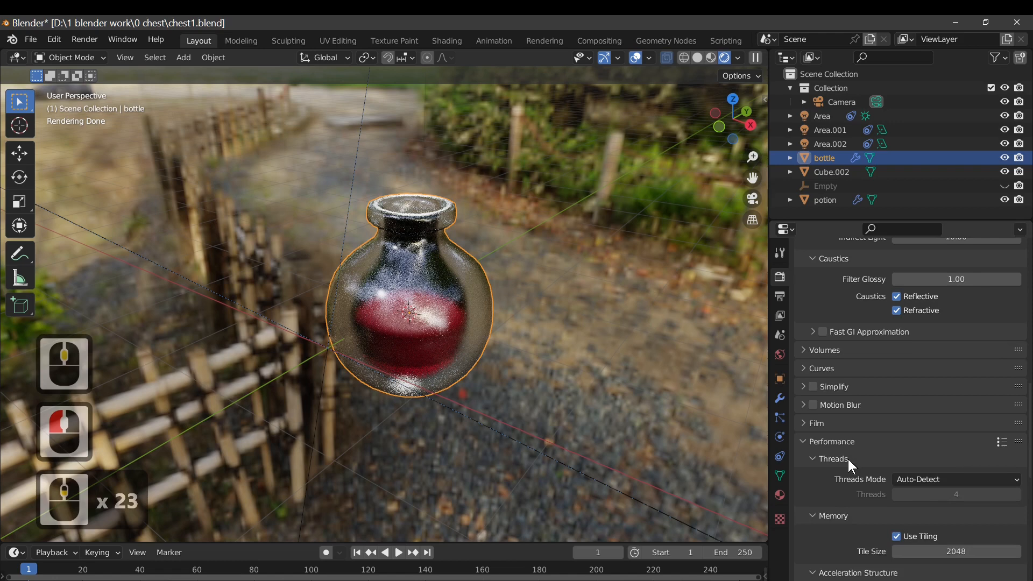
pyautogui.moveTo(680, 427); pyautogui.dragTo(523, 408, button='middle')
pyautogui.click(700, 58)
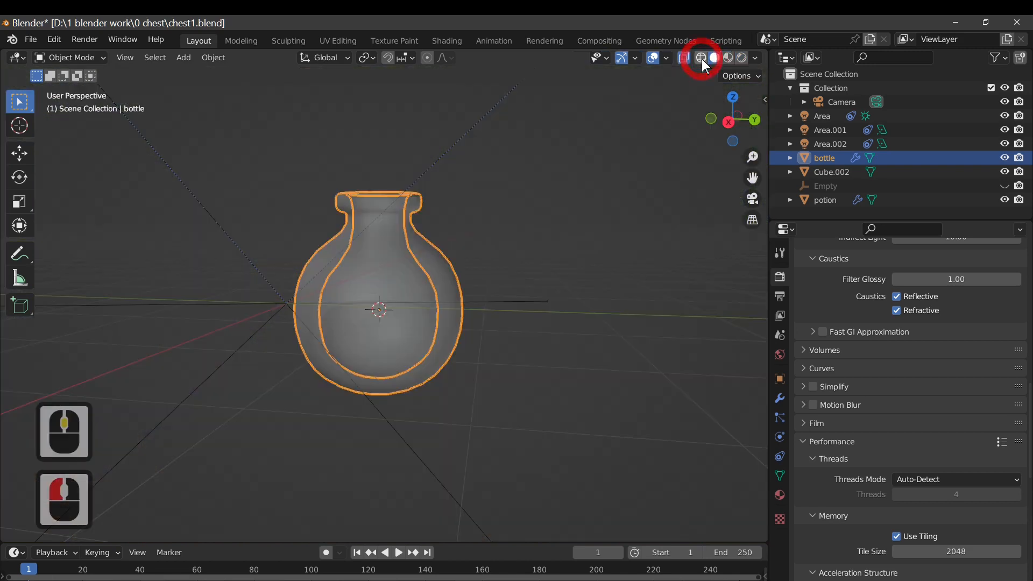
pyautogui.moveTo(666, 113); pyautogui.dragTo(582, 301, button='middle')
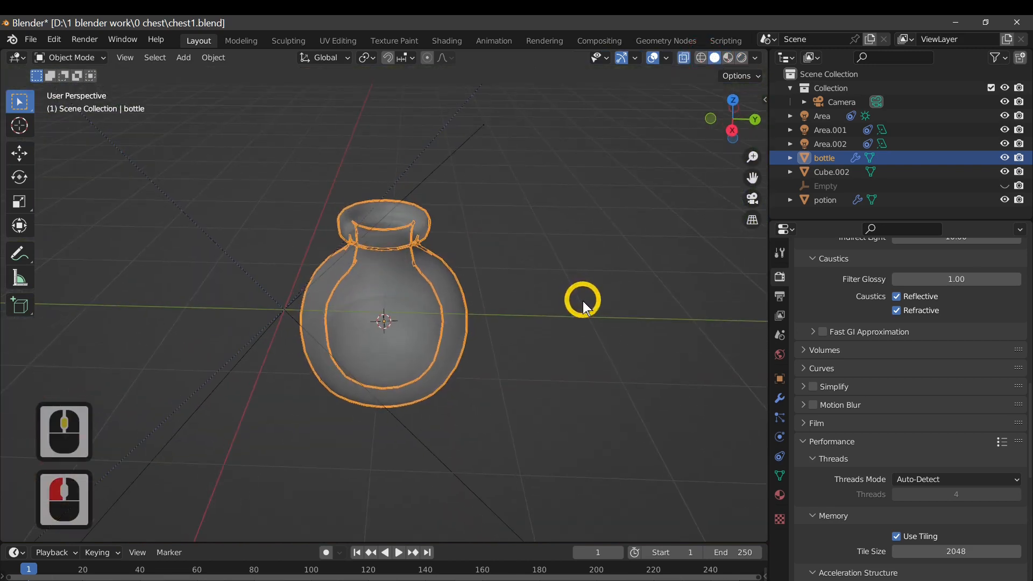
pyautogui.click(727, 57)
pyautogui.moveTo(638, 263); pyautogui.dragTo(741, 63, button='middle')
pyautogui.click(741, 57)
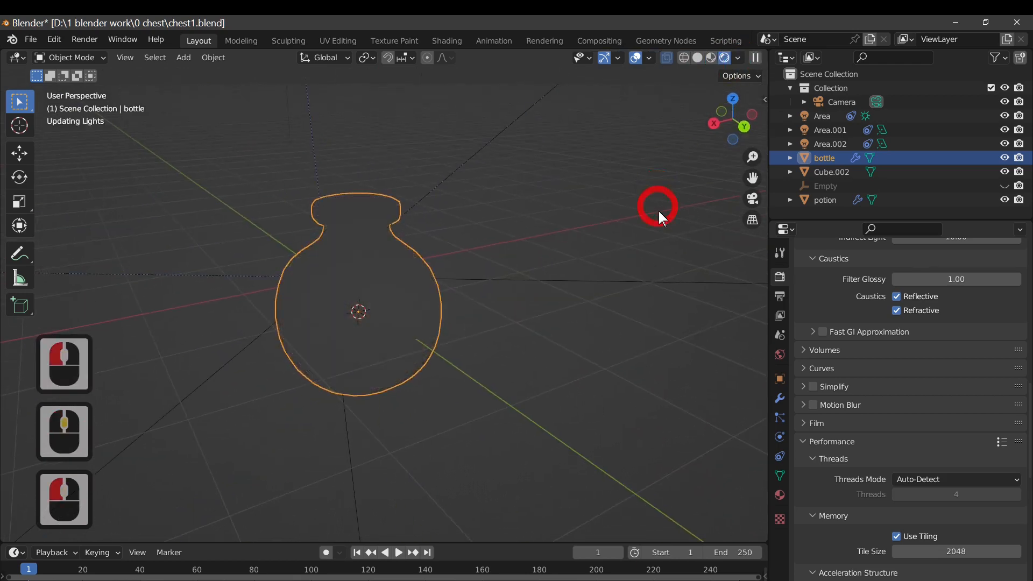
pyautogui.moveTo(658, 210); pyautogui.dragTo(690, 191, button='middle')
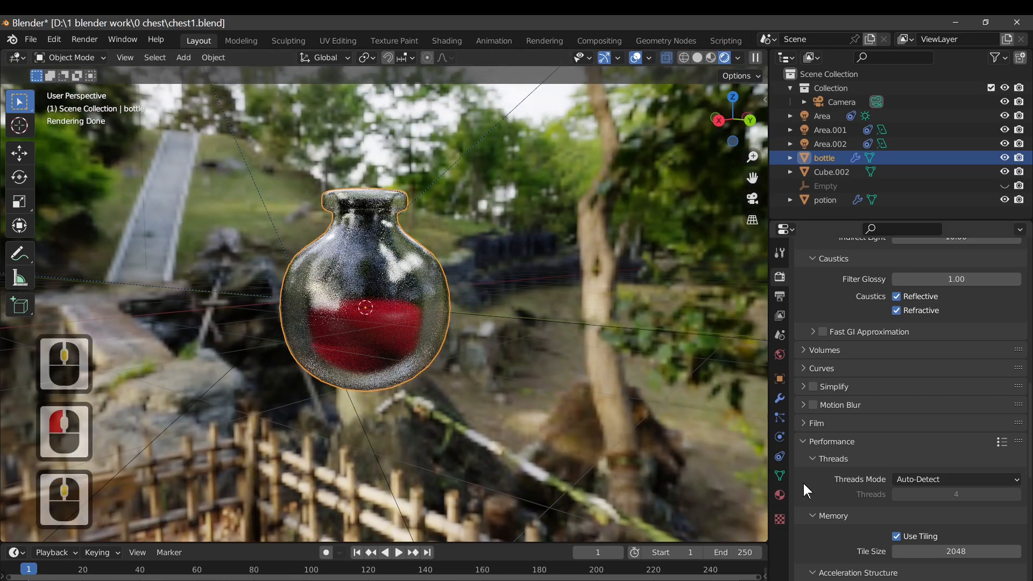
# - Enable the Transparent option in the render's Film settings to hide the forest background and check the bottle up close
pyautogui.click(814, 425)
pyautogui.scroll(-3, 924, 507)
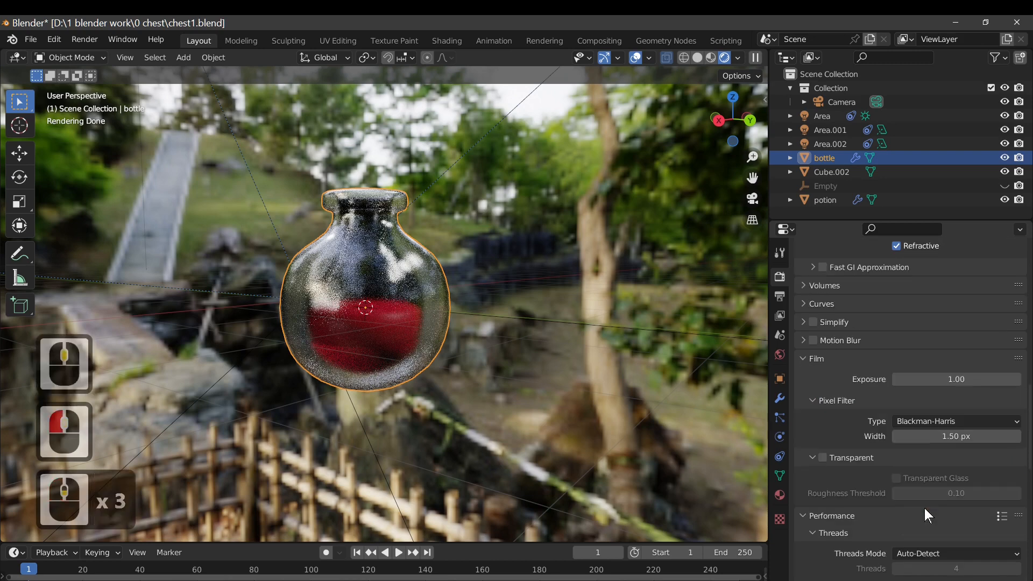
pyautogui.click(822, 457)
pyautogui.moveTo(502, 388); pyautogui.dragTo(572, 431, button='middle')
pyautogui.scroll(2, 512, 414)
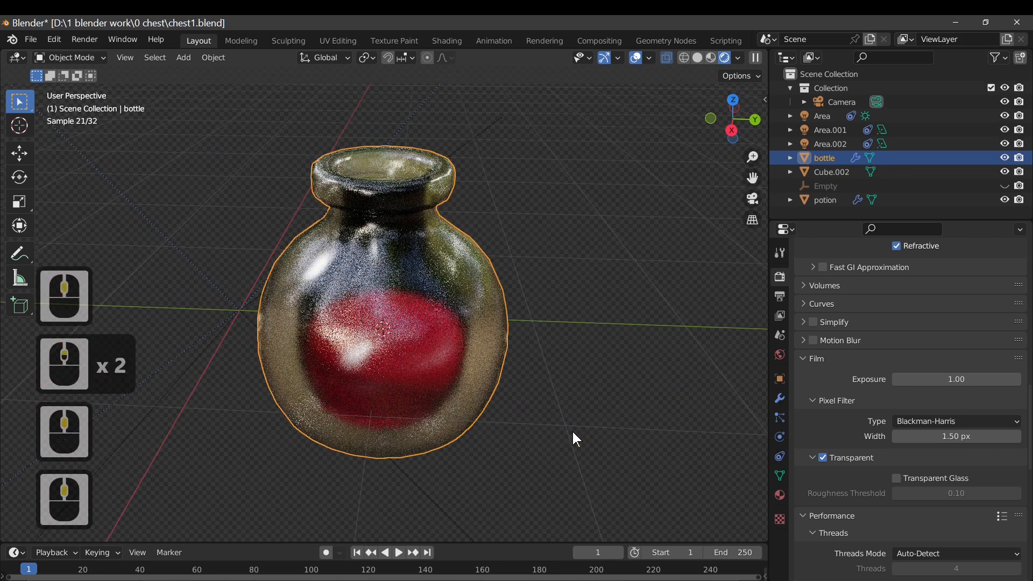
pyautogui.press('Escape')
pyautogui.click(779, 276)
pyautogui.scroll(-5, 904, 401)
pyautogui.scroll(-3, 982, 423)
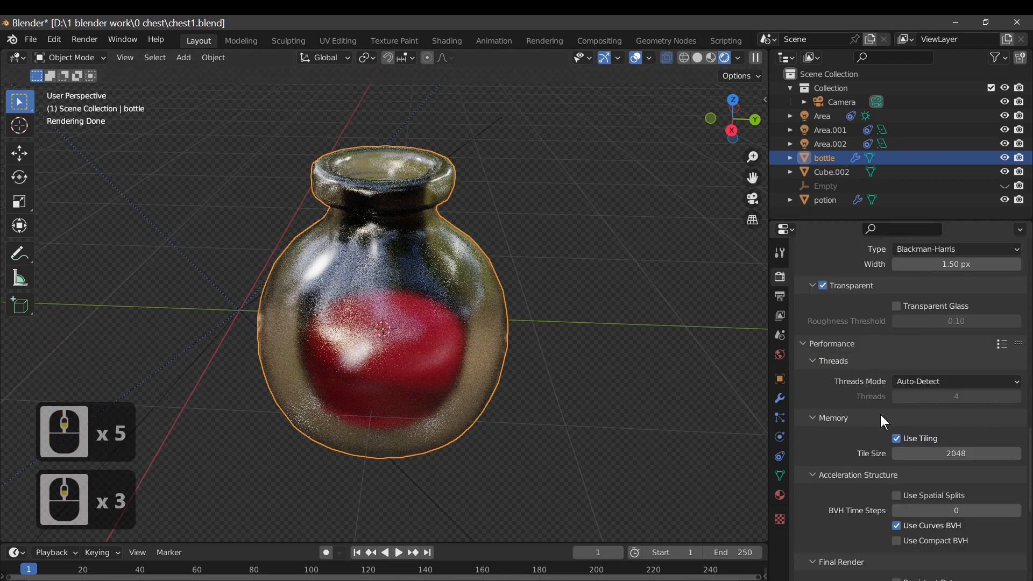
# - Set the render sampling to a 60-second time limit and 5000 max samples
pyautogui.scroll(4, 839, 387)
pyautogui.click(895, 366)
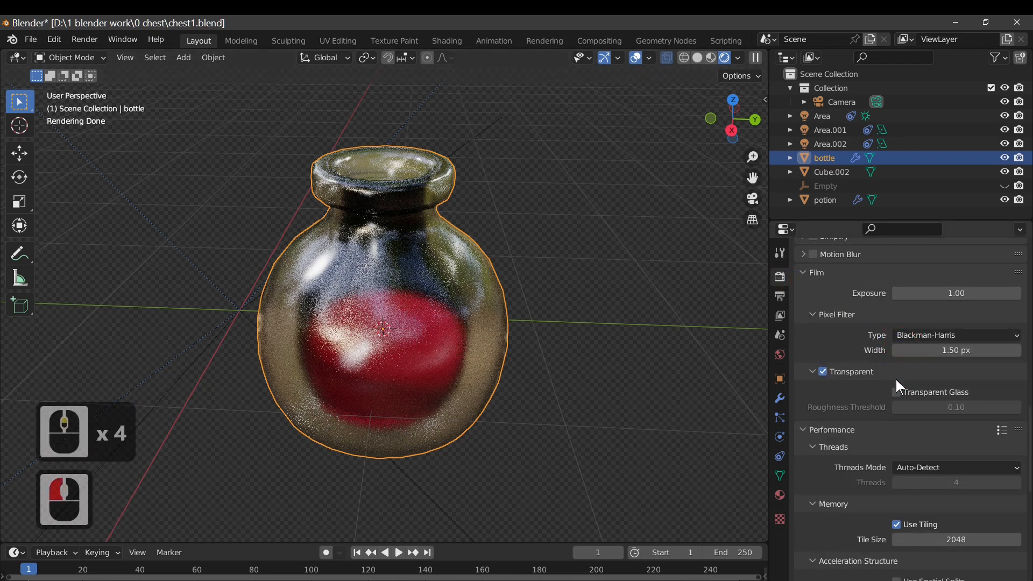
pyautogui.scroll(15, 895, 385)
pyautogui.scroll(12, 896, 393)
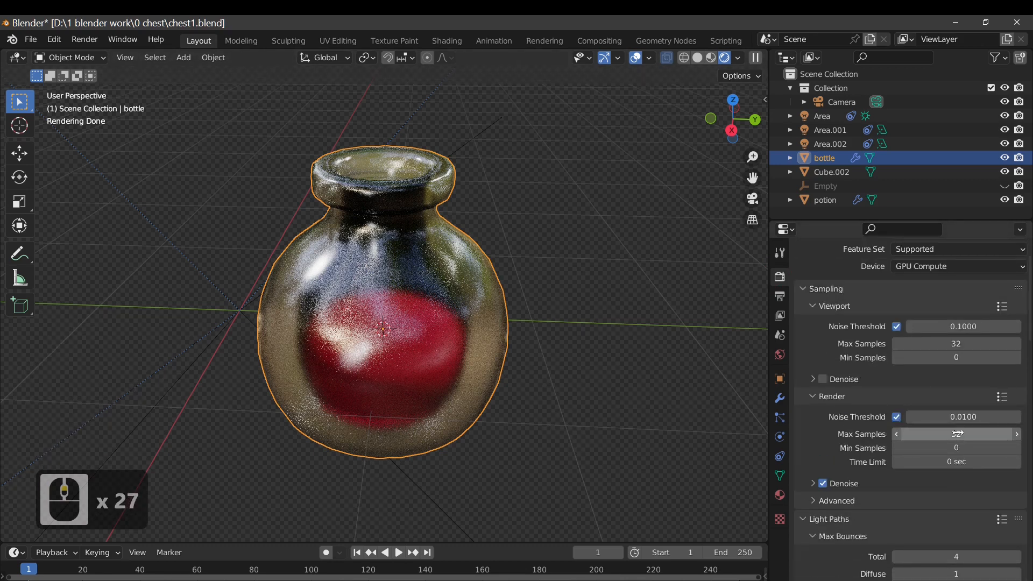
pyautogui.click(949, 461)
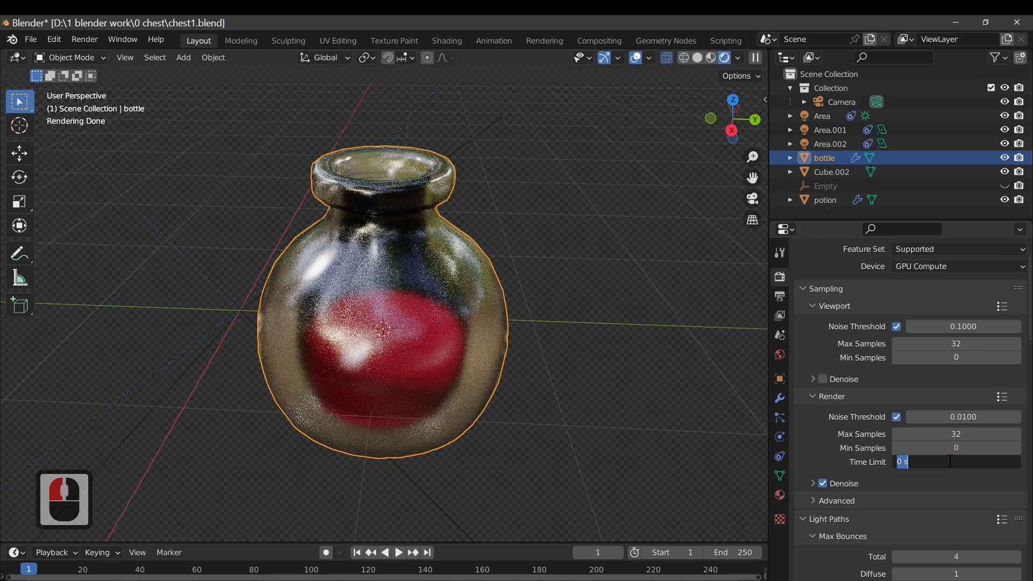
pyautogui.write('60')
pyautogui.press('Return')
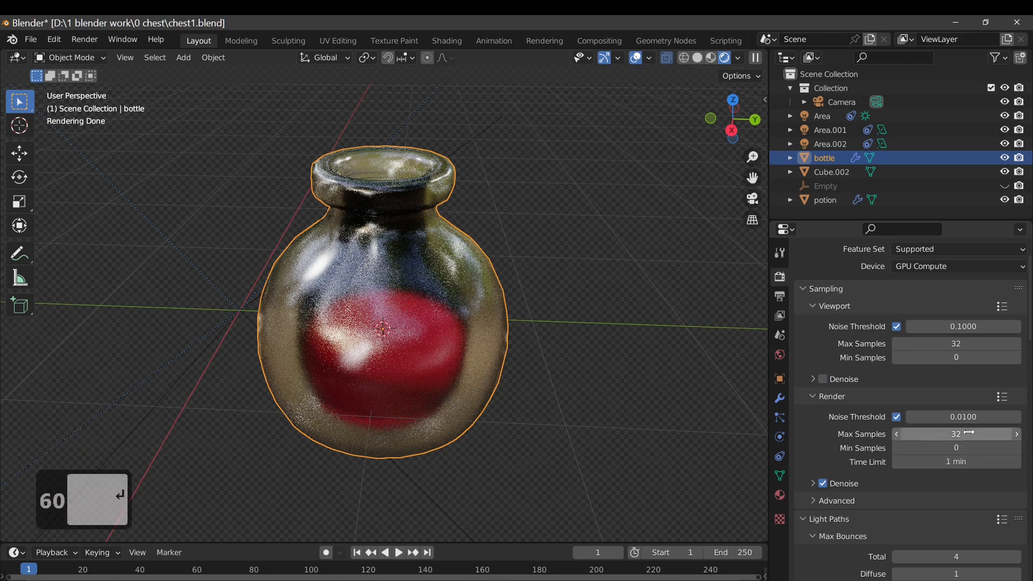
pyautogui.click(949, 433)
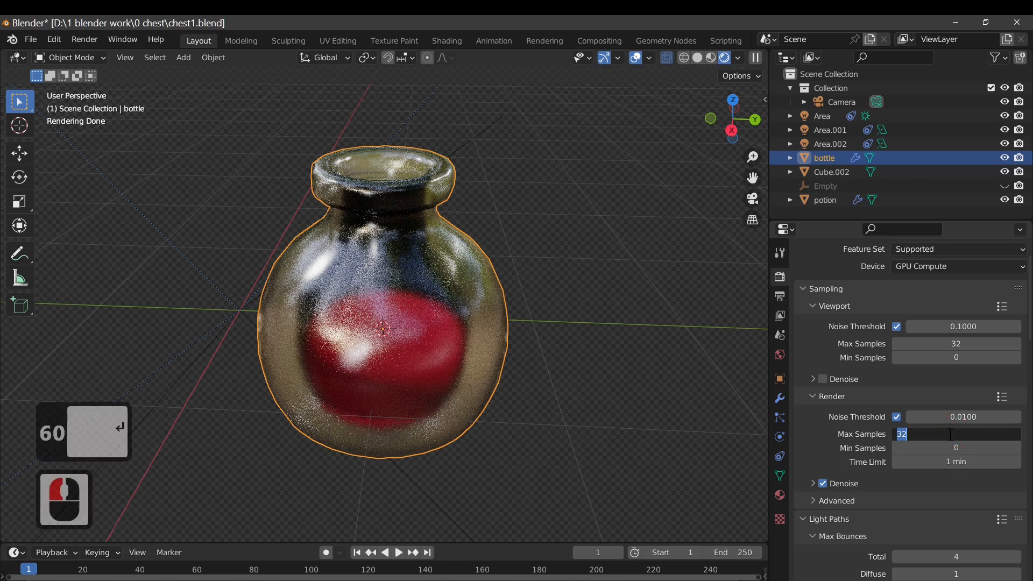
pyautogui.write('5000')
pyautogui.press('Return')
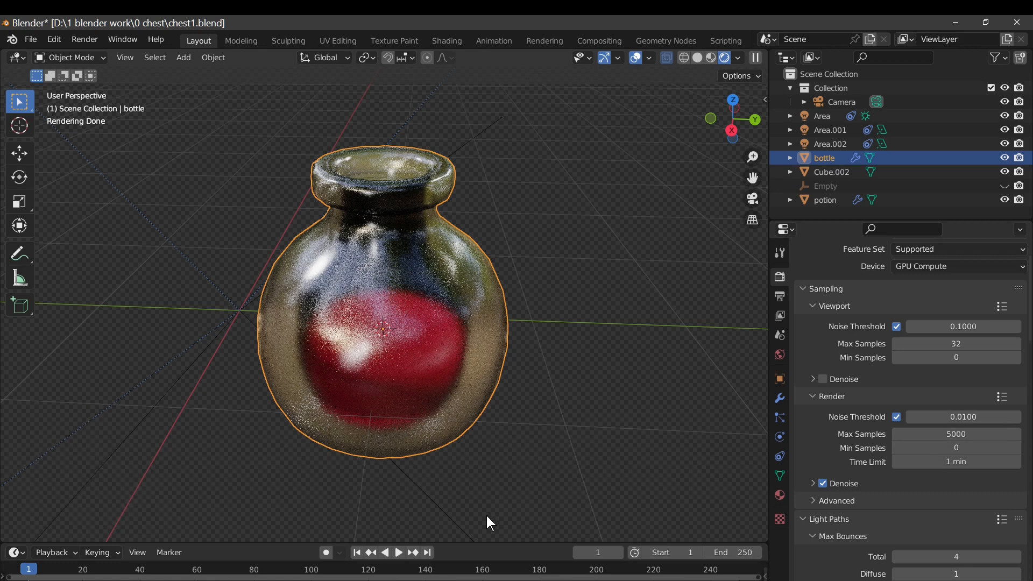
# - Render the image, inspect the potion bottle up close, and close the render window
pyautogui.press('F12')
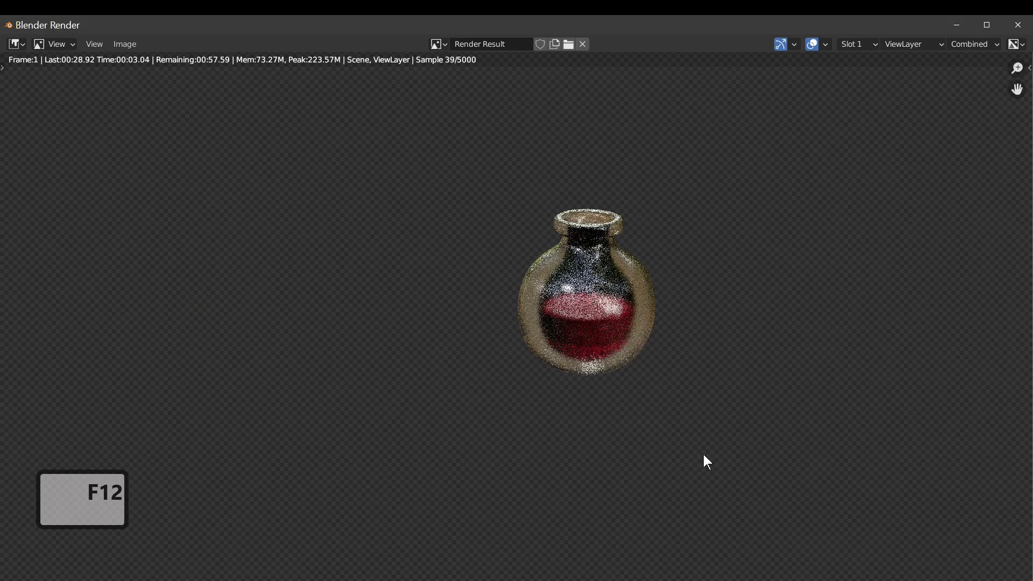
pyautogui.moveTo(703, 457); pyautogui.dragTo(630, 485, button='middle')
pyautogui.scroll(5, 632, 483)
pyautogui.scroll(-2, 650, 473)
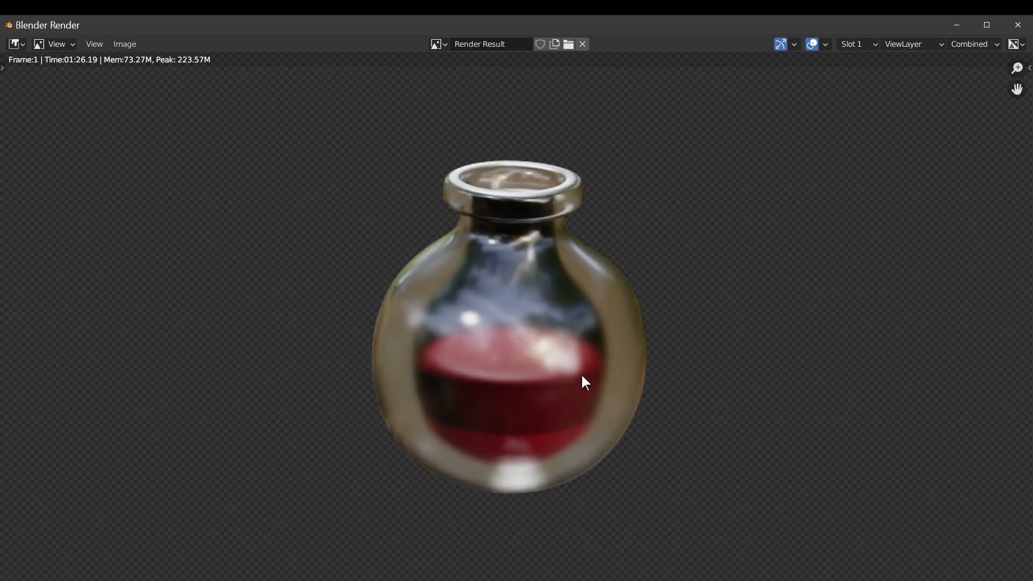
pyautogui.press('Escape')
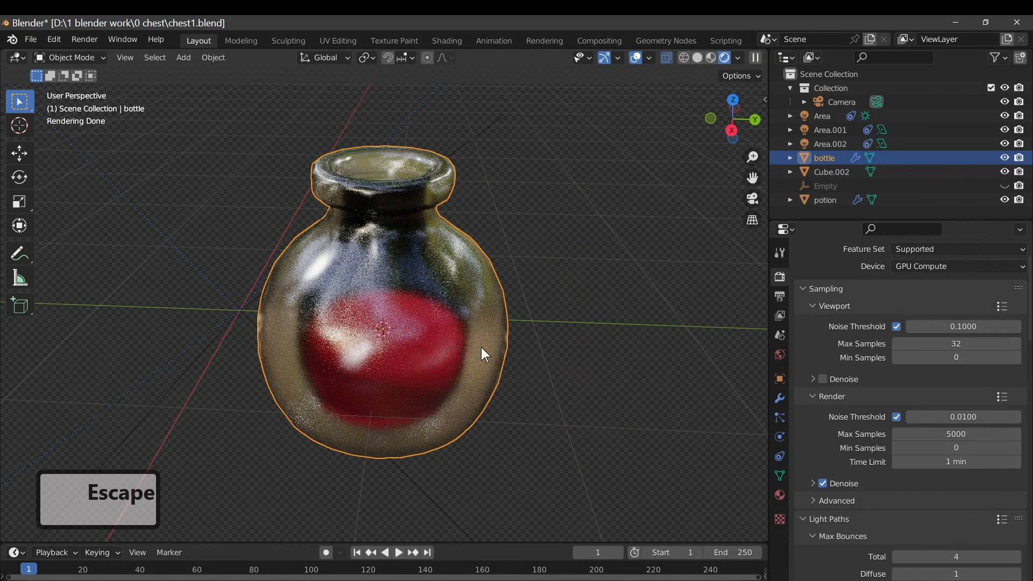
# - Switch the viewport to solid shading and add a circle mesh at the bottle
pyautogui.click(446, 268)
pyautogui.click(379, 191)
pyautogui.press('Tab')
pyautogui.moveTo(420, 216); pyautogui.dragTo(396, 212, button='middle')
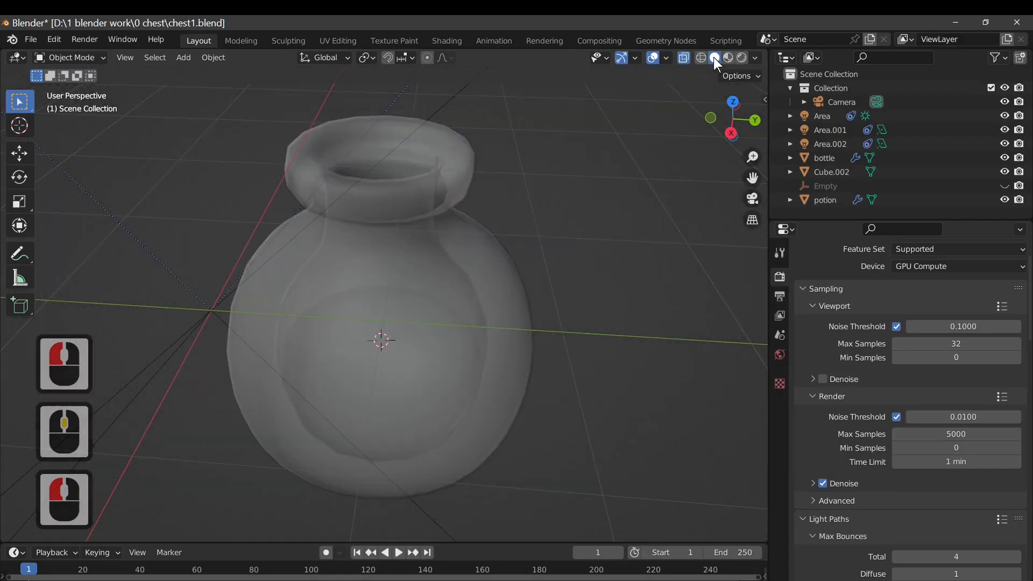
pyautogui.click(445, 224)
pyautogui.click(183, 57)
pyautogui.click(209, 76)
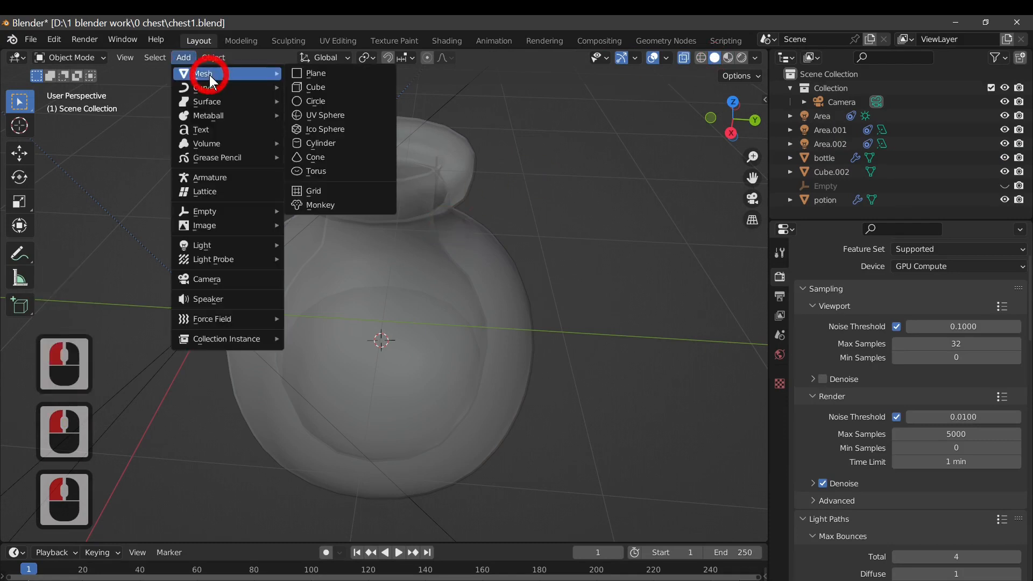
pyautogui.click(349, 101)
# - Extrude the circle's edge inward into a ring and fill its centre with a face
pyautogui.press('e')
pyautogui.press('s')
pyautogui.click(598, 334)
pyautogui.press('Tab')
pyautogui.press('e')
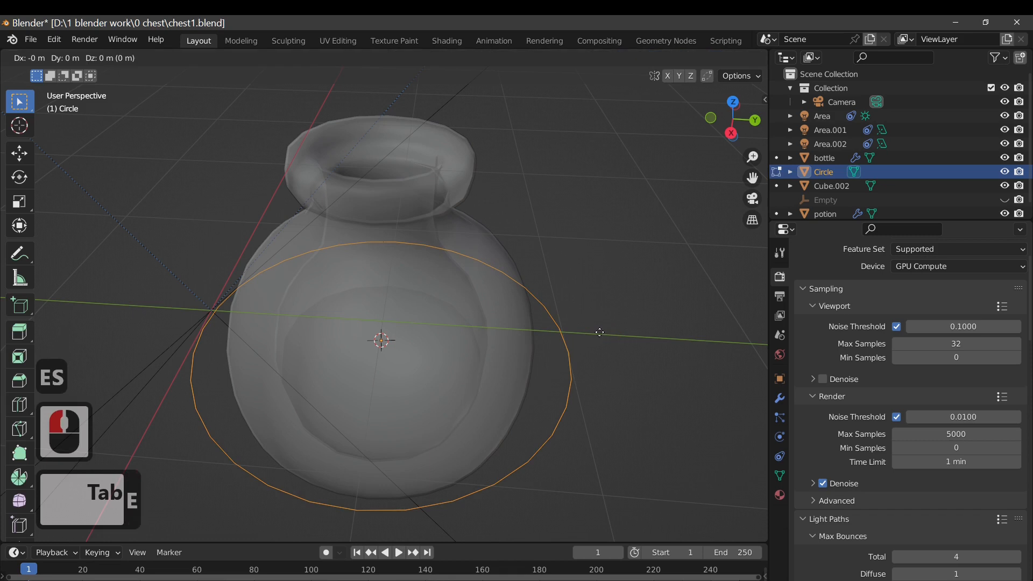
pyautogui.press('s')
pyautogui.click(584, 340)
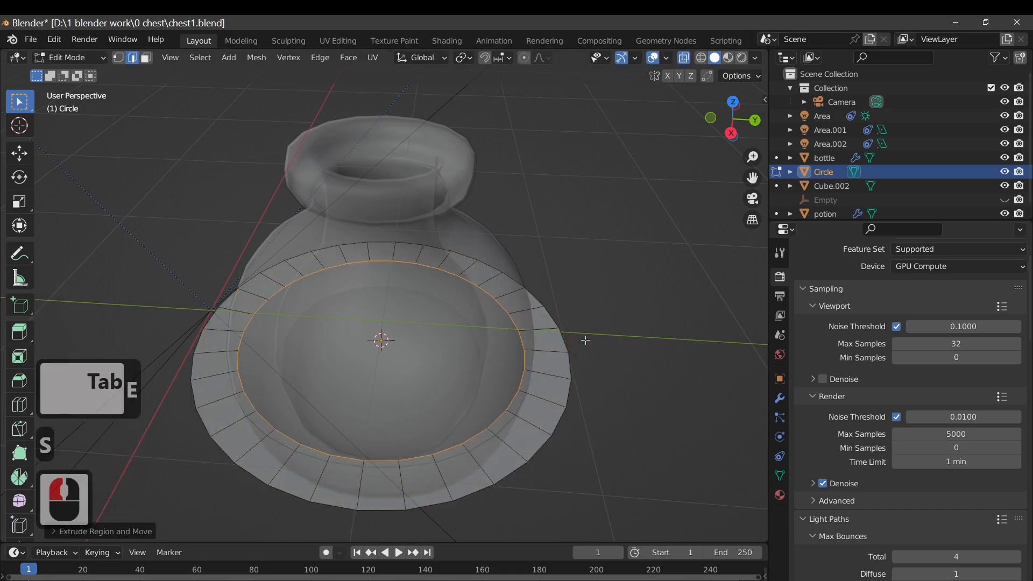
pyautogui.press('f')
pyautogui.click(557, 415)
# - Extrude the circle's outer edge loop upward along Z to form the stopper's side wall
pyautogui.keyDown('alt'); pyautogui.click(616, 410); pyautogui.keyUp('alt')
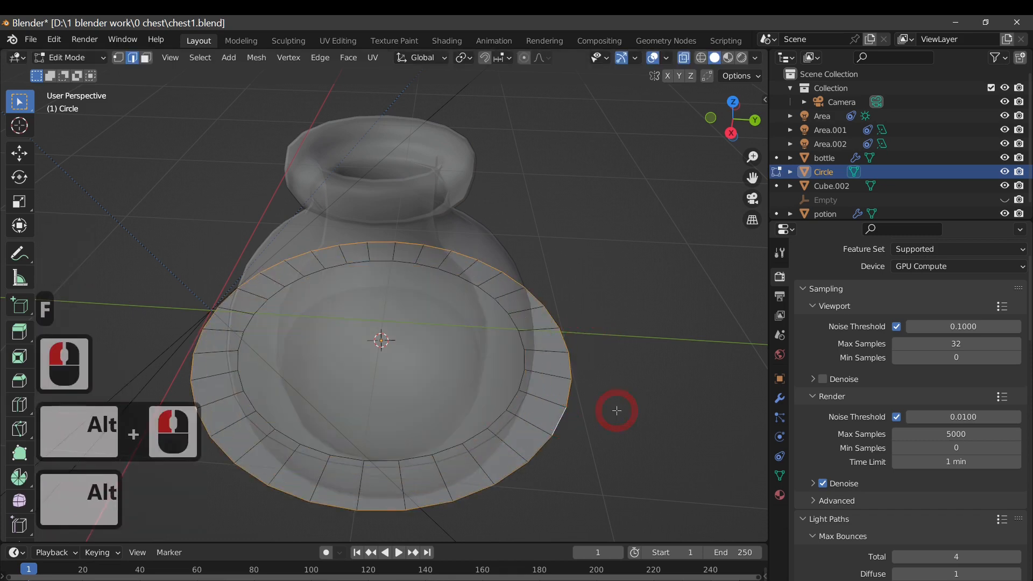
pyautogui.press('e')
pyautogui.press('z')
pyautogui.press('z')
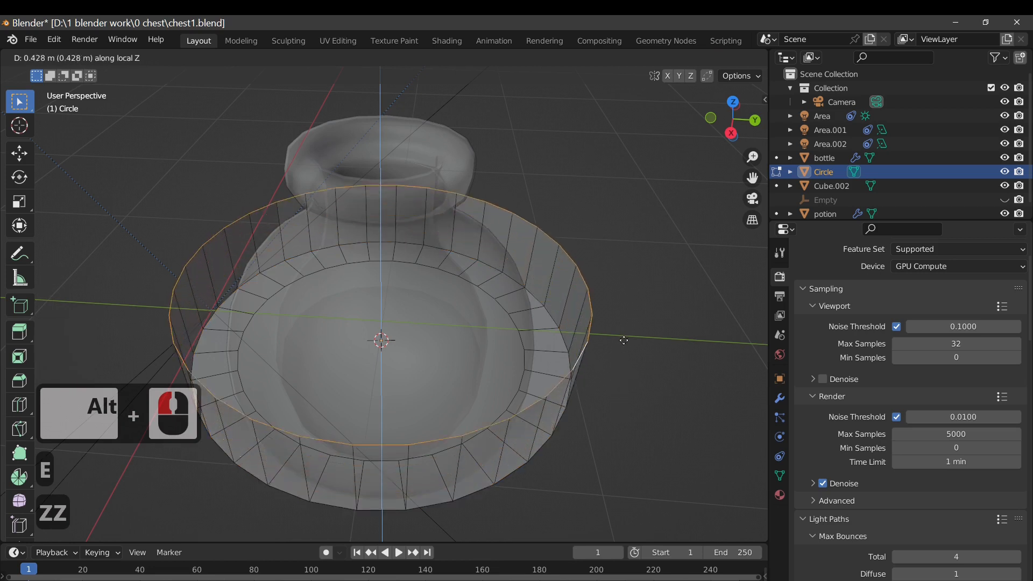
pyautogui.click(668, 269)
# - Extrude the wall's upper edge inward twice, fill the remaining hole with a face, and return to Object Mode
pyautogui.press('e')
pyautogui.press('s')
pyautogui.click(652, 273)
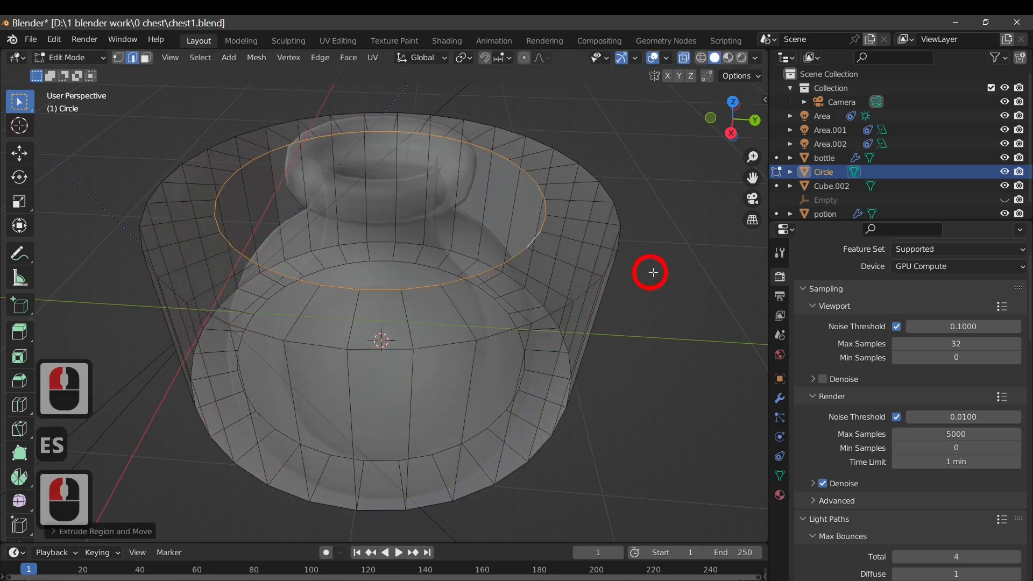
pyautogui.press('e')
pyautogui.press('s')
pyautogui.click(599, 269)
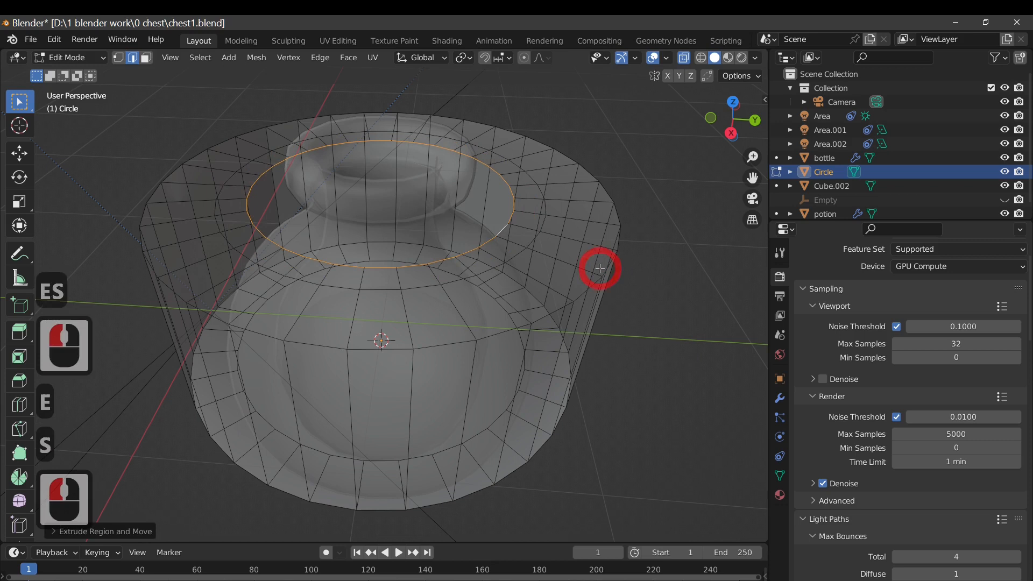
pyautogui.press('f')
pyautogui.press('Tab')
pyautogui.moveTo(599, 269); pyautogui.dragTo(595, 321, button='middle')
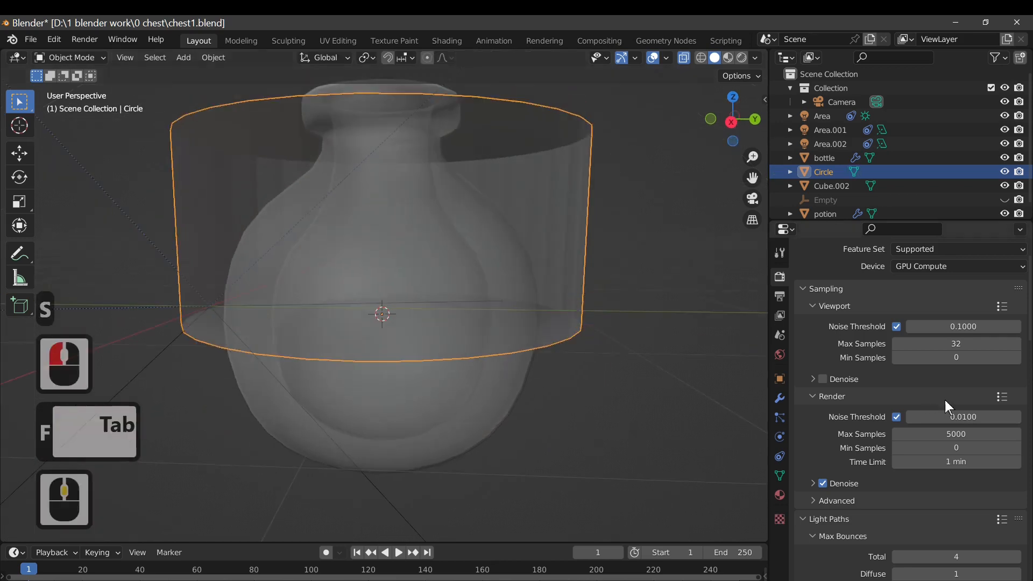
# - Add a Subdivision Surface modifier to the stopper and check its rounded shape
pyautogui.click(779, 399)
pyautogui.click(860, 275)
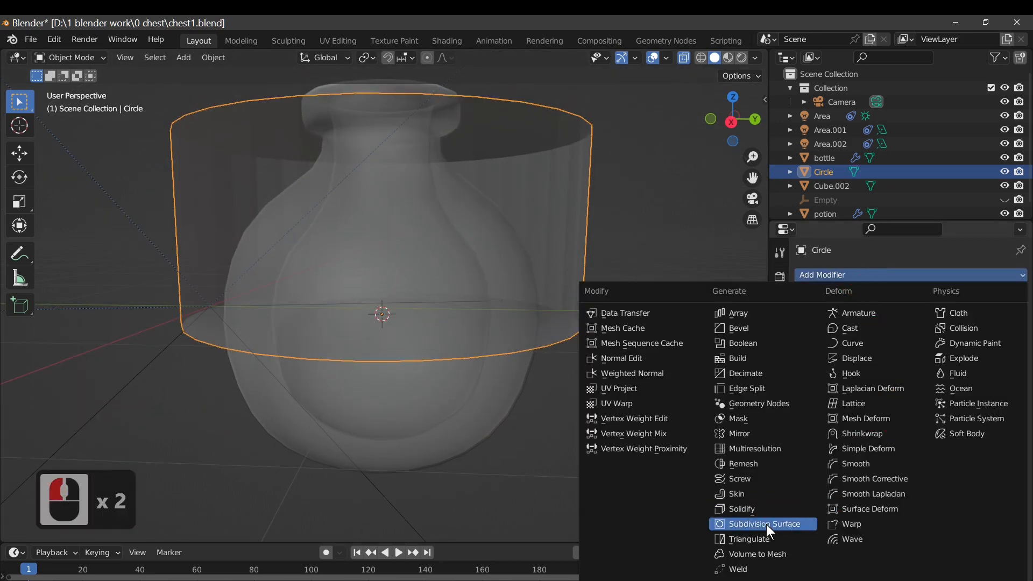
pyautogui.click(765, 524)
pyautogui.moveTo(617, 443); pyautogui.dragTo(640, 393, button='middle')
pyautogui.press('Tab')
pyautogui.press('Tab')
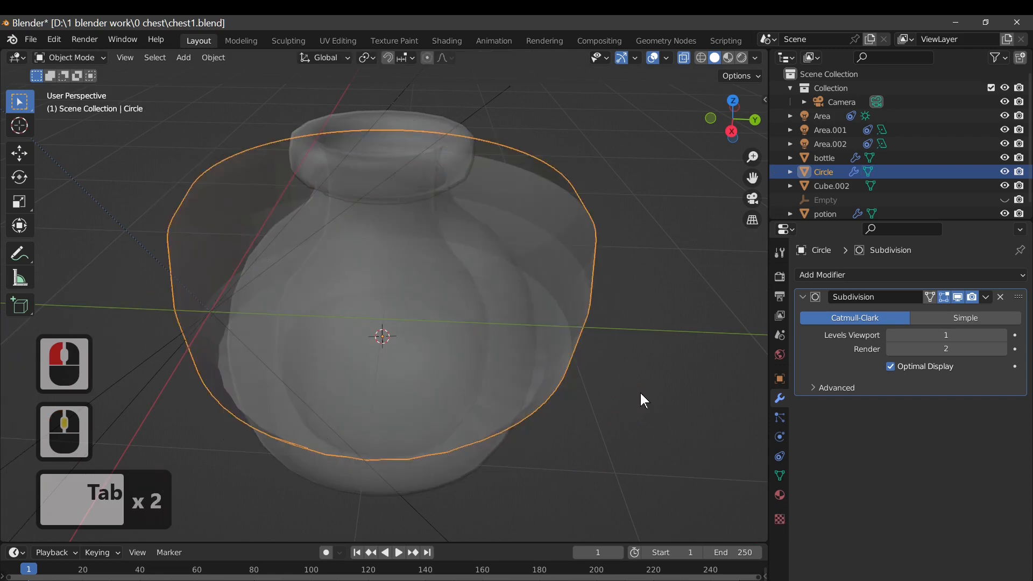
# - Stretch the stopper along Z, scale it down to fit the neck, and move it up into the bottle's mouth
pyautogui.press('s')
pyautogui.press('z')
pyautogui.click(595, 395)
pyautogui.scroll(-3, 632, 376)
pyautogui.scroll(-1, 633, 376)
pyautogui.press('s')
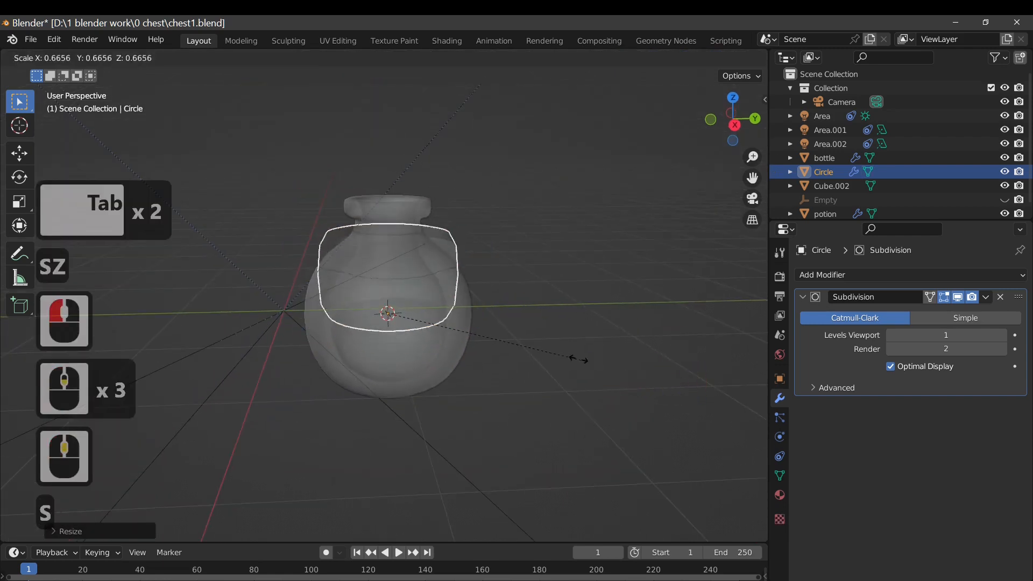
pyautogui.click(471, 337)
pyautogui.press('g')
pyautogui.press('z')
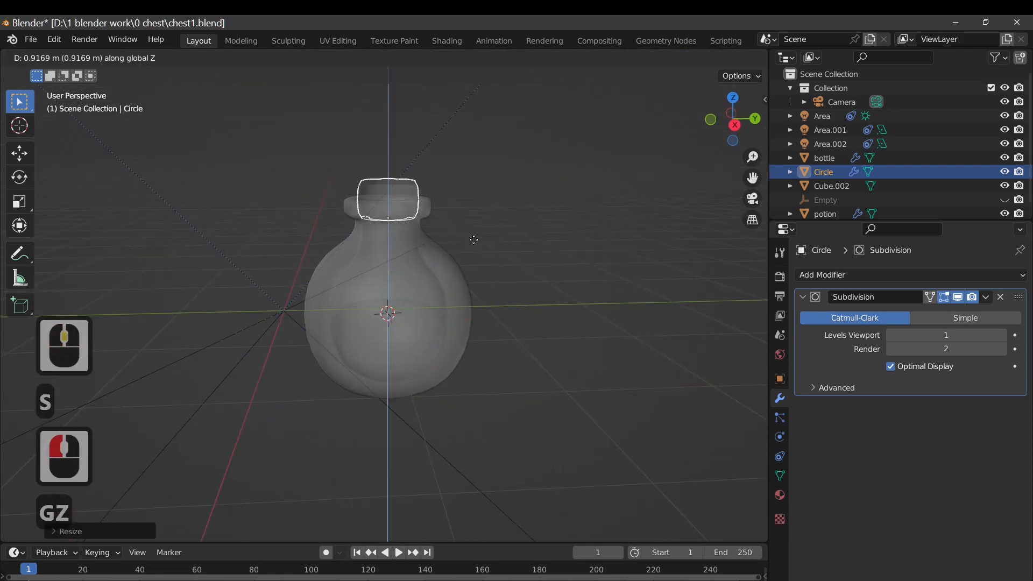
pyautogui.click(547, 320)
# - Switch the viewport to rendered shading and assign the existing glass material to the stopper
pyautogui.press('Tab')
pyautogui.moveTo(569, 410); pyautogui.dragTo(657, 397, button='middle')
pyautogui.press('Tab')
pyautogui.click(721, 82)
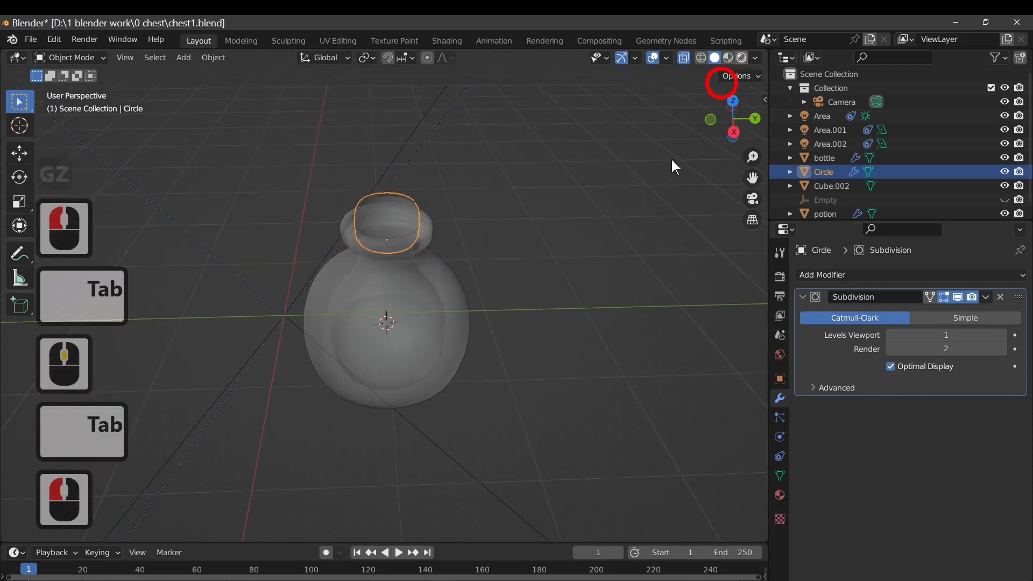
pyautogui.moveTo(564, 392); pyautogui.dragTo(675, 388, button='middle')
pyautogui.click(778, 494)
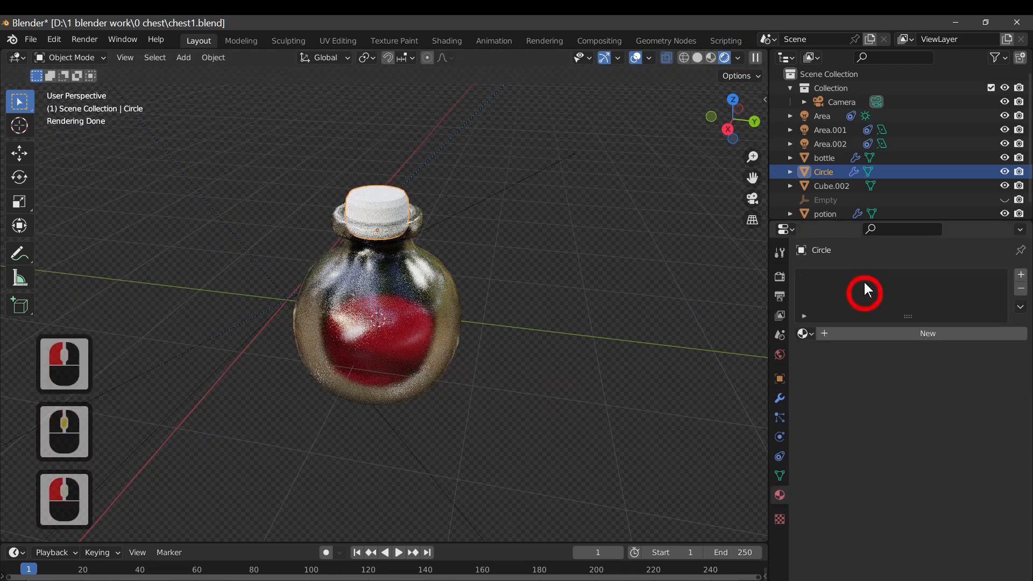
pyautogui.click(805, 333)
pyautogui.click(846, 350)
# - Shade the stopper smooth and check it up close in the bottle's mouth
pyautogui.rightClick(427, 236)
pyautogui.click(393, 207)
pyautogui.scroll(3, 540, 283)
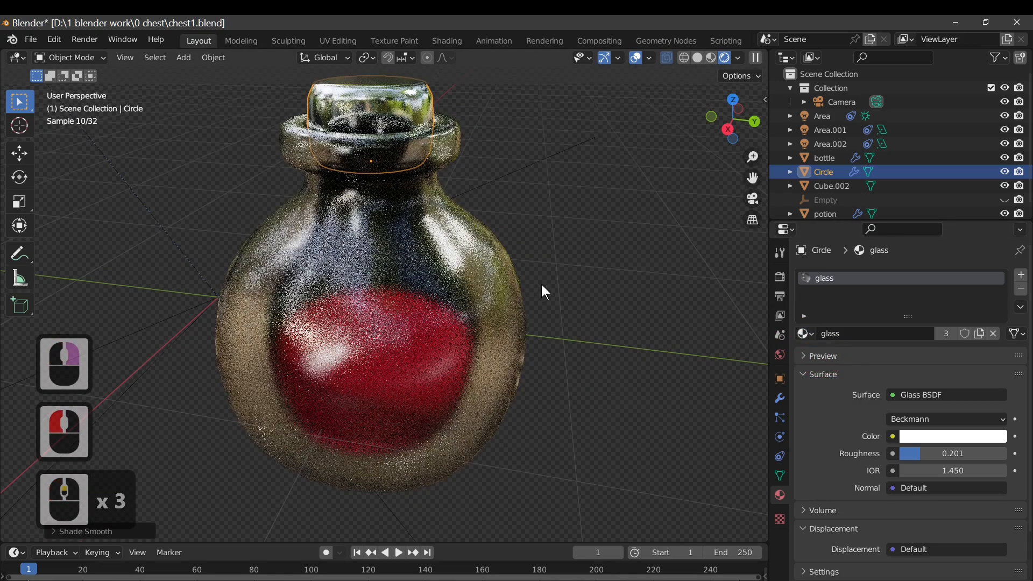
pyautogui.moveTo(545, 280); pyautogui.dragTo(586, 311, button='middle')
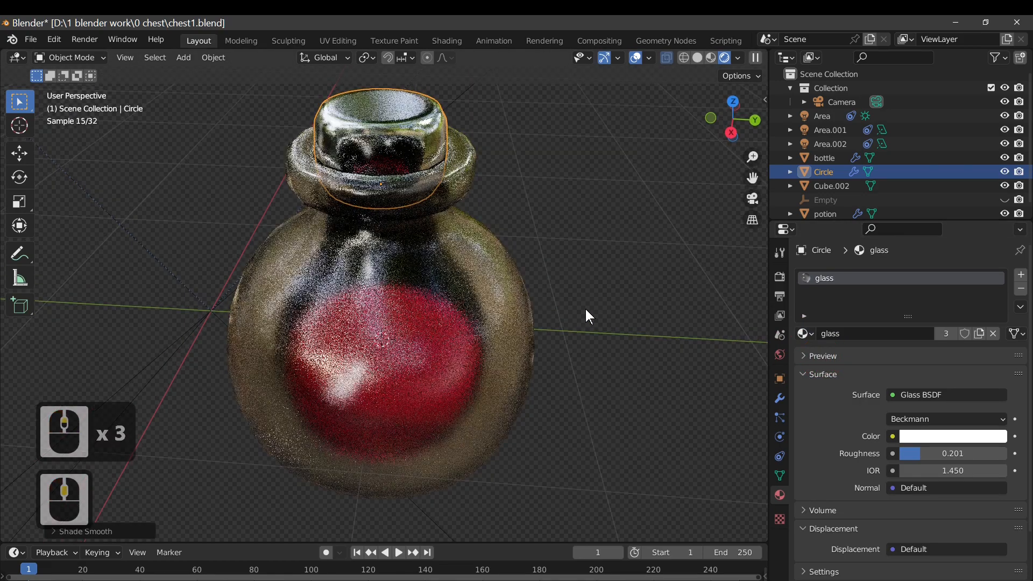
pyautogui.scroll(-2, 472, 273)
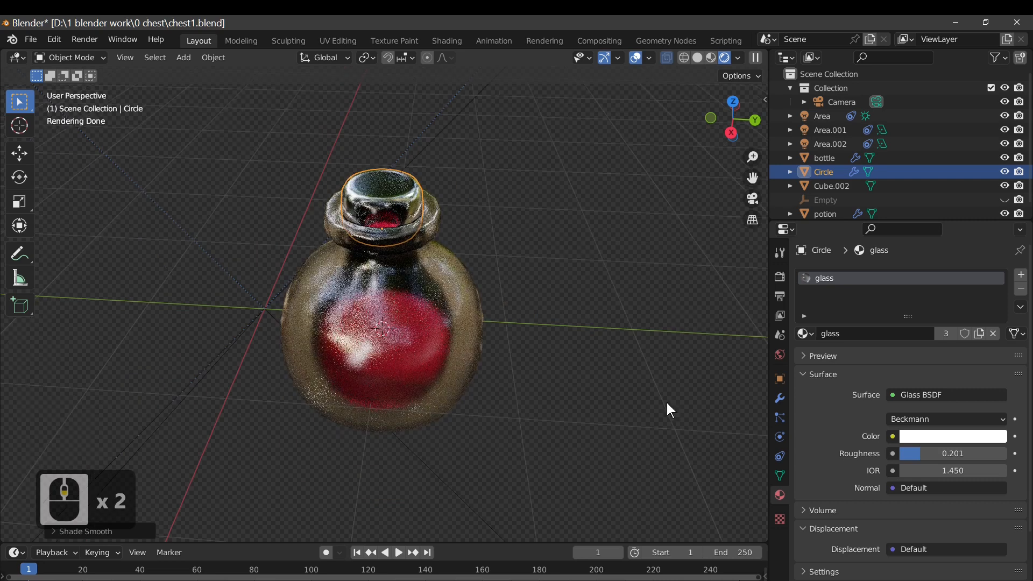
# - Enable the view locks To 3D Cursor and Camera to View in the sidebar's view settings
pyautogui.press('n')
pyautogui.moveTo(758, 156); pyautogui.dragTo(765, 159)
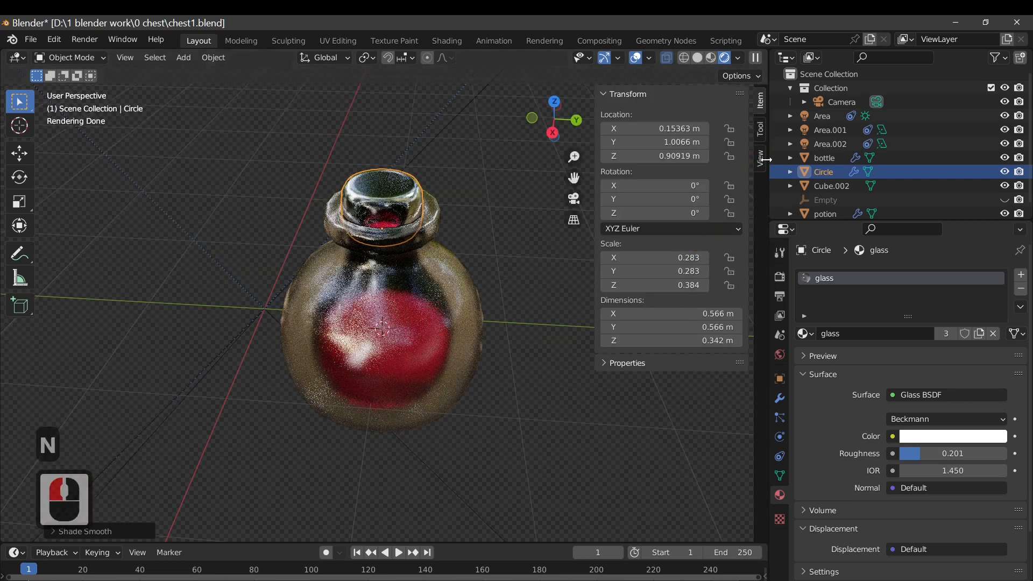
pyautogui.click(760, 158)
pyautogui.click(664, 251)
pyautogui.click(665, 265)
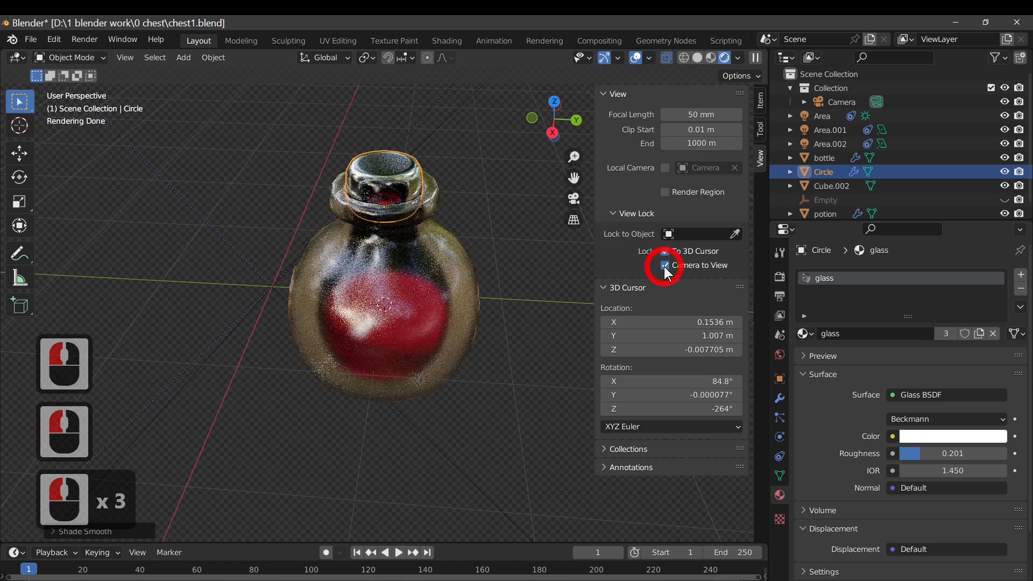
# - Look through the camera, frame the stoppered bottle in its view, and render the image
pyautogui.press('KP_0')
pyautogui.keyDown('shift'); pyautogui.moveTo(399, 337); pyautogui.dragTo(415, 357, button='middle'); pyautogui.keyUp('shift')
pyautogui.press('F12')
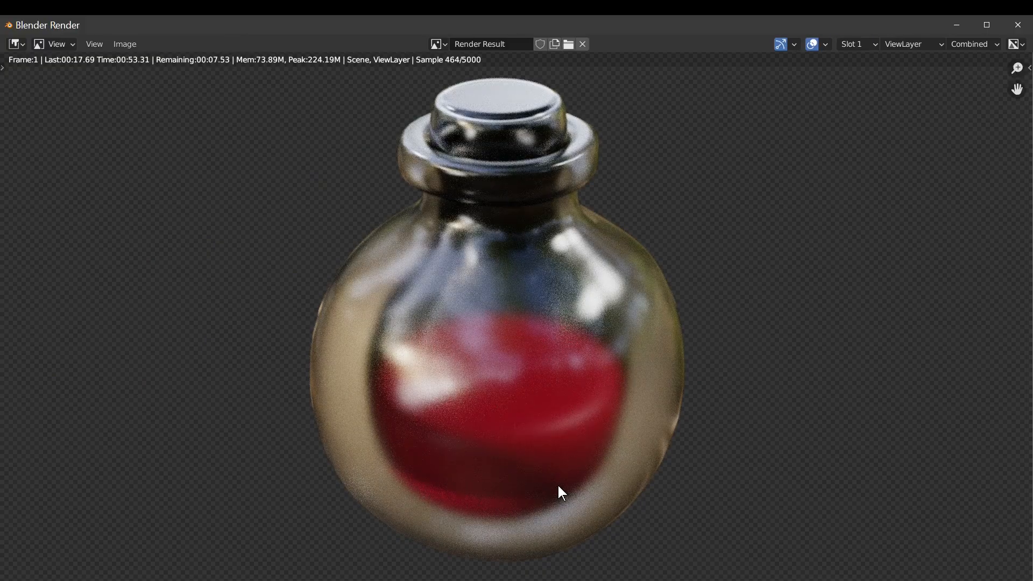
pyautogui.scroll(-2, 727, 482)
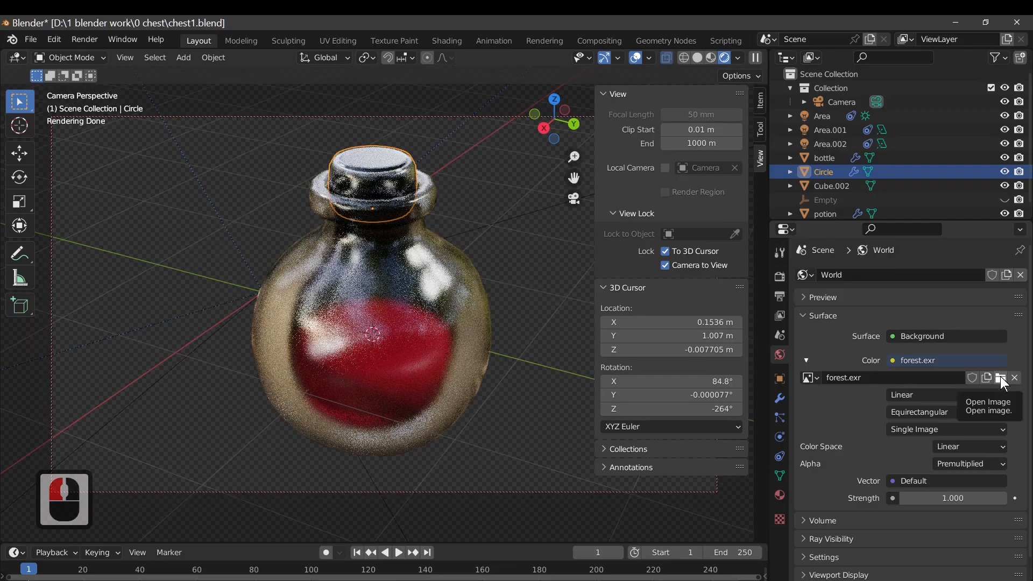
# - Browse for the world's environment image, bookmark the current studiolights world folder, and name the bookmark BLENDER HDRI
pyautogui.click(1000, 377)
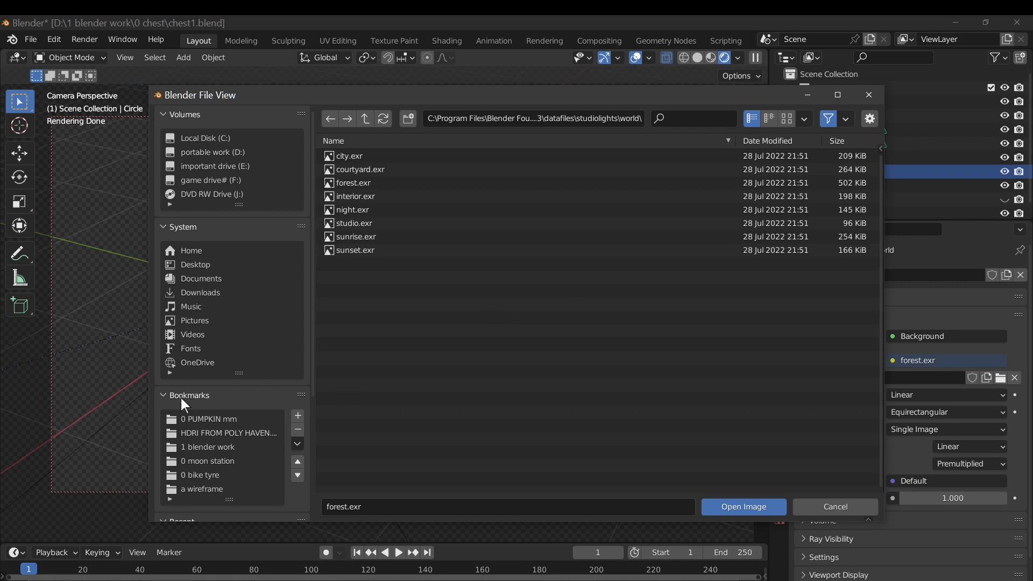
pyautogui.click(298, 416)
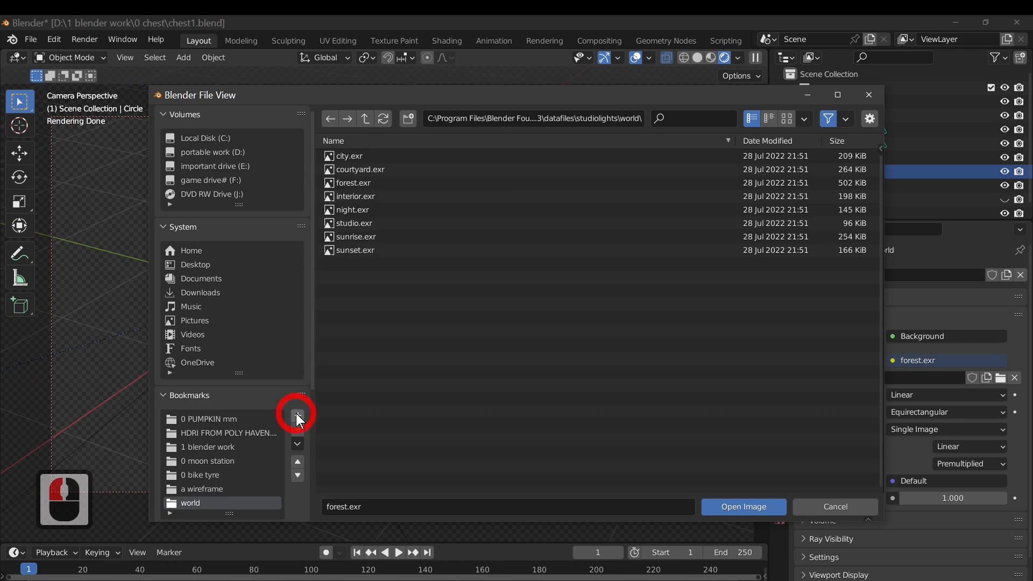
pyautogui.doubleClick(195, 501)
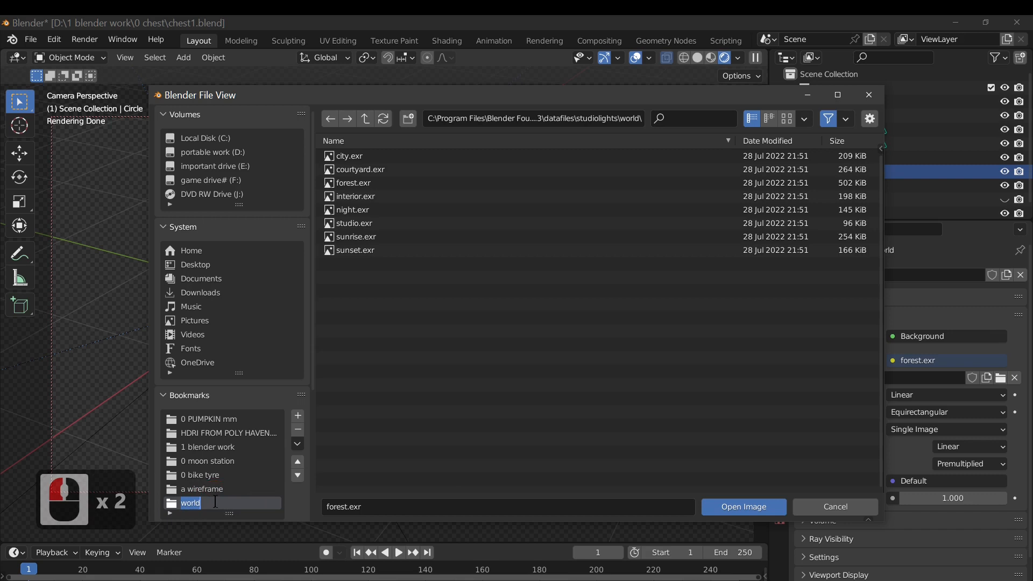
pyautogui.write('BLENDE')
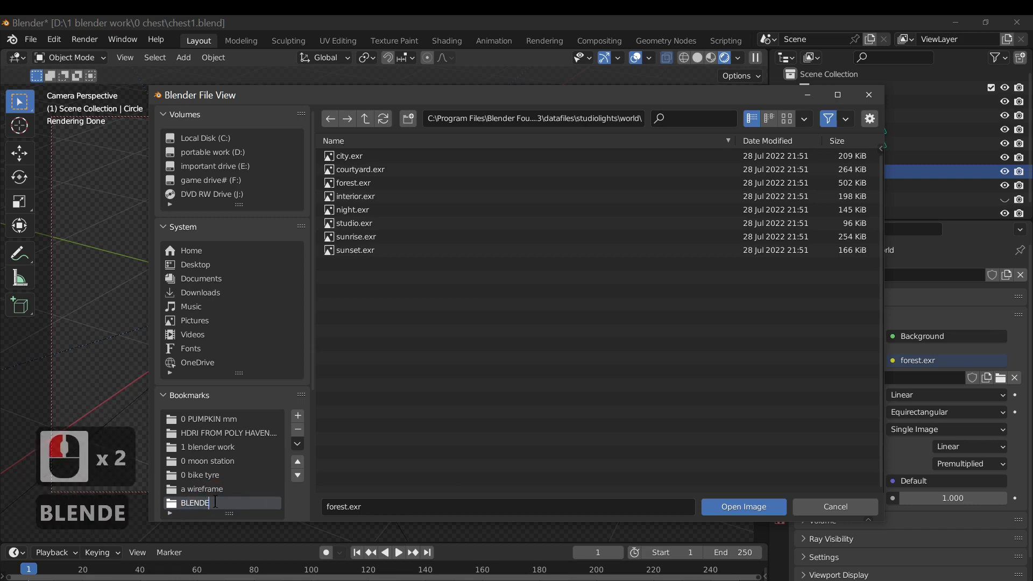
pyautogui.write('R DRRI')
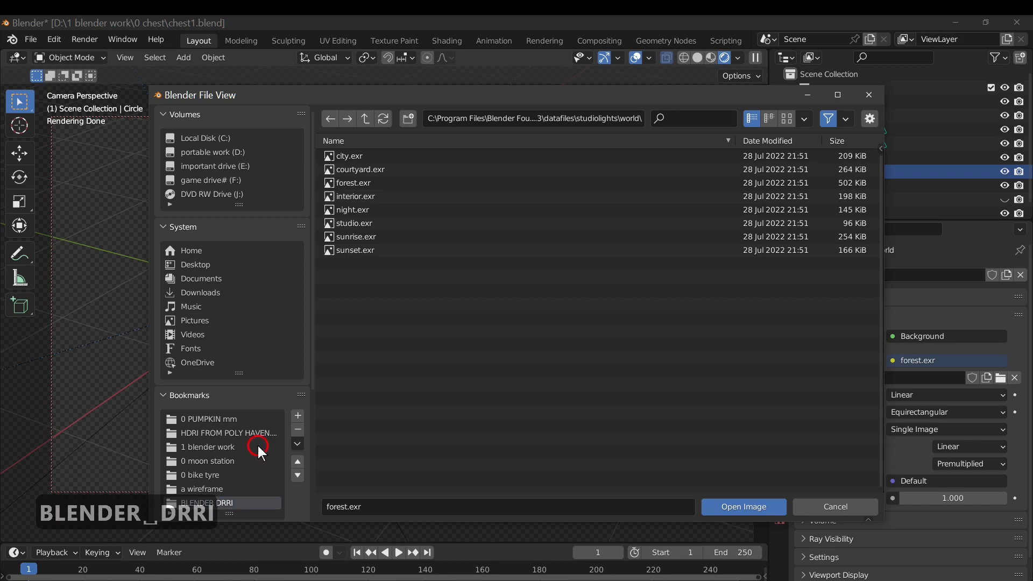
pyautogui.tripleClick(235, 501)
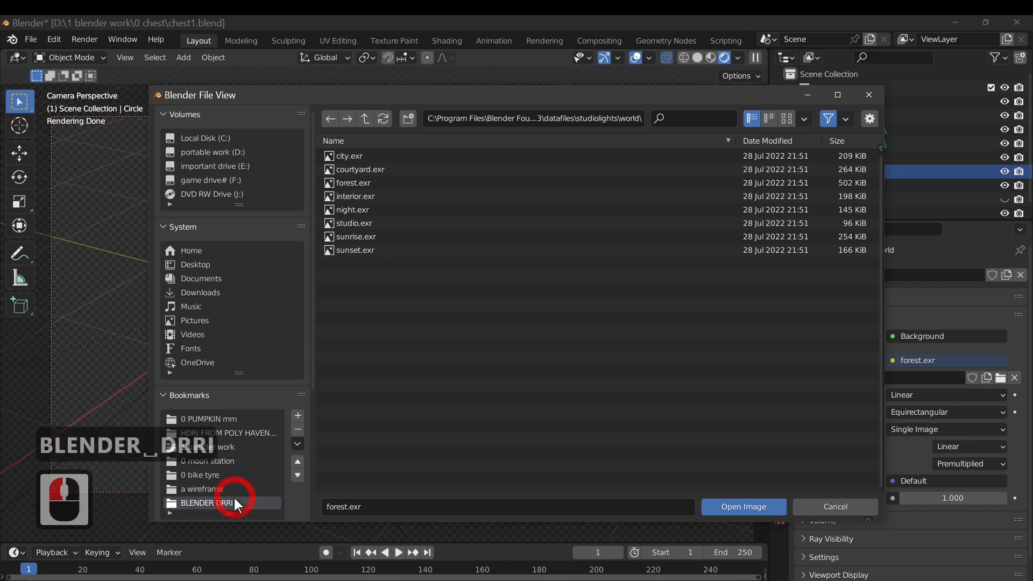
pyautogui.click(217, 502)
pyautogui.moveTo(231, 502)
pyautogui.mouseDown()
pyautogui.moveTo(194, 505)
pyautogui.moveTo(226, 503)
pyautogui.mouseUp()
pyautogui.click(246, 502)
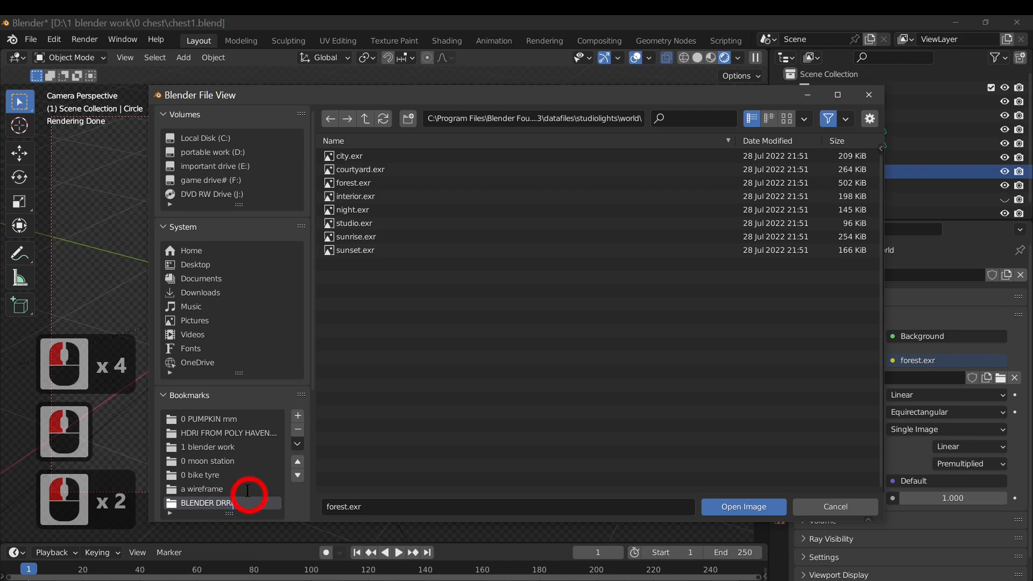
pyautogui.press('BackSpace')
pyautogui.press('BackSpace')
pyautogui.press('BackSpace')
pyautogui.press('BackSpace')
pyautogui.write('HDRI')
pyautogui.press('Return')
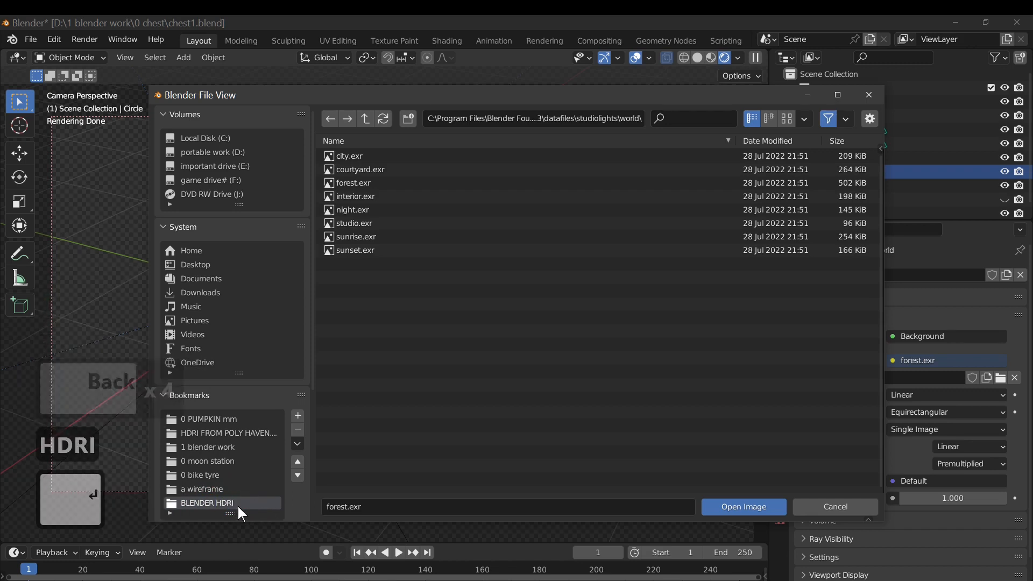
# - Check the BLENDER HDRI bookmark by visiting the 0 moon station folder and returning through the bookmark
pyautogui.click(228, 460)
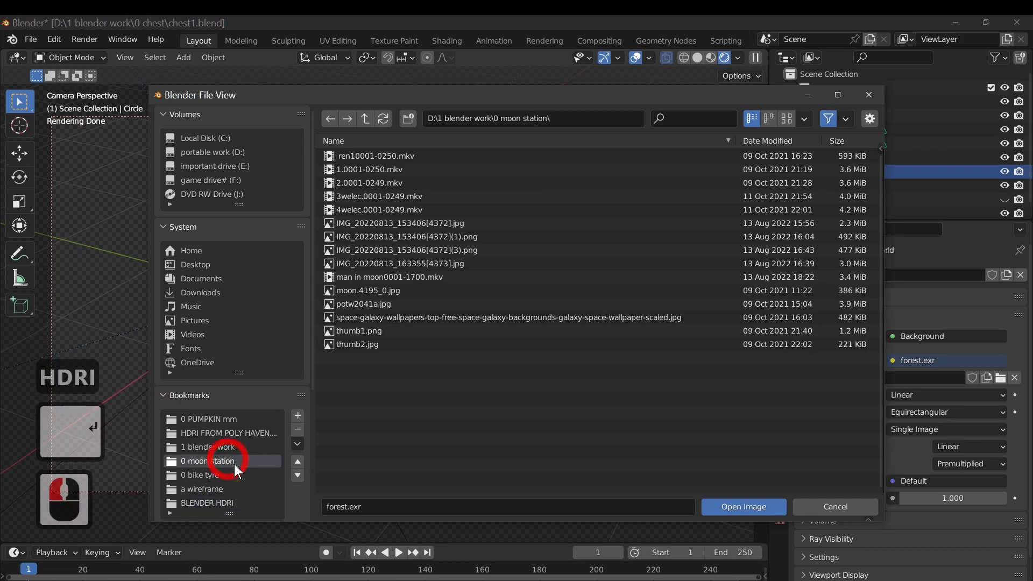
pyautogui.click(224, 500)
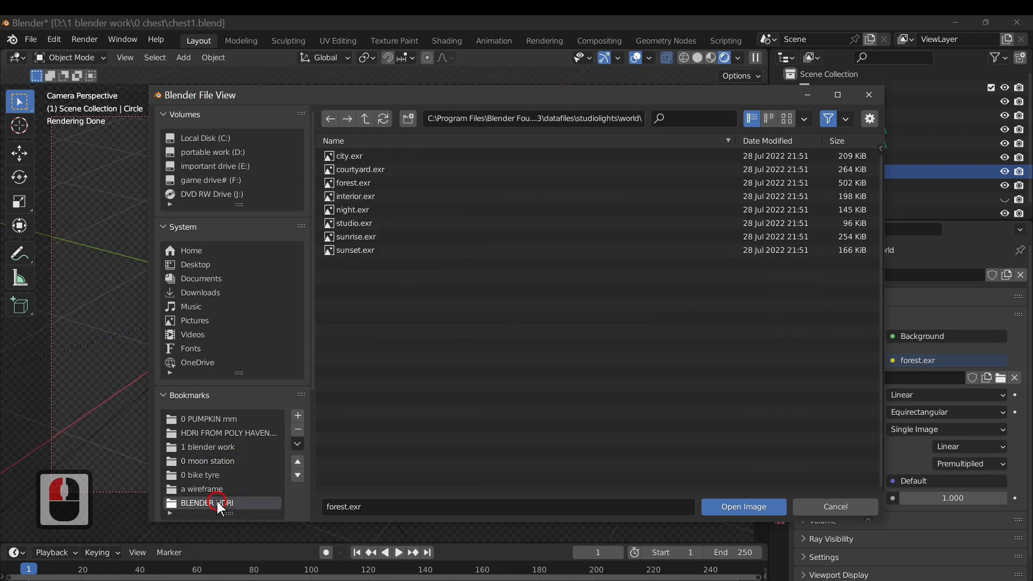